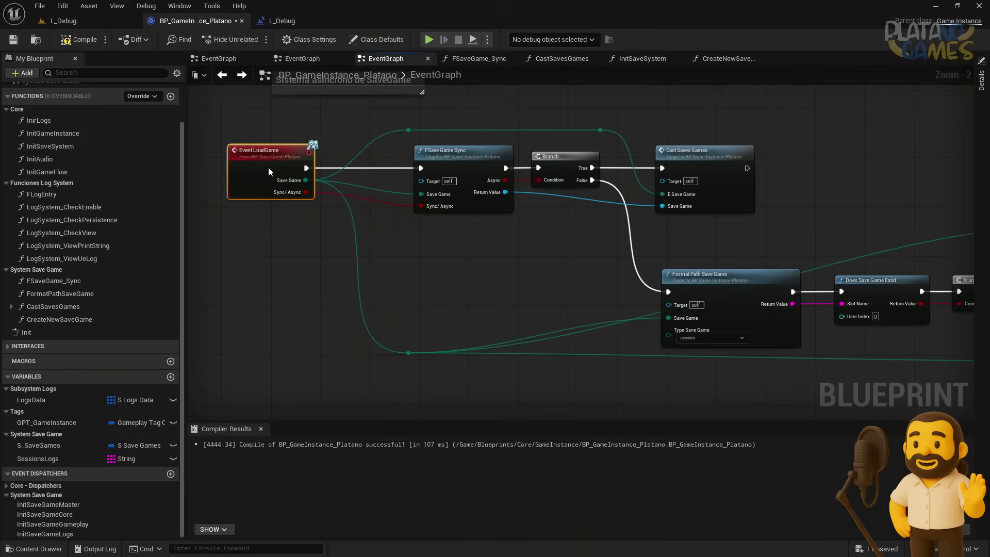
# - Shift the Event LoadGame node slightly to the right
pyautogui.moveTo(306, 180); pyautogui.dragTo(323, 196)
pyautogui.moveTo(244, 186); pyautogui.dragTo(288, 187)
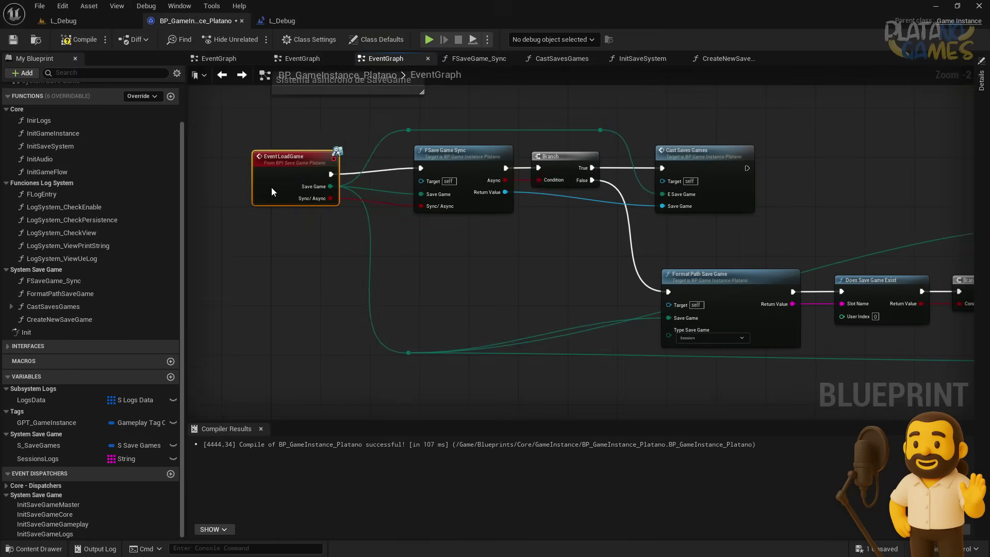
pyautogui.moveTo(293, 234); pyautogui.dragTo(265, 233, button='right')
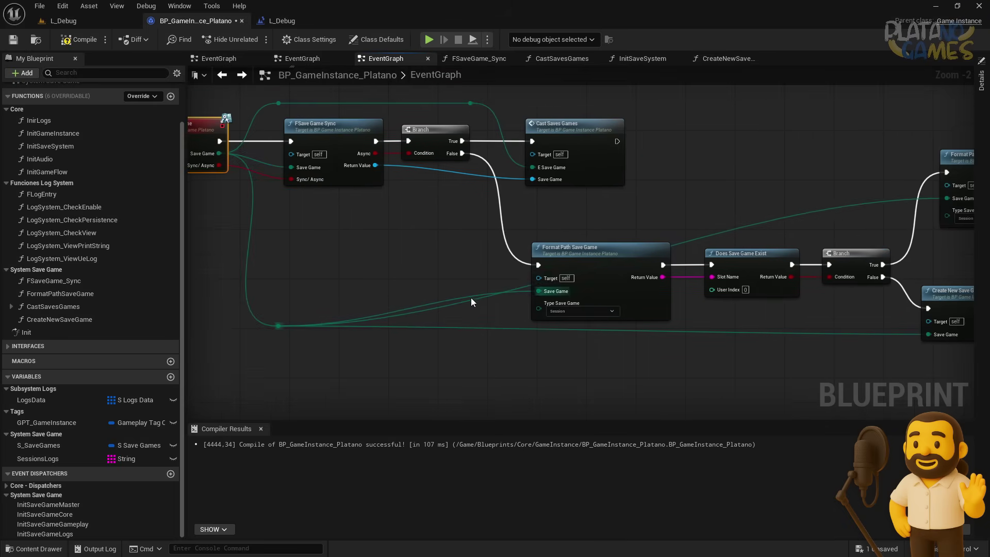
# - Add a reroute knot on the Save Game wire, move it left, and nudge Format Path Save Game
pyautogui.doubleClick(852, 213)
pyautogui.moveTo(852, 212); pyautogui.dragTo(435, 202)
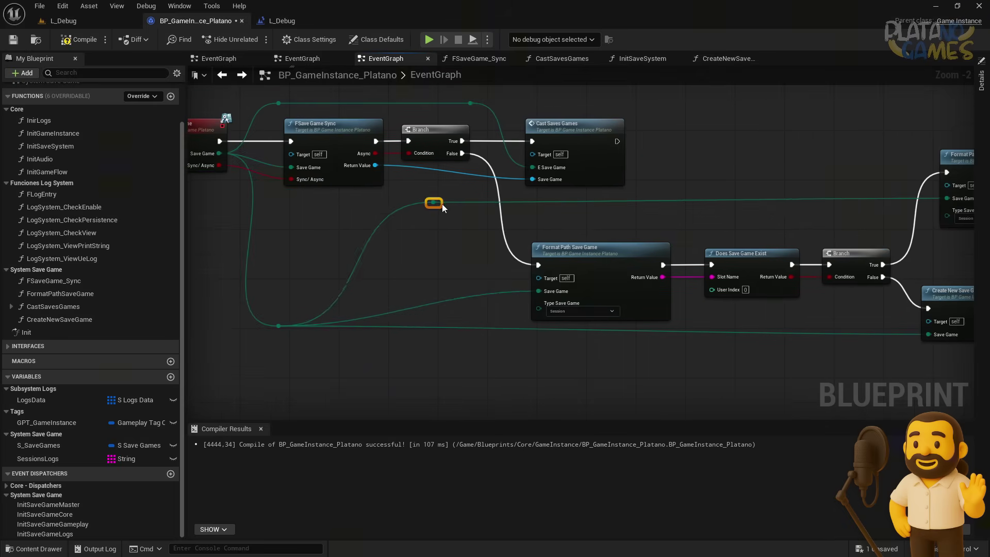
pyautogui.scroll(-1, 435, 257)
pyautogui.moveTo(526, 208); pyautogui.dragTo(692, 205, button='right')
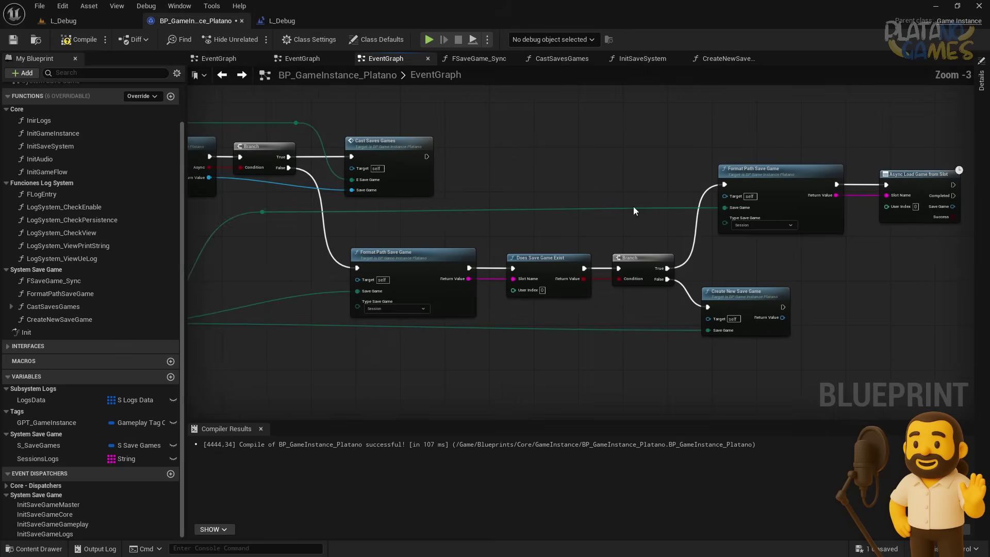
pyautogui.scroll(3, 407, 253)
pyautogui.moveTo(567, 274)
pyautogui.mouseDown()
pyautogui.moveTo(601, 274)
pyautogui.moveTo(516, 272)
pyautogui.mouseUp()
# - Create a custom event named AsynLoadSaveGame left of Format Path Save Game
pyautogui.write('csto')
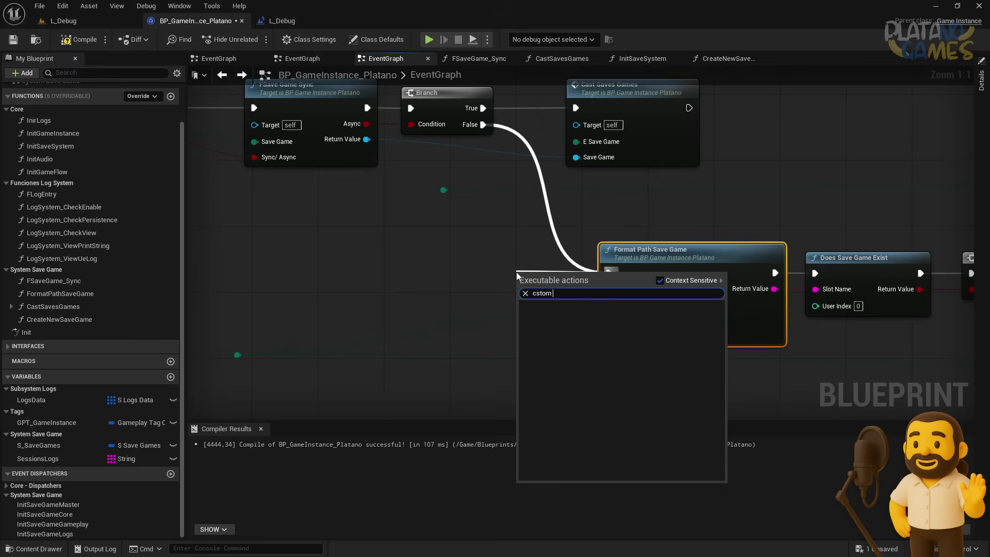
pyautogui.write('m')
pyautogui.press('Return')
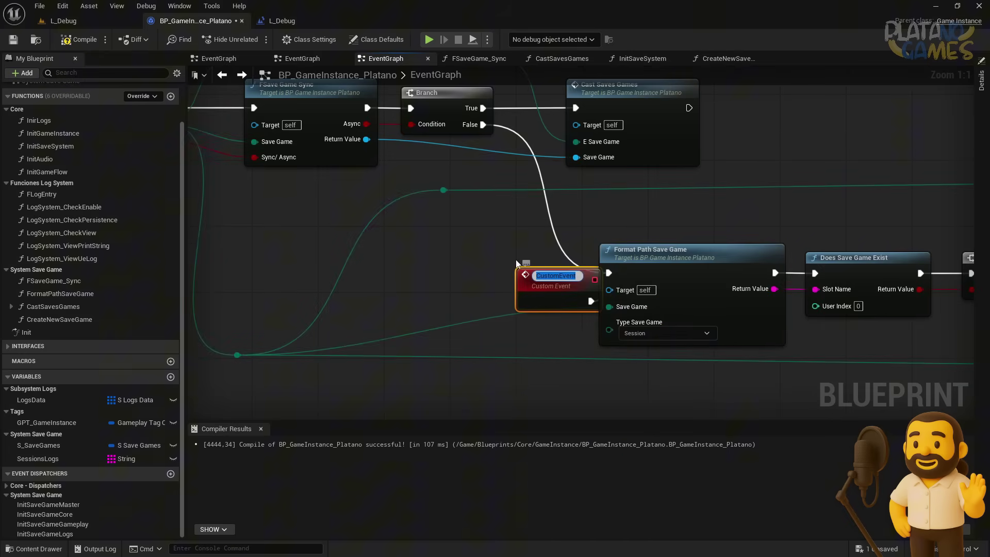
pyautogui.write('AsynLoa')
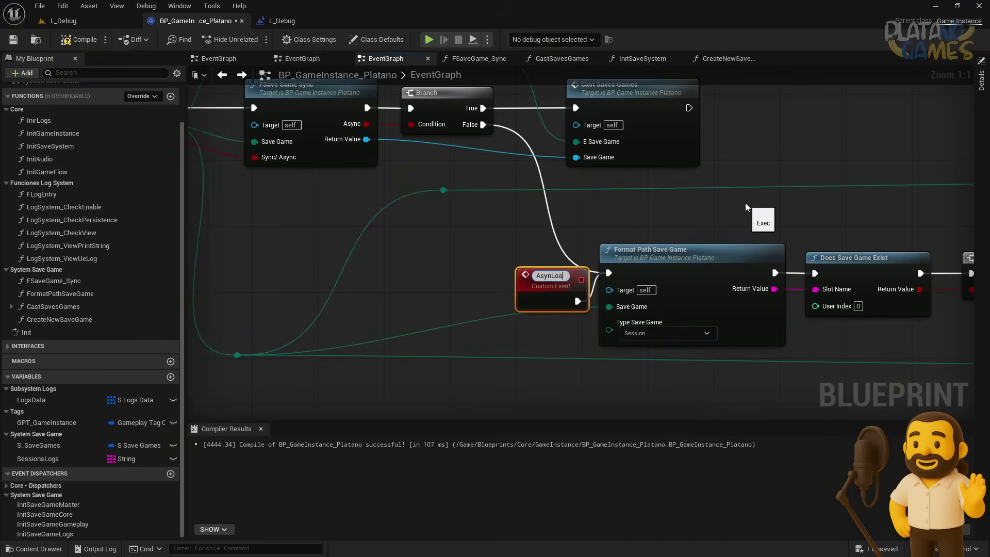
pyautogui.write('dSaveGame')
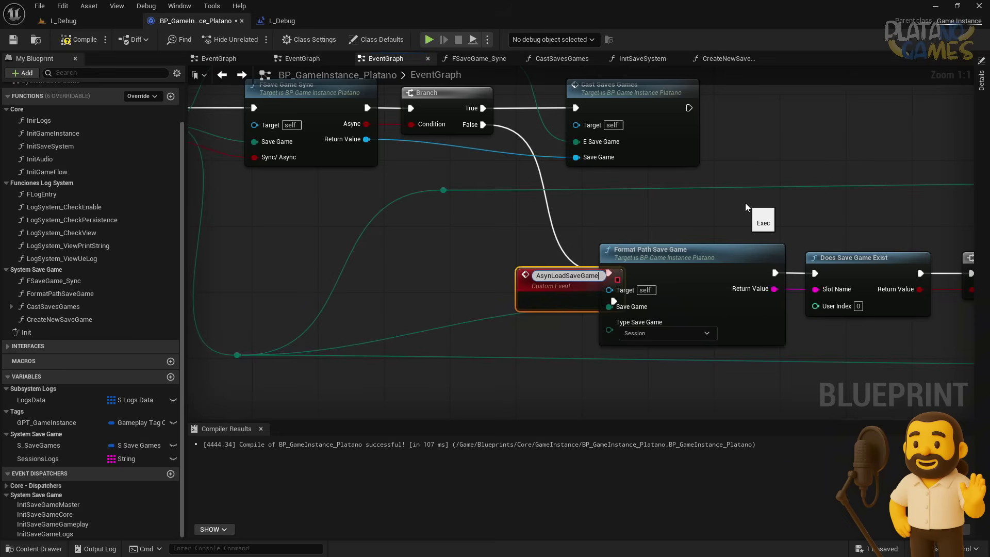
pyautogui.press('Return')
pyautogui.moveTo(561, 292)
pyautogui.mouseDown()
pyautogui.moveTo(470, 266)
pyautogui.moveTo(477, 266)
pyautogui.mouseUp()
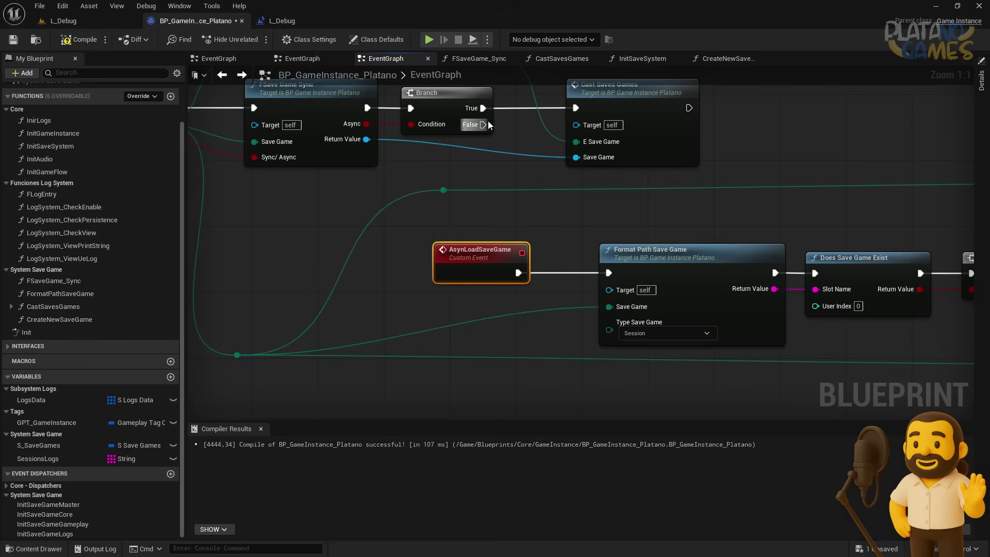
# - Call Asyn Load Save Game from the Branch's False output and position the node
pyautogui.moveTo(483, 124); pyautogui.dragTo(509, 195)
pyautogui.write('asyn')
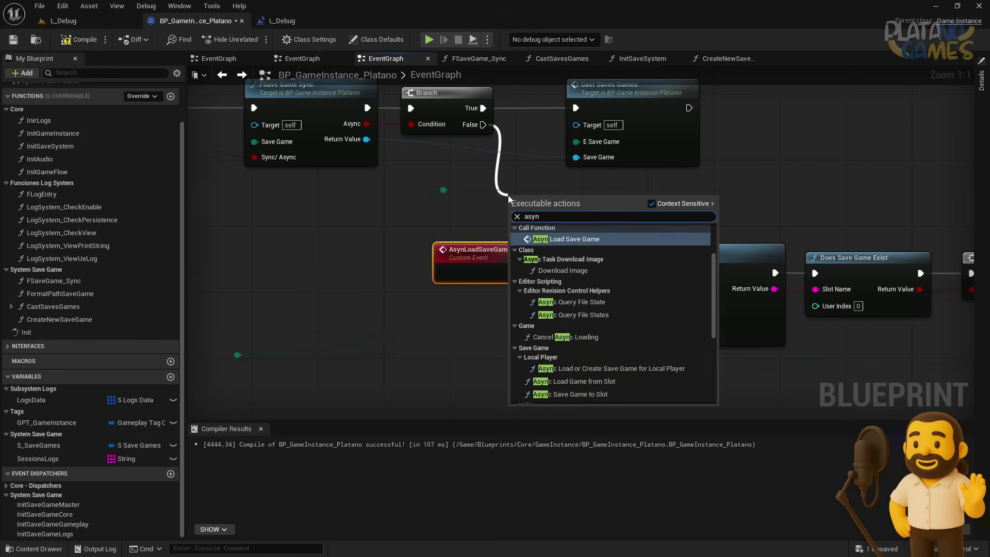
pyautogui.press('Return')
pyautogui.moveTo(544, 298); pyautogui.dragTo(383, 271, button='right')
pyautogui.scroll(-2, 298, 280)
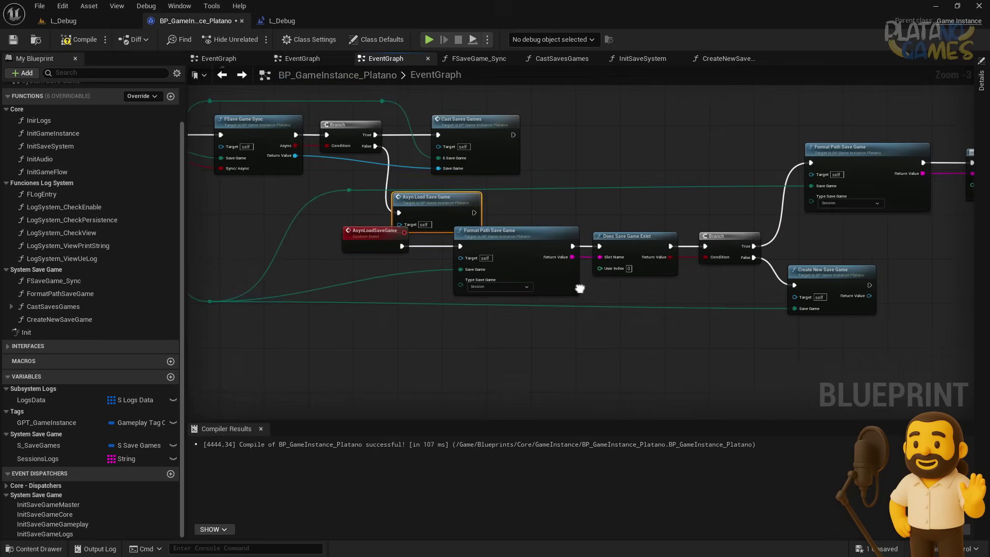
pyautogui.moveTo(444, 201); pyautogui.dragTo(449, 196)
pyautogui.scroll(2, 345, 247)
pyautogui.click(345, 246)
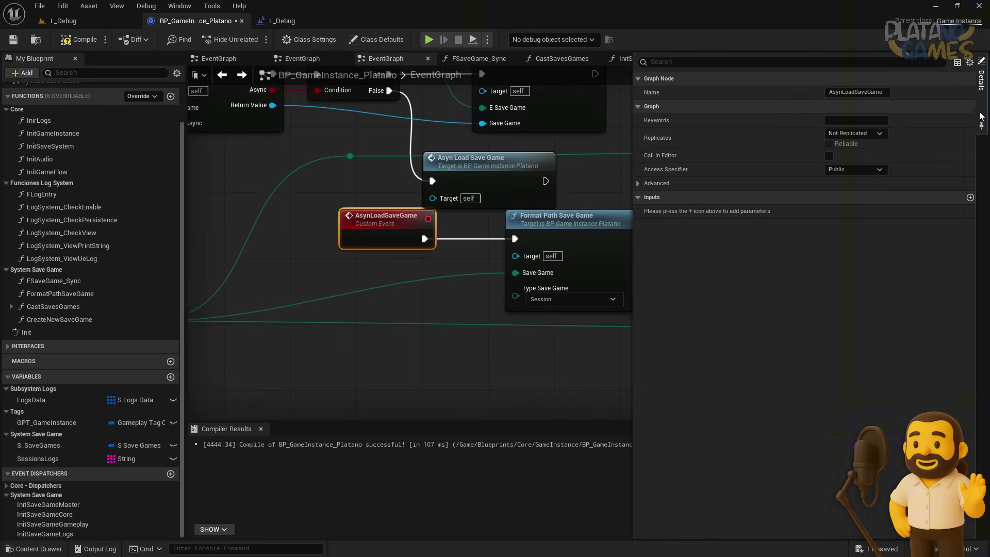
# - Give AsynLoadSaveGame a SaveGame input of type E Save Games, wired to Type Save Game
pyautogui.click(982, 80)
pyautogui.click(970, 198)
pyautogui.write('SaveGame')
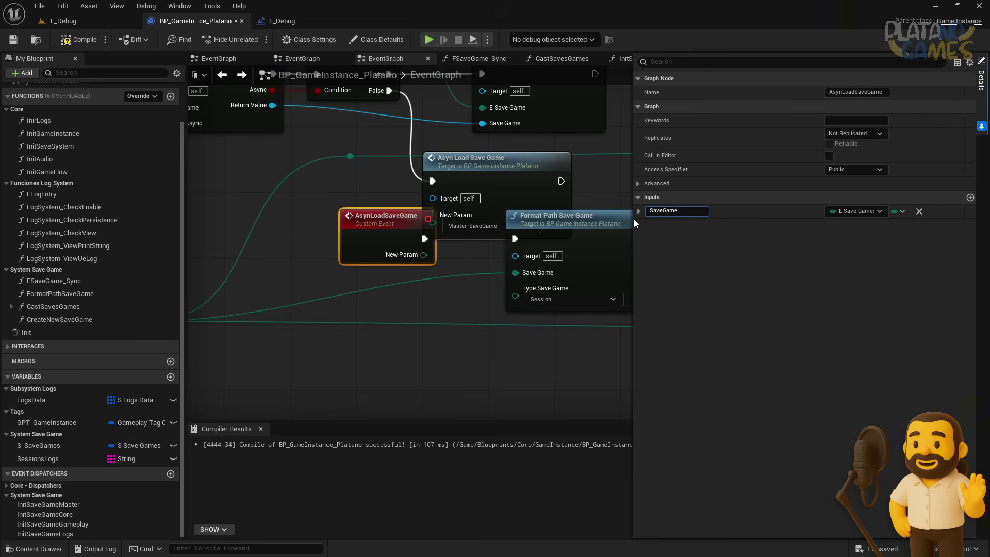
pyautogui.press('Return')
pyautogui.scroll(-1, 361, 232)
pyautogui.moveTo(336, 245); pyautogui.dragTo(404, 275)
pyautogui.scroll(-3, 321, 252)
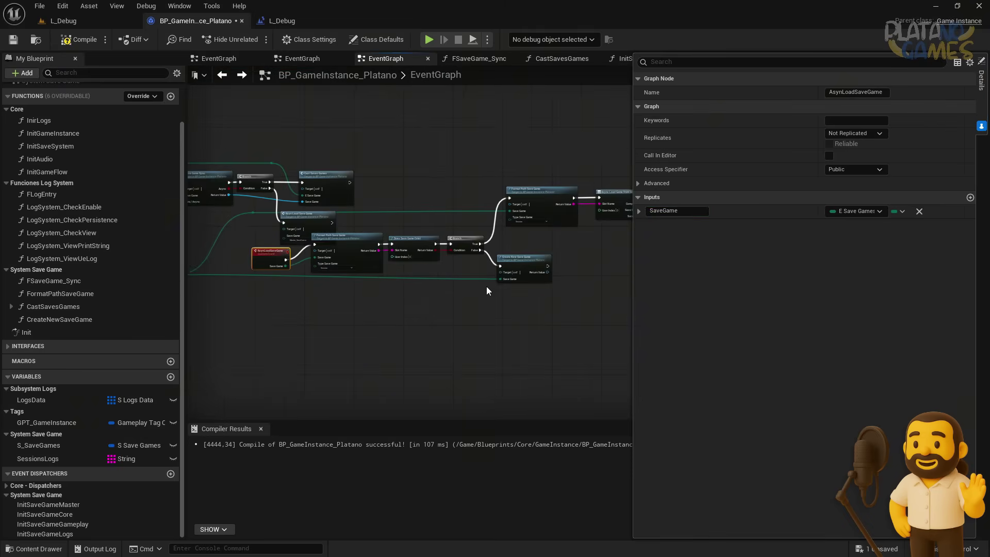
pyautogui.scroll(3, 330, 289)
# - Connect the event's Save Game pin to Format Path Save Game
pyautogui.moveTo(252, 244); pyautogui.dragTo(476, 157)
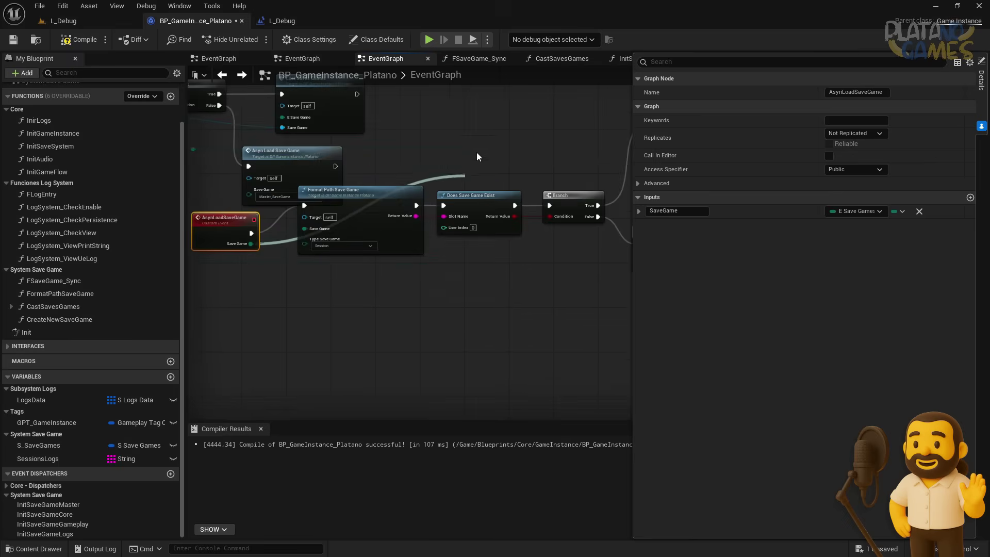
pyautogui.moveTo(476, 157); pyautogui.dragTo(494, 171)
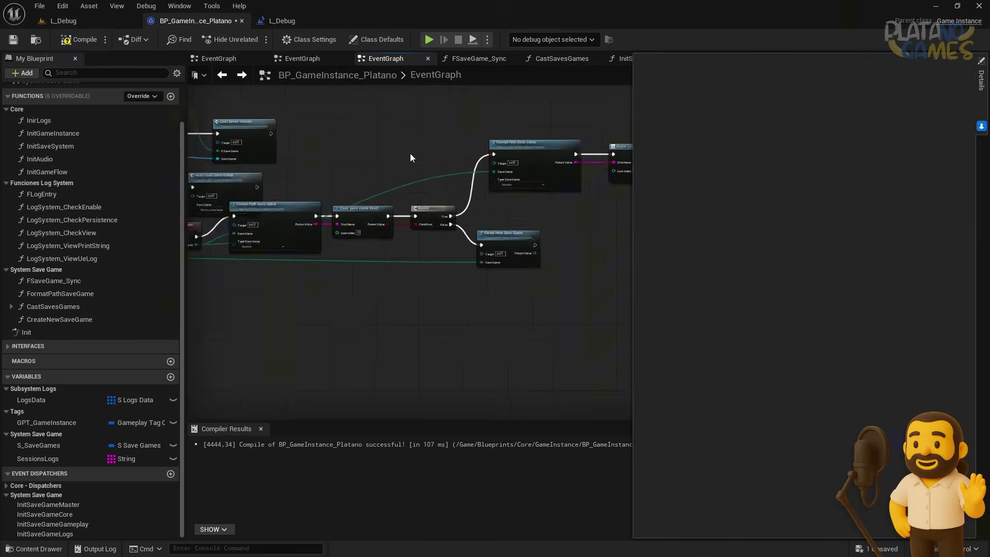
pyautogui.scroll(-4, 411, 158)
pyautogui.moveTo(411, 157); pyautogui.dragTo(545, 206, button='right')
pyautogui.moveTo(418, 179); pyautogui.dragTo(418, 176)
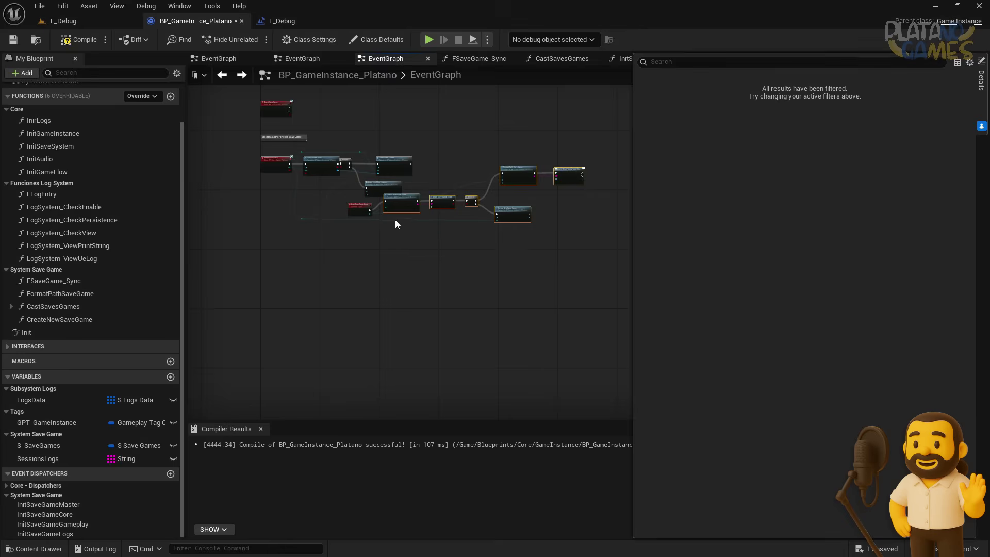
pyautogui.scroll(5, 349, 246)
# - Delete the leftover reroute knot and move the AsynLoadSaveGame event up and left
pyautogui.moveTo(252, 180); pyautogui.dragTo(210, 145)
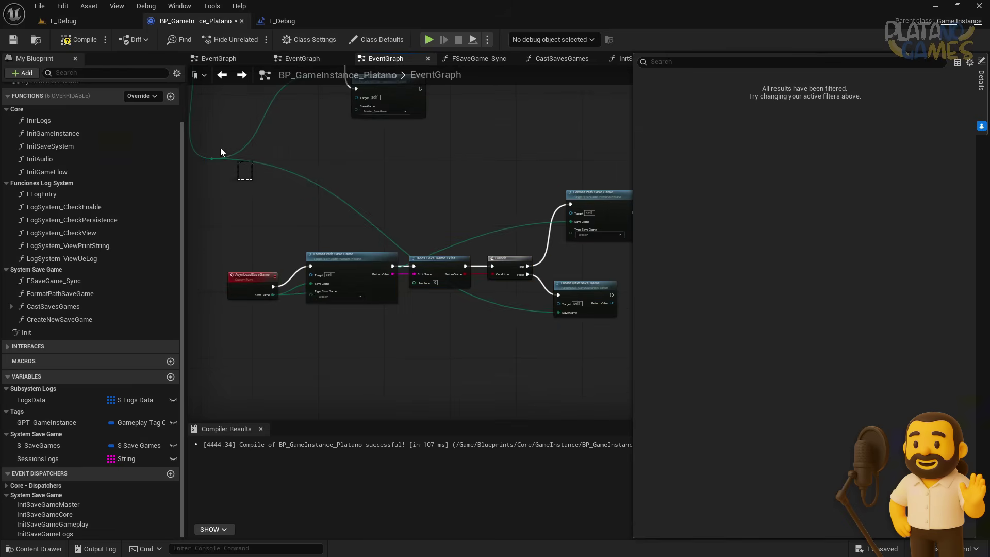
pyautogui.press('Delete')
pyautogui.moveTo(244, 278)
pyautogui.mouseDown()
pyautogui.moveTo(210, 203)
pyautogui.moveTo(559, 312)
pyautogui.mouseUp()
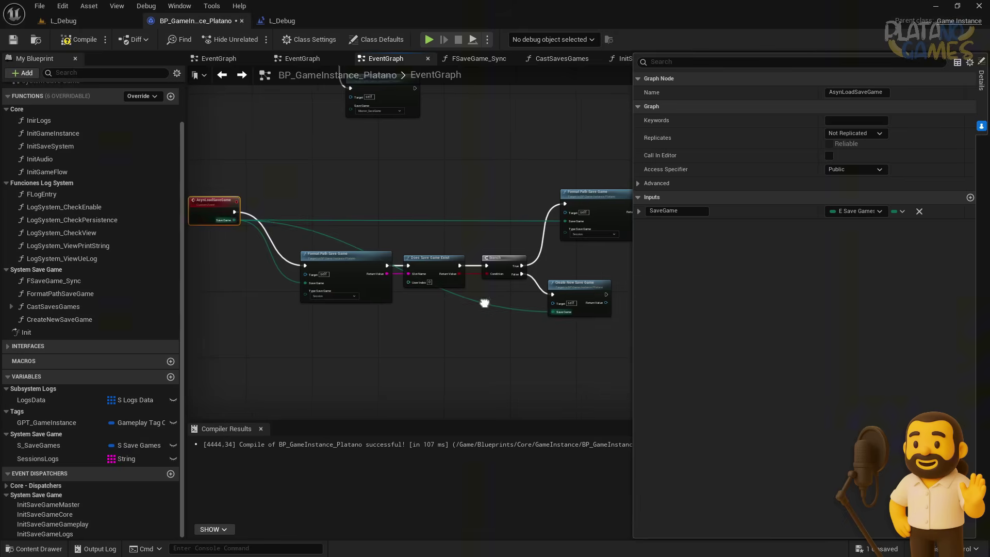
pyautogui.scroll(2, 482, 203)
pyautogui.scroll(-1, 437, 199)
pyautogui.scroll(-2, 546, 186)
pyautogui.scroll(2, 545, 185)
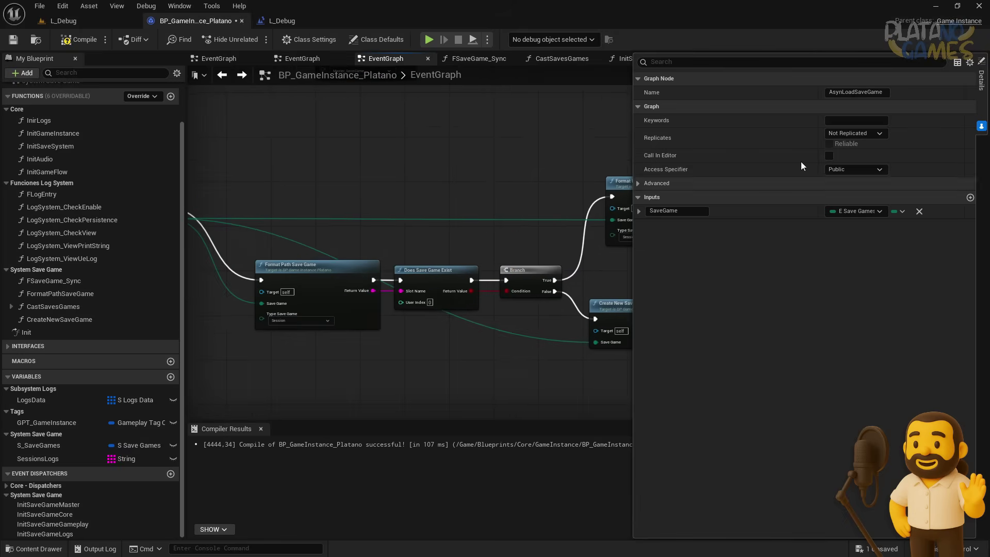
# - Wrap the AsynLoadSaveGame chain in a new comment box
pyautogui.moveTo(206, 216); pyautogui.dragTo(301, 184, button='right')
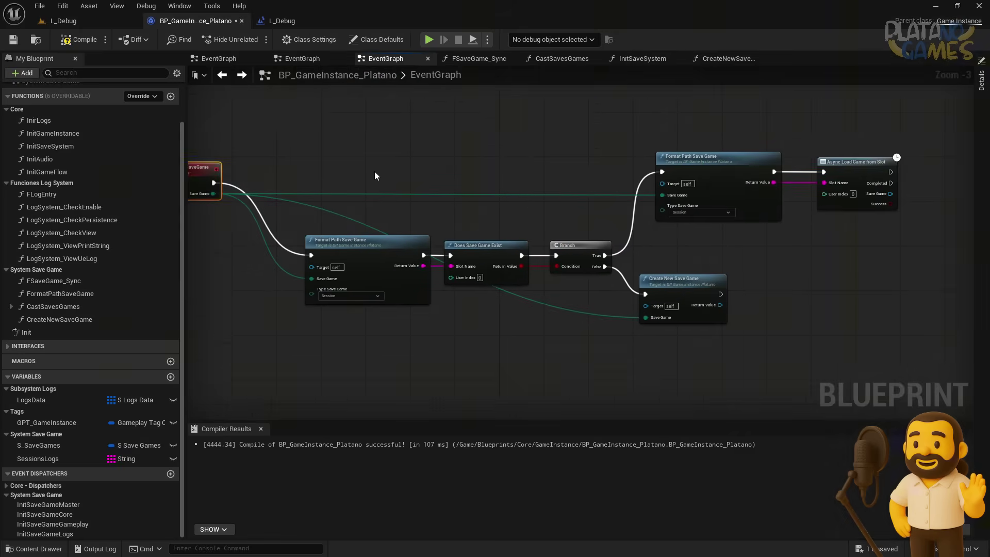
pyautogui.scroll(-2, 427, 168)
pyautogui.moveTo(426, 168); pyautogui.dragTo(411, 203, button='right')
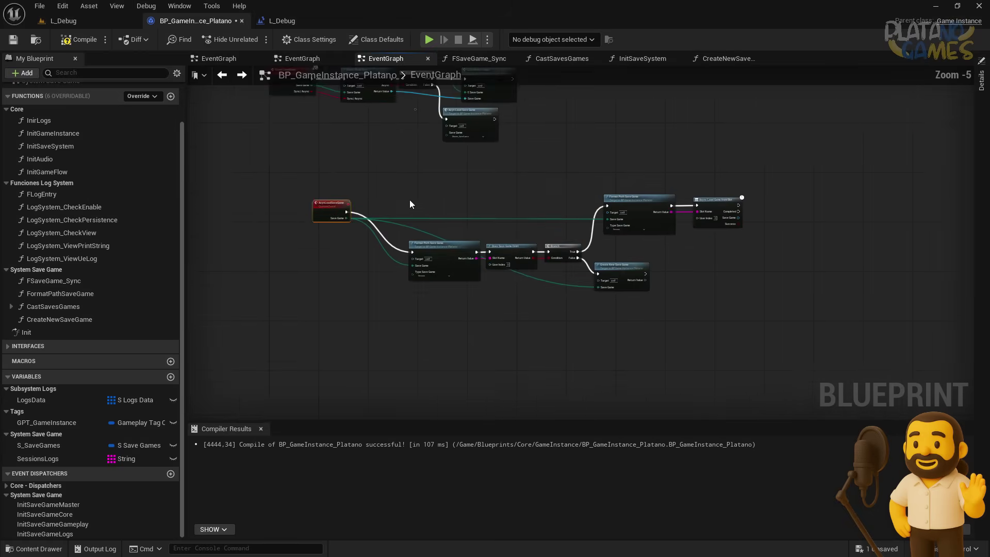
pyautogui.moveTo(261, 180); pyautogui.dragTo(613, 308)
pyautogui.press('c')
pyautogui.moveTo(412, 192); pyautogui.dragTo(379, 190)
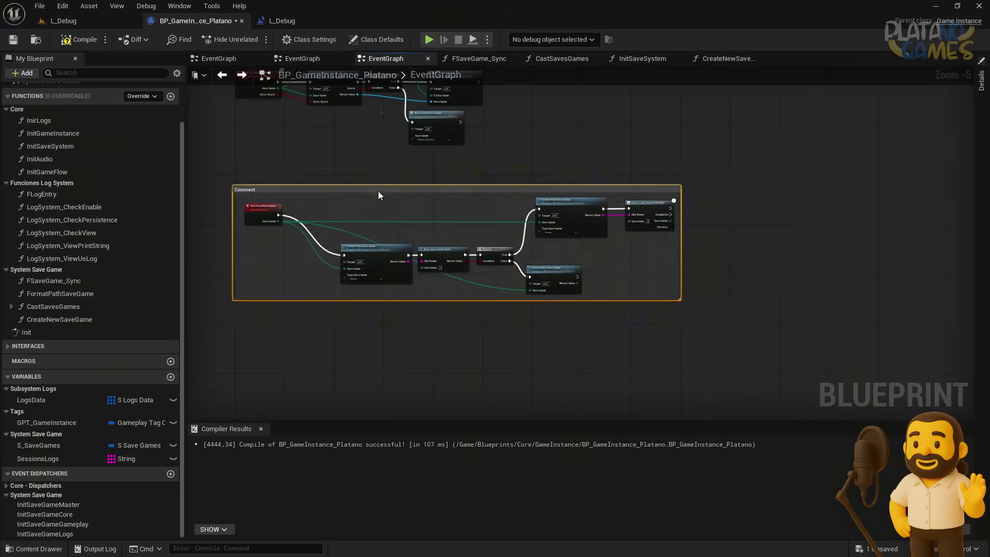
pyautogui.scroll(4, 593, 258)
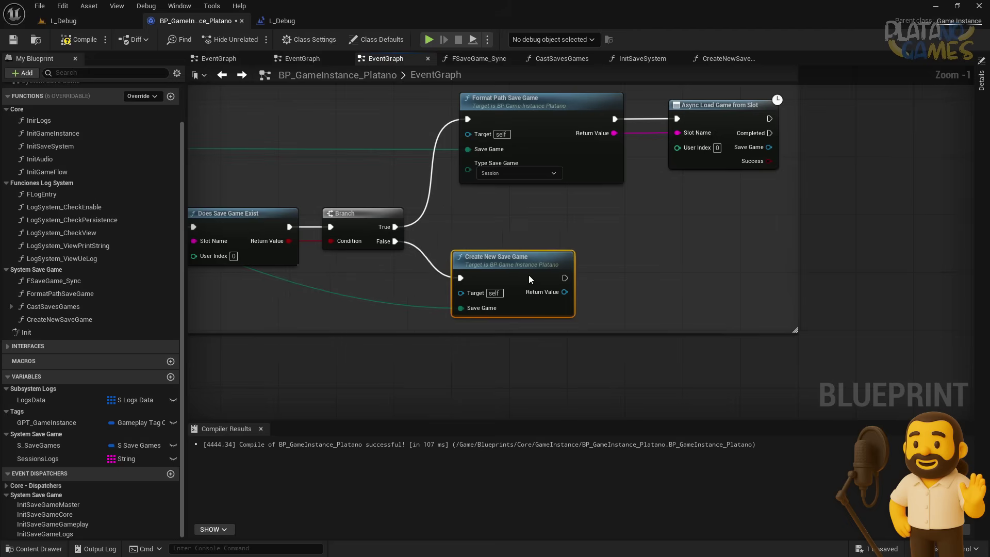
# - Place Asyn Load Save Game beneath Cast Saves Games and move both up
pyautogui.moveTo(640, 212)
pyautogui.mouseDown(button='right')
pyautogui.moveTo(846, 251)
pyautogui.moveTo(707, 276)
pyautogui.mouseUp(button='right')
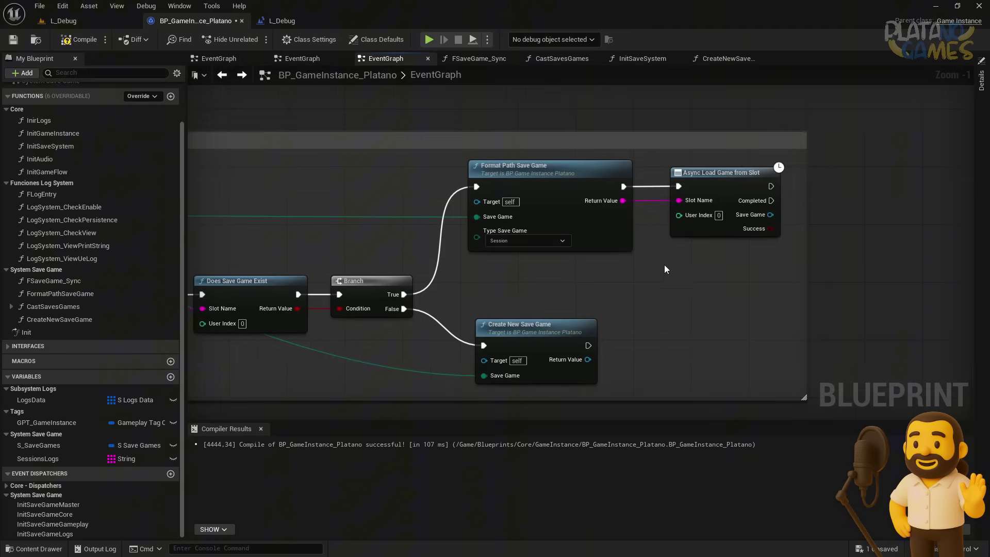
pyautogui.scroll(-1, 723, 278)
pyautogui.scroll(-1, 707, 287)
pyautogui.moveTo(499, 278); pyautogui.dragTo(464, 274, button='right')
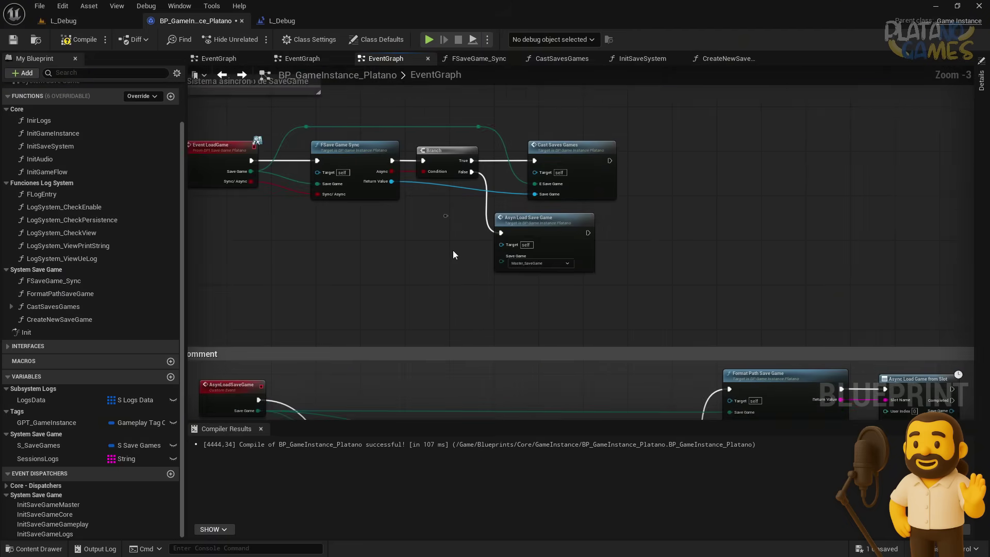
pyautogui.moveTo(530, 278); pyautogui.dragTo(574, 268)
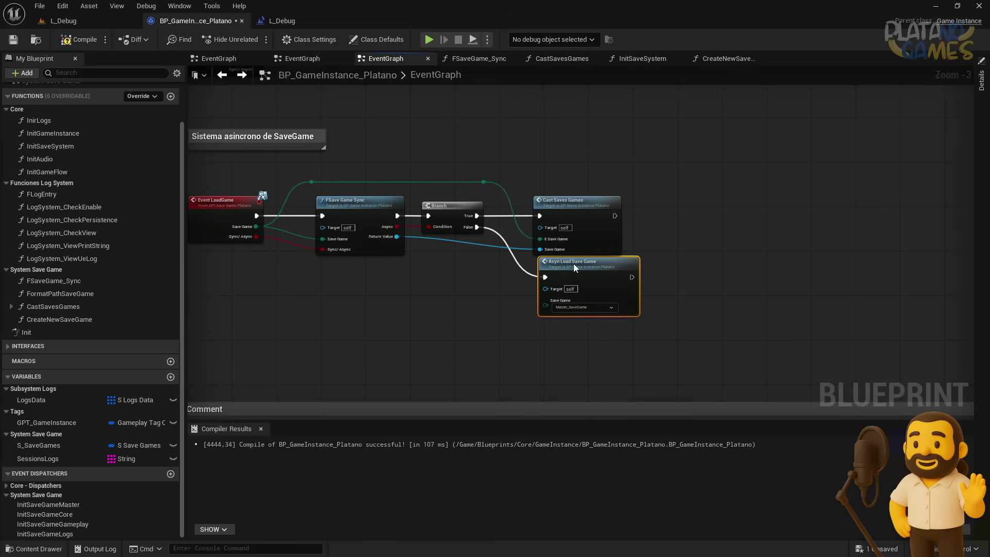
pyautogui.moveTo(701, 316); pyautogui.dragTo(531, 194)
pyautogui.moveTo(593, 201); pyautogui.dragTo(598, 185)
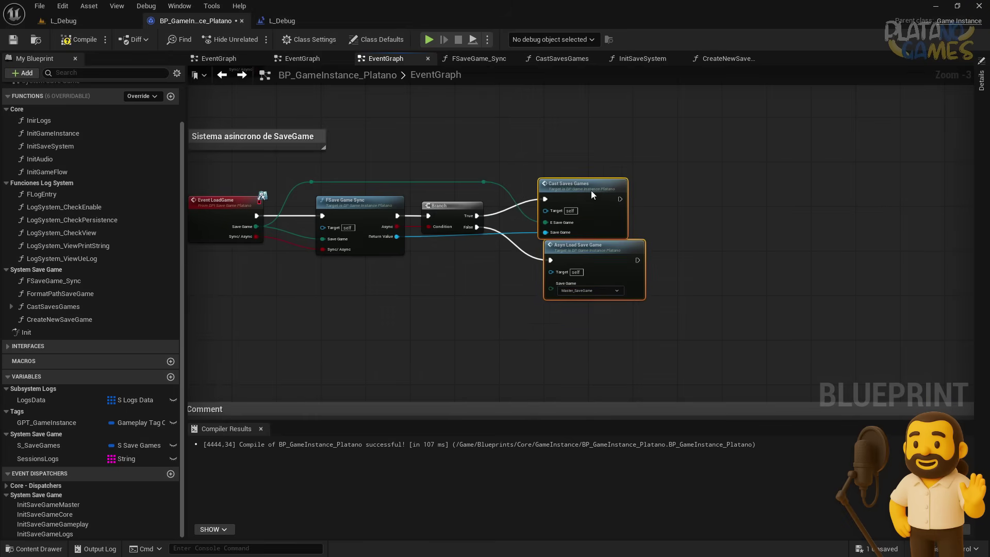
pyautogui.moveTo(497, 289); pyautogui.dragTo(568, 283, button='right')
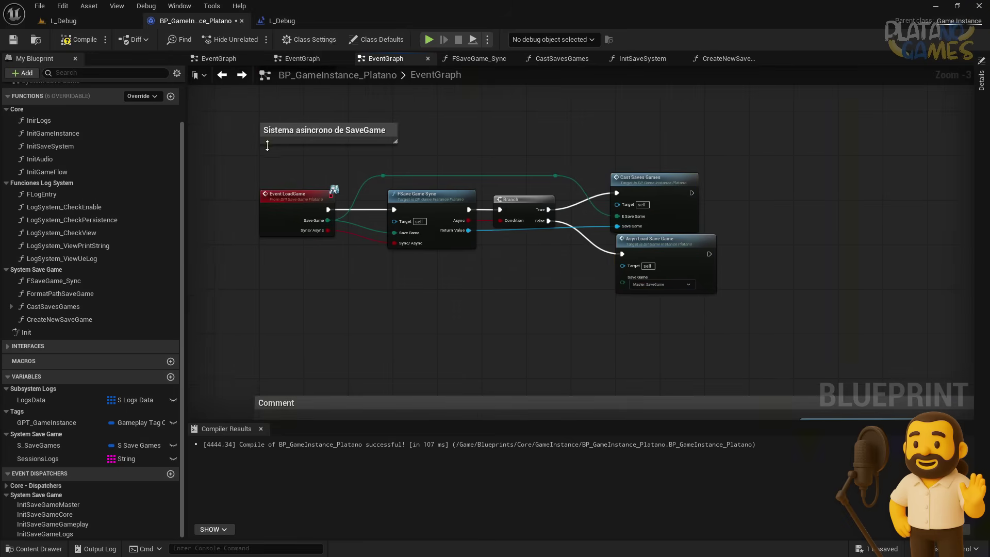
# - Replace the old 'Sistema asincrono de SaveGame' comment with a new comment around the Event LoadGame chain
pyautogui.click(268, 145)
pyautogui.press('Delete')
pyautogui.moveTo(297, 167); pyautogui.dragTo(791, 338)
pyautogui.press('c')
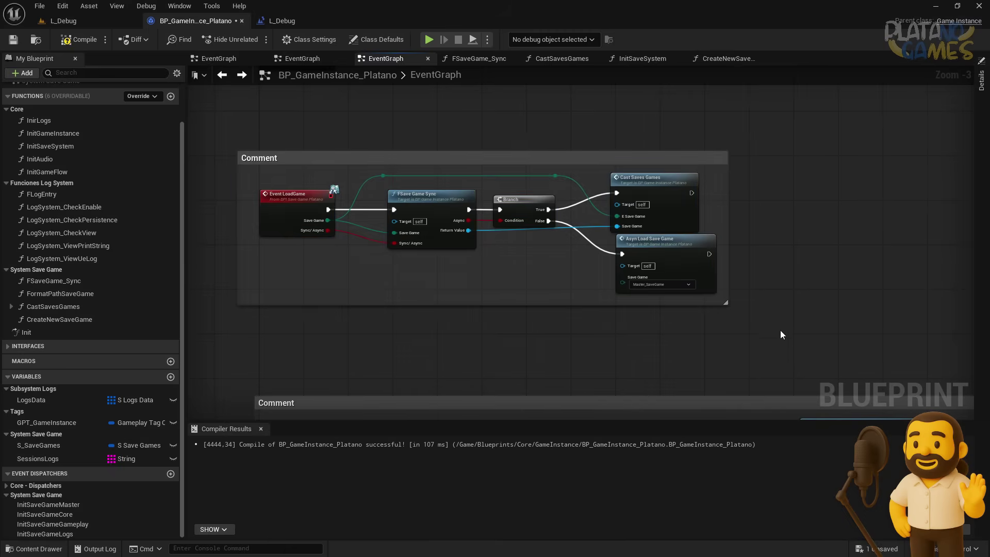
pyautogui.moveTo(530, 129); pyautogui.dragTo(550, 221)
# - Title the upper comment 'Load Save Game - Interfaz'
pyautogui.moveTo(368, 219); pyautogui.dragTo(388, 150, button='right')
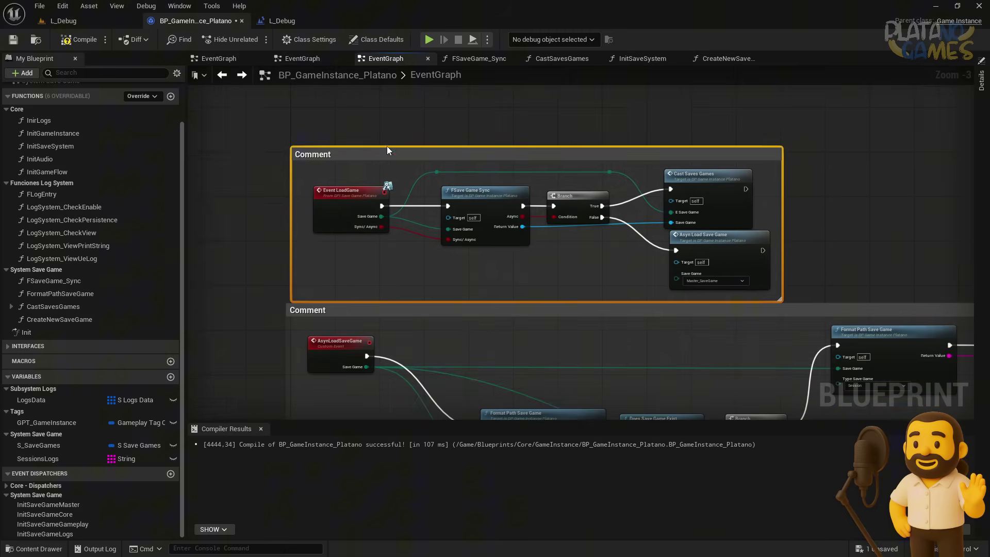
pyautogui.doubleClick(379, 149)
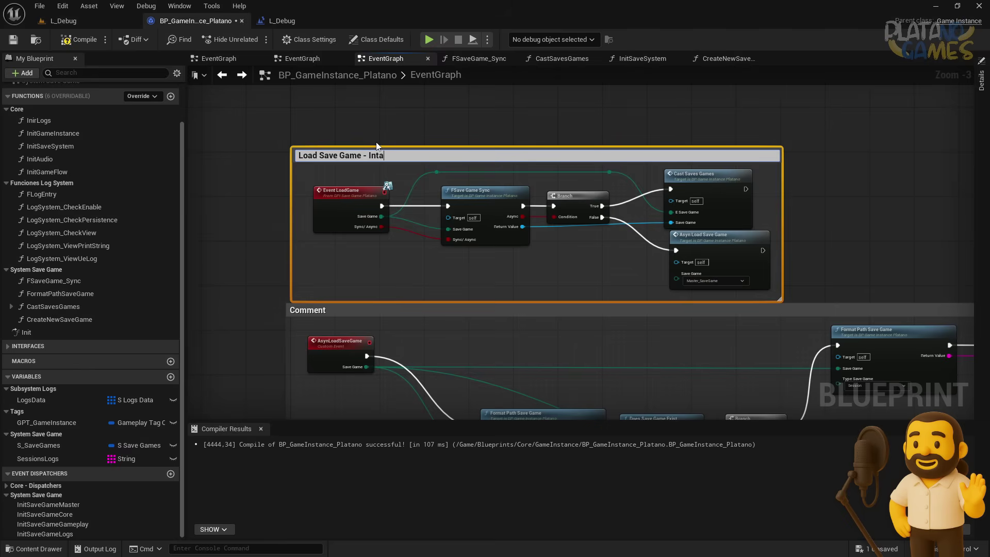
pyautogui.write('erfaz')
# - Rename the lower comment 'Asyn Load Save Game' and enlarge the graph above the compiler log
pyautogui.moveTo(356, 366); pyautogui.dragTo(340, 288, button='right')
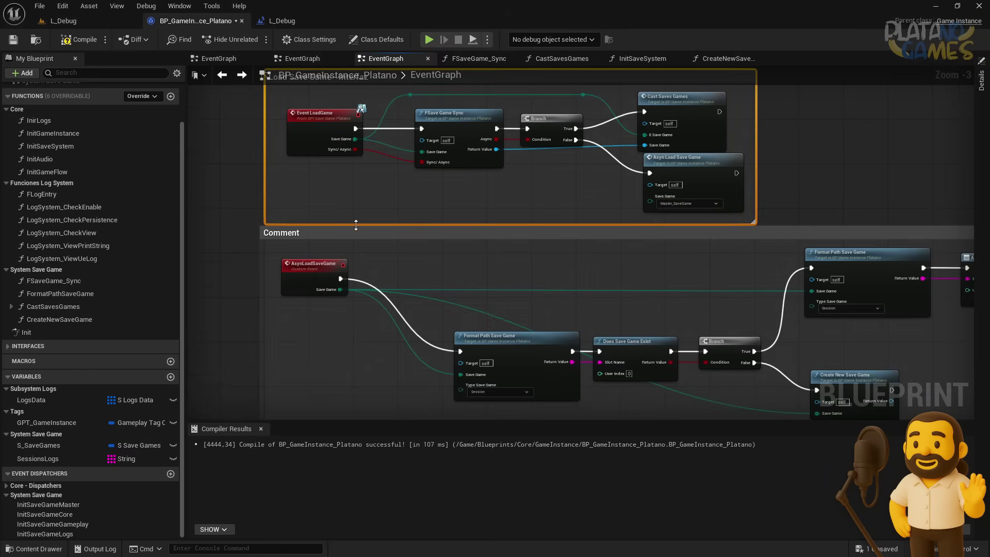
pyautogui.click(370, 239)
pyautogui.doubleClick(369, 238)
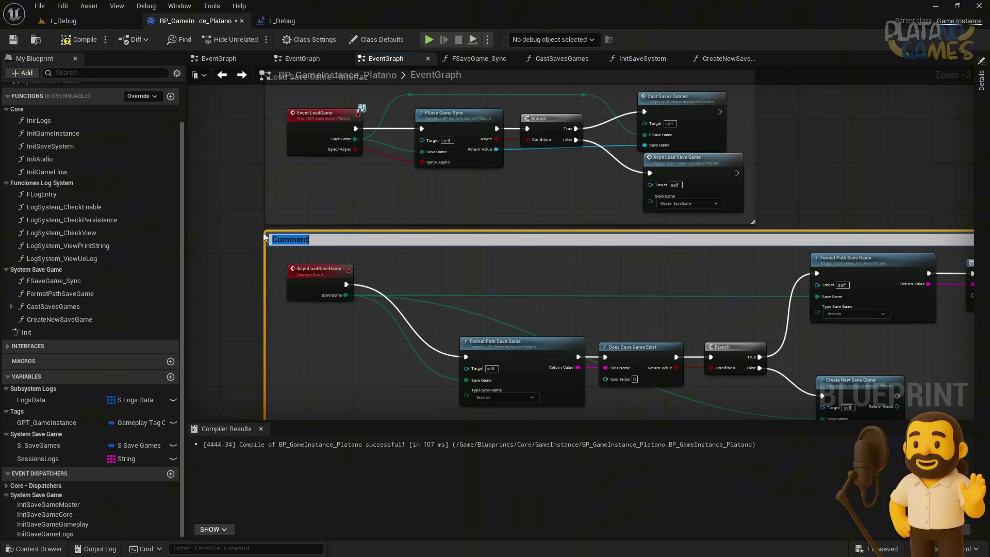
pyautogui.write('Asyn Load SaveGame')
pyautogui.press('Return')
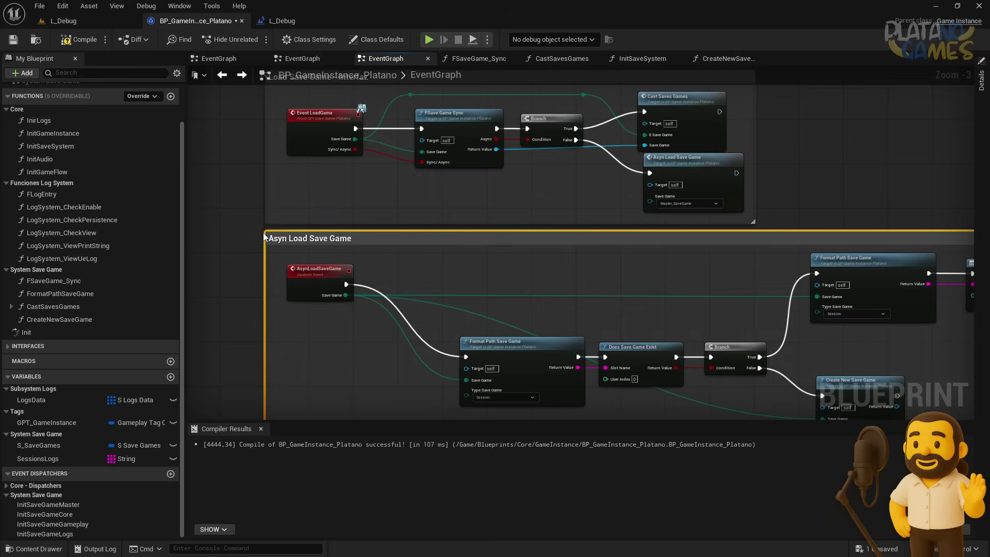
pyautogui.scroll(-1, 484, 292)
pyautogui.scroll(-1, 439, 216)
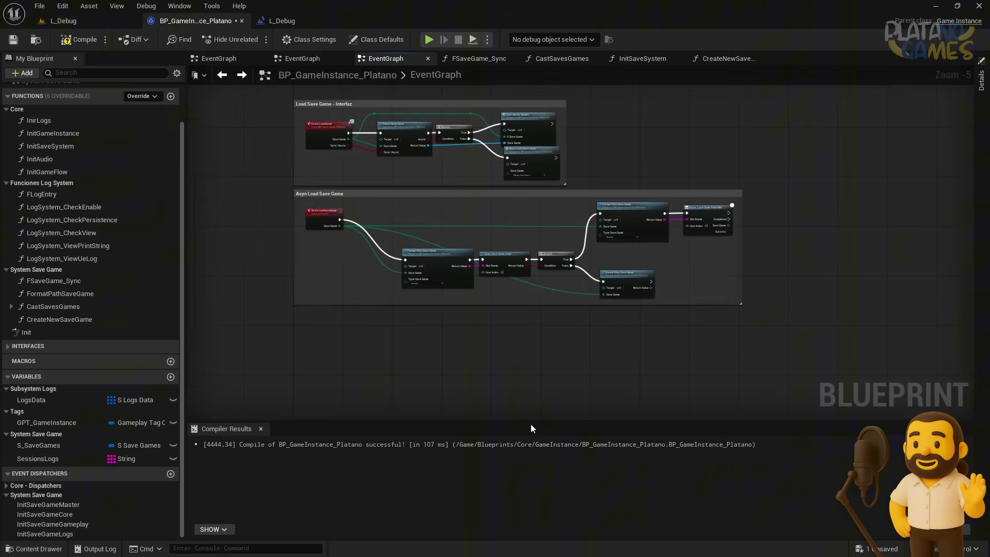
pyautogui.moveTo(530, 424); pyautogui.dragTo(528, 484)
pyautogui.scroll(1, 558, 319)
pyautogui.scroll(2, 586, 295)
pyautogui.scroll(1, 583, 295)
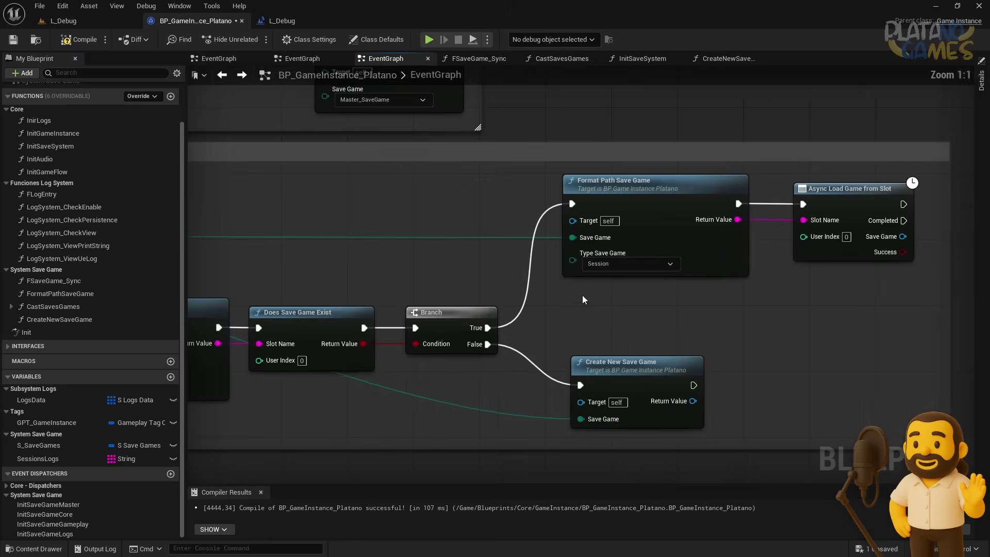
pyautogui.scroll(1, 527, 260)
# - Compile and save the Blueprint
pyautogui.moveTo(527, 261); pyautogui.dragTo(354, 282, button='right')
pyautogui.click(82, 39)
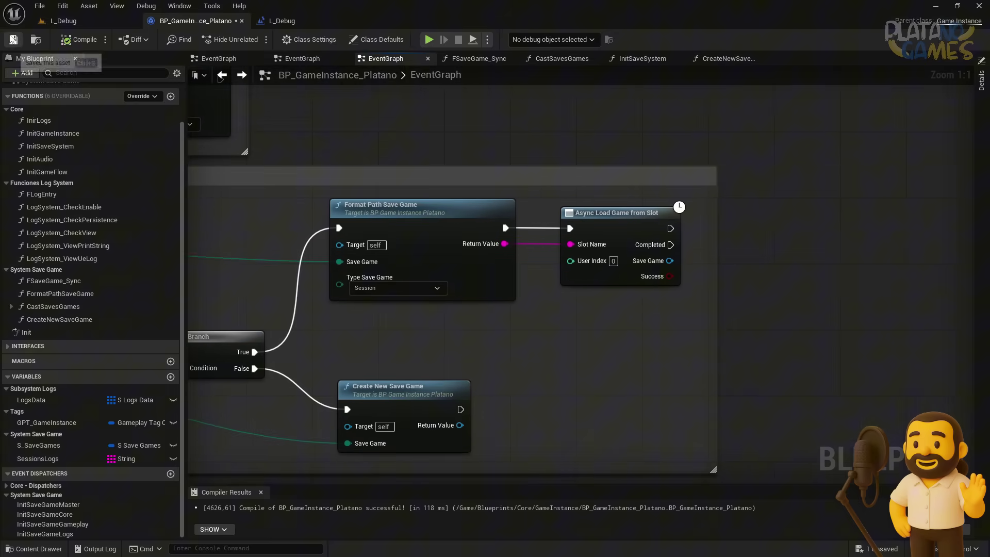
pyautogui.hotkey('ctrl', 's')
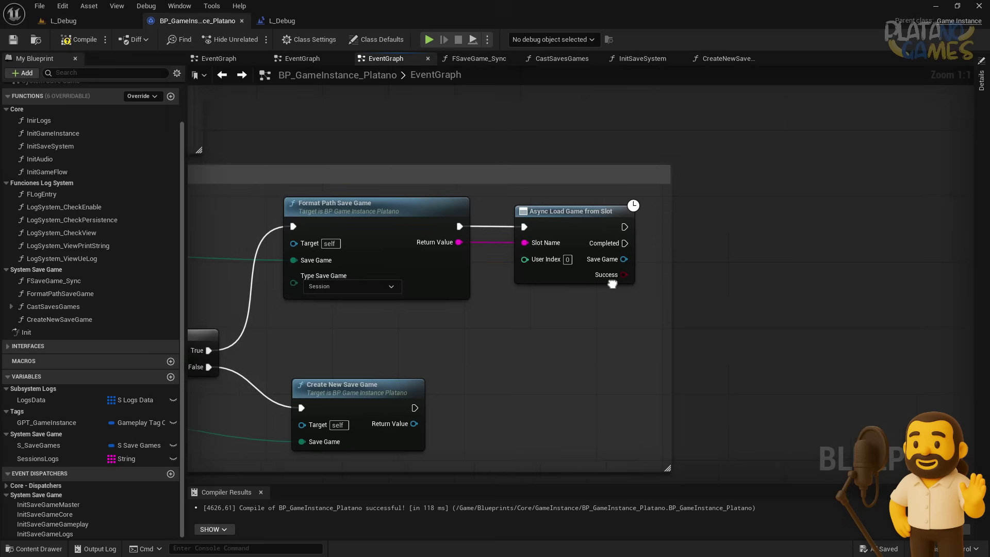
# - Add a Branch after the async load's Completed output, checking Success
pyautogui.moveTo(585, 341)
pyautogui.mouseDown(button='right')
pyautogui.moveTo(654, 253)
pyautogui.moveTo(575, 257)
pyautogui.mouseUp(button='right')
pyautogui.moveTo(522, 270); pyautogui.dragTo(635, 249)
pyautogui.click(615, 273)
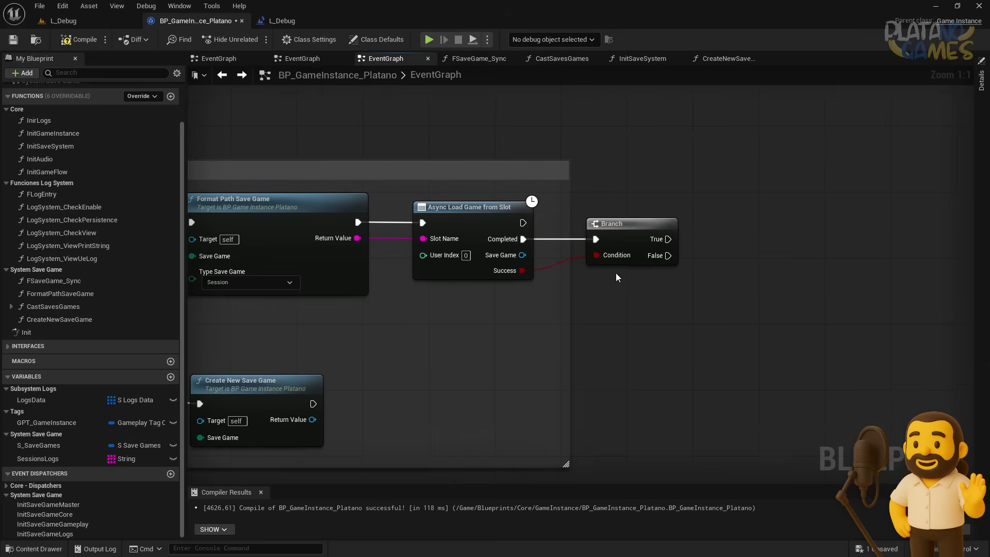
pyautogui.moveTo(616, 273); pyautogui.dragTo(492, 265, button='right')
# - Place a Cast Saves Games call on the Branch's True path
pyautogui.moveTo(484, 317); pyautogui.dragTo(494, 300)
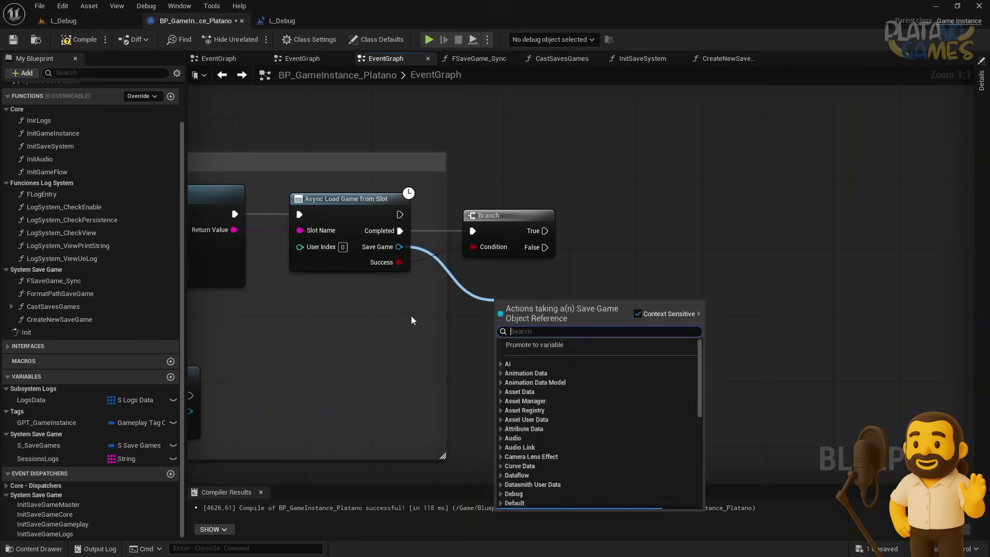
pyautogui.scroll(-3, 410, 316)
pyautogui.moveTo(411, 316)
pyautogui.mouseDown(button='right')
pyautogui.moveTo(627, 380)
pyautogui.moveTo(560, 352)
pyautogui.mouseUp(button='right')
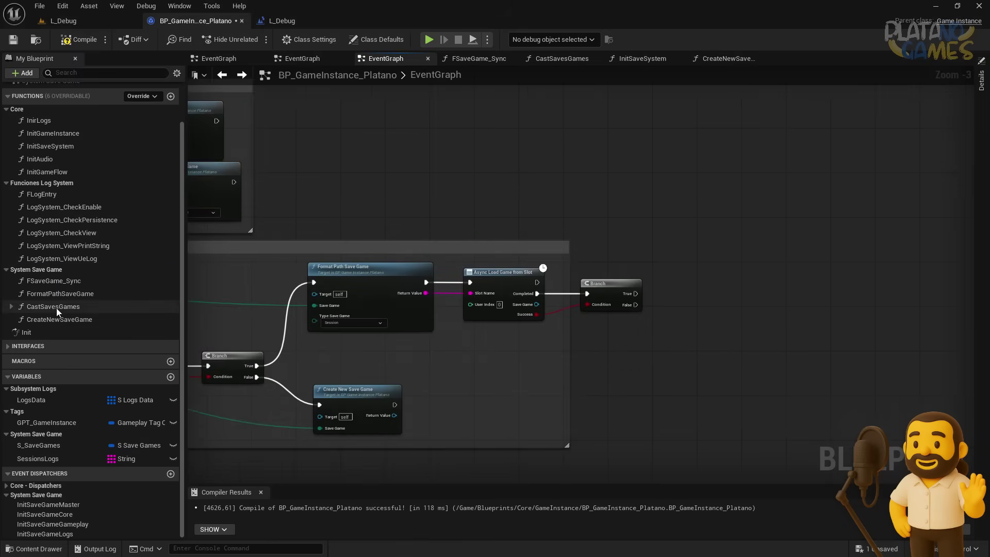
pyautogui.moveTo(52, 306)
pyautogui.mouseDown()
pyautogui.moveTo(670, 298)
pyautogui.moveTo(636, 293)
pyautogui.moveTo(712, 285)
pyautogui.mouseUp()
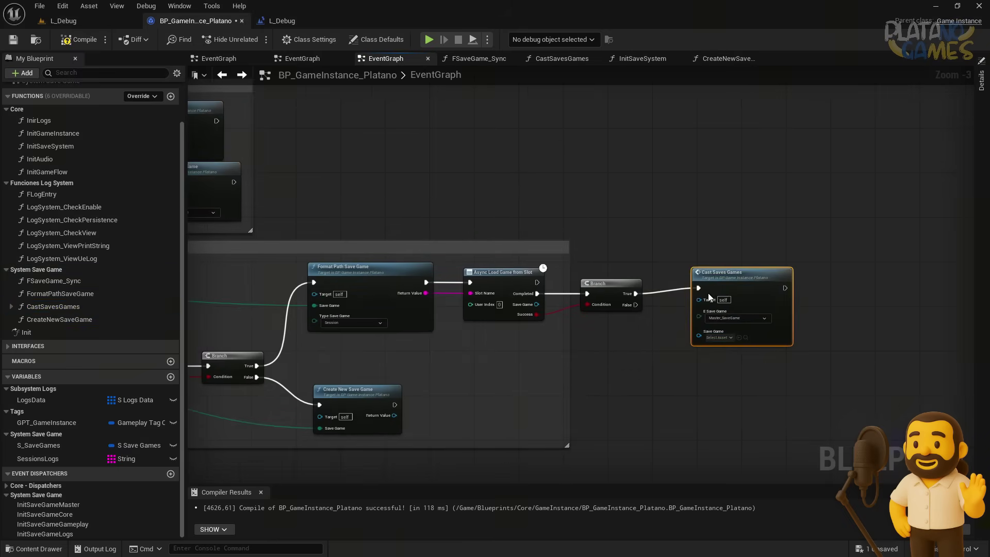
# - Feed the loaded Save Game and the event's Save Game value into Cast Saves Games
pyautogui.scroll(4, 642, 324)
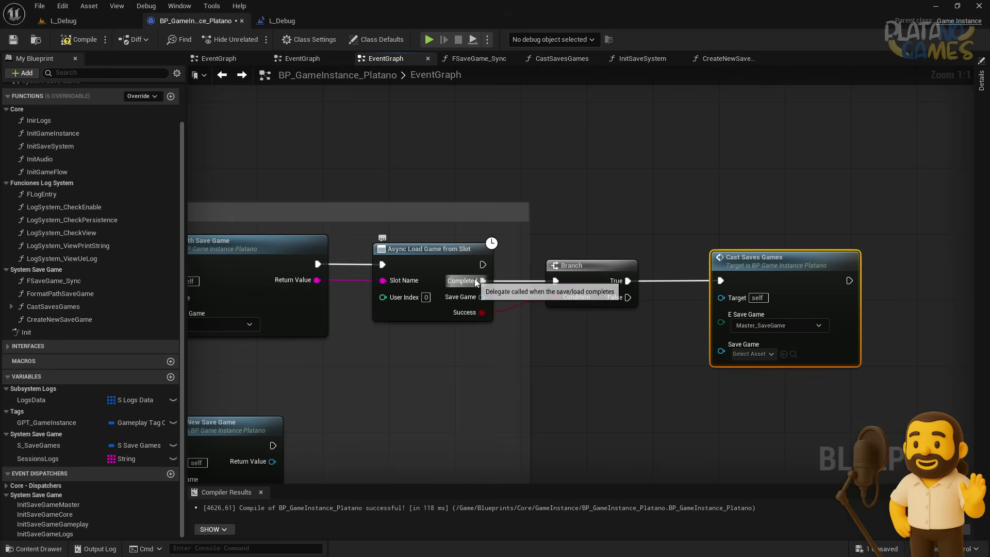
pyautogui.moveTo(482, 297); pyautogui.dragTo(721, 351)
pyautogui.scroll(-4, 652, 287)
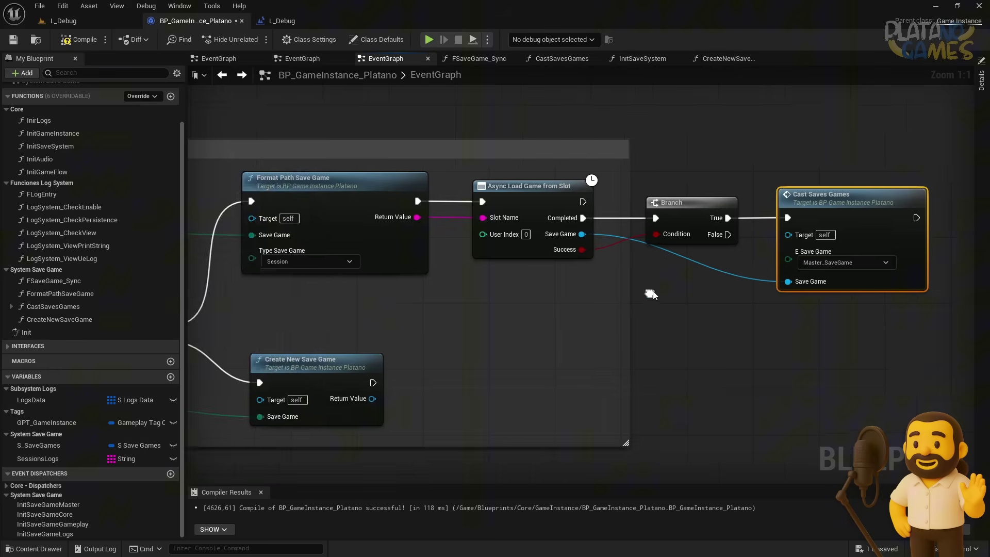
pyautogui.moveTo(343, 371); pyautogui.dragTo(433, 368, button='right')
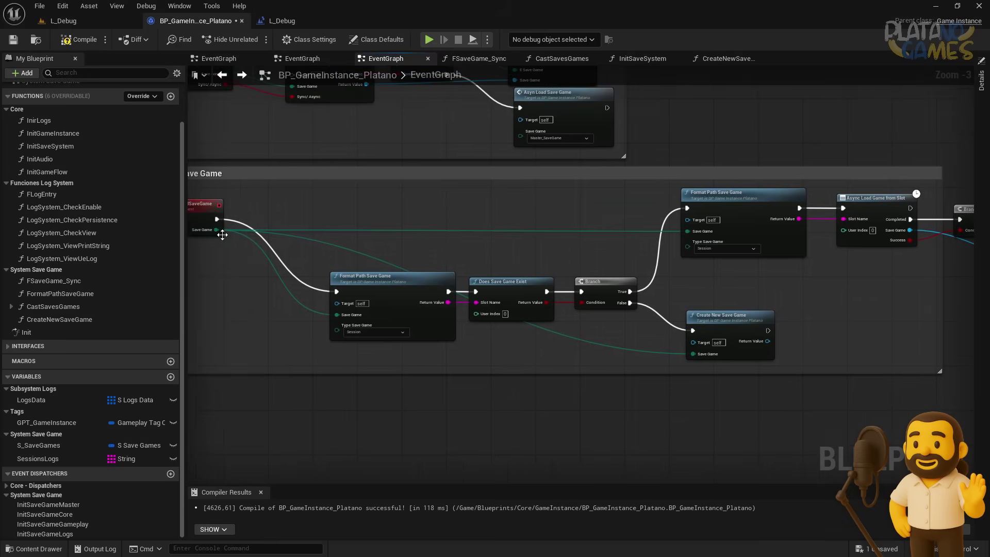
pyautogui.moveTo(221, 233)
pyautogui.mouseDown()
pyautogui.moveTo(628, 281)
pyautogui.moveTo(677, 244)
pyautogui.mouseUp()
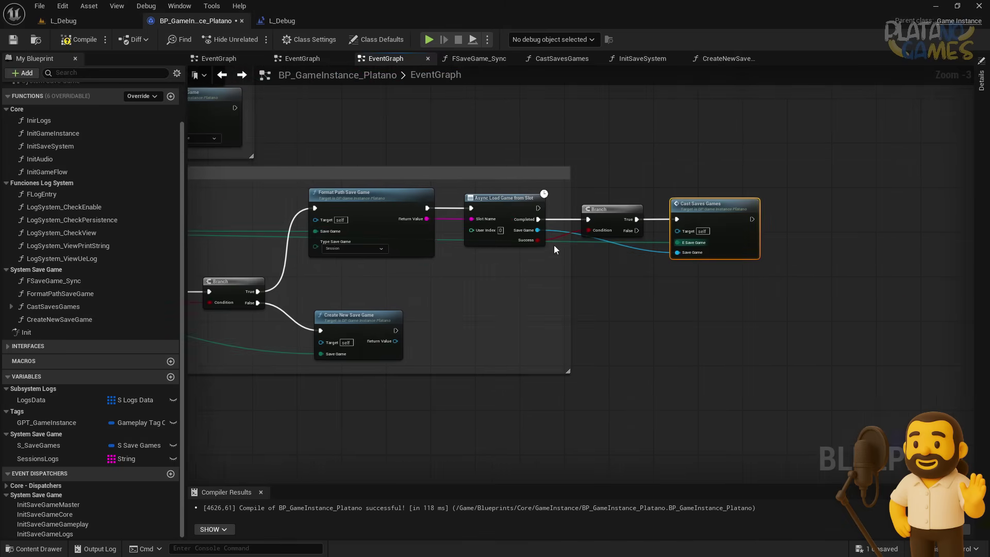
pyautogui.doubleClick(460, 287)
# - Compile and save the Blueprint
pyautogui.moveTo(421, 310); pyautogui.dragTo(685, 271, button='right')
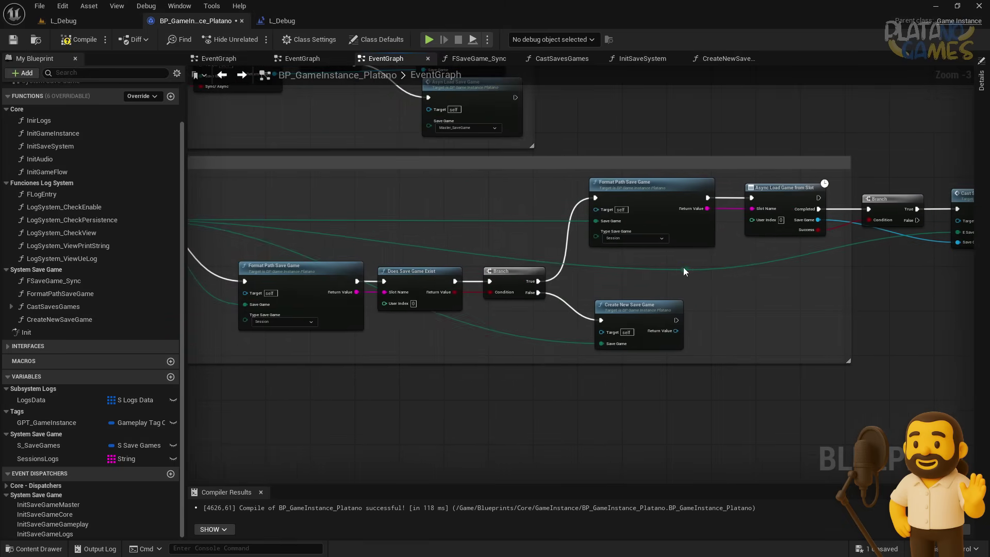
pyautogui.moveTo(258, 254); pyautogui.dragTo(389, 272, button='right')
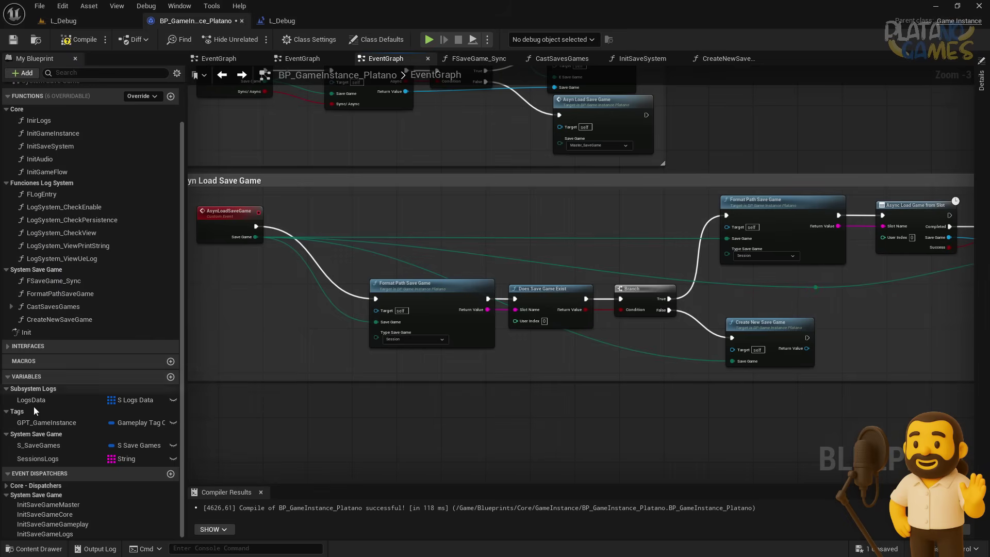
pyautogui.click(13, 39)
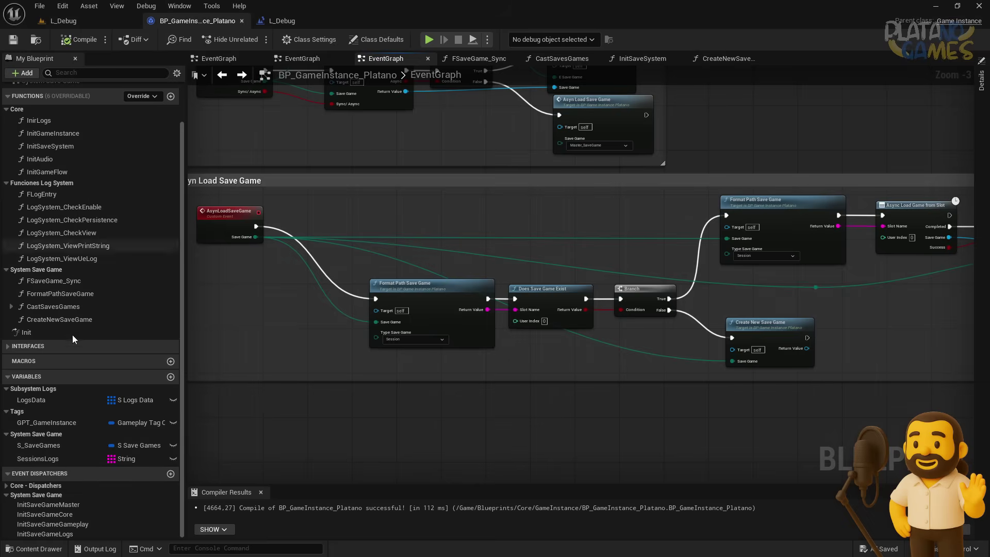
# - Widen the async-load comment box to enclose Cast Saves Games
pyautogui.moveTo(566, 393); pyautogui.dragTo(244, 238, button='right')
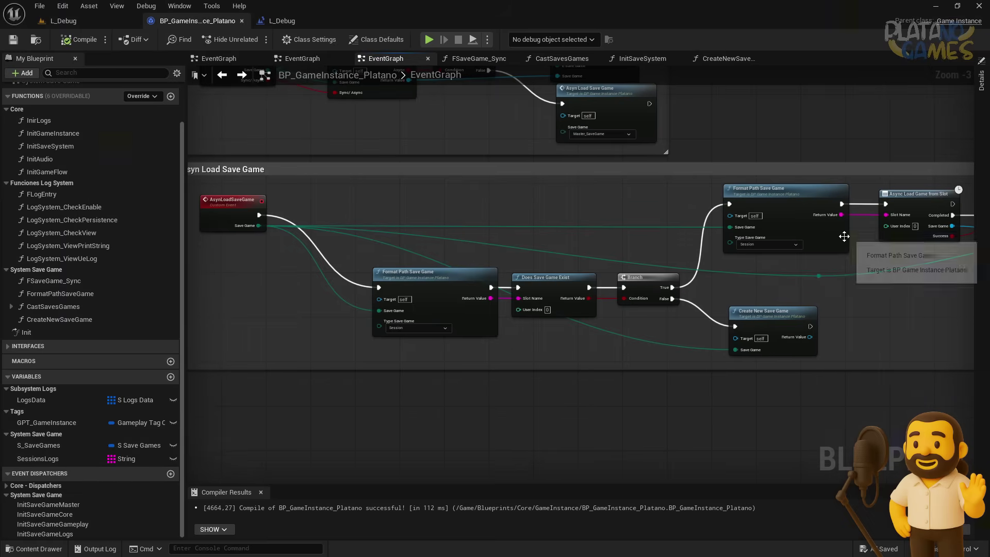
pyautogui.moveTo(840, 221); pyautogui.dragTo(797, 240, button='right')
pyautogui.moveTo(647, 313); pyautogui.dragTo(921, 307)
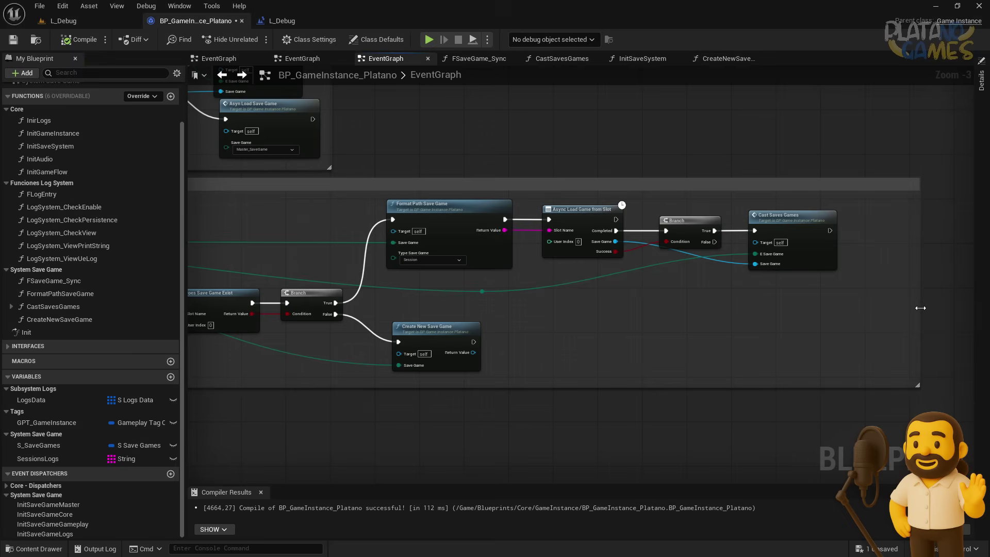
pyautogui.moveTo(720, 309); pyautogui.dragTo(806, 306, button='right')
pyautogui.scroll(-2, 666, 308)
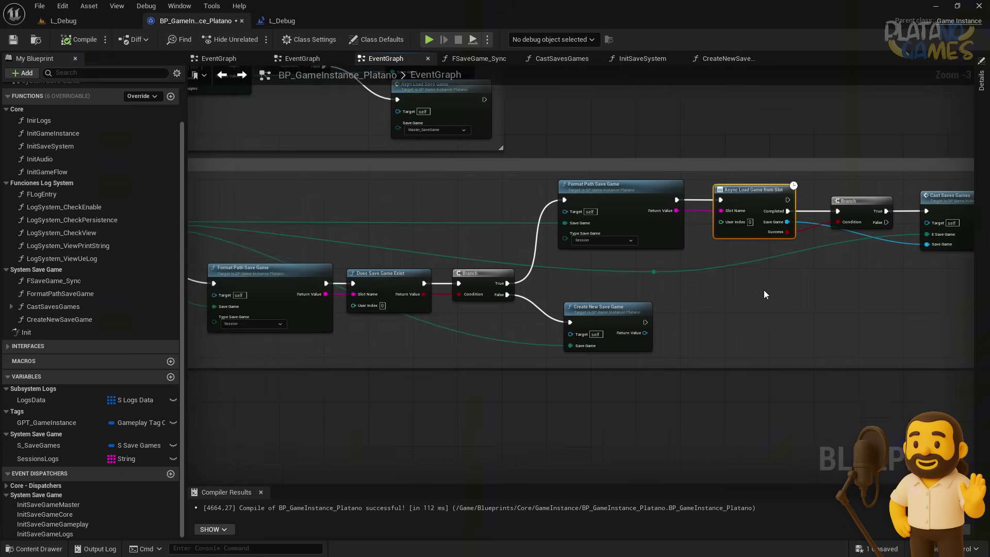
pyautogui.moveTo(848, 317)
pyautogui.mouseDown()
pyautogui.moveTo(360, 245)
pyautogui.moveTo(369, 239)
pyautogui.mouseUp()
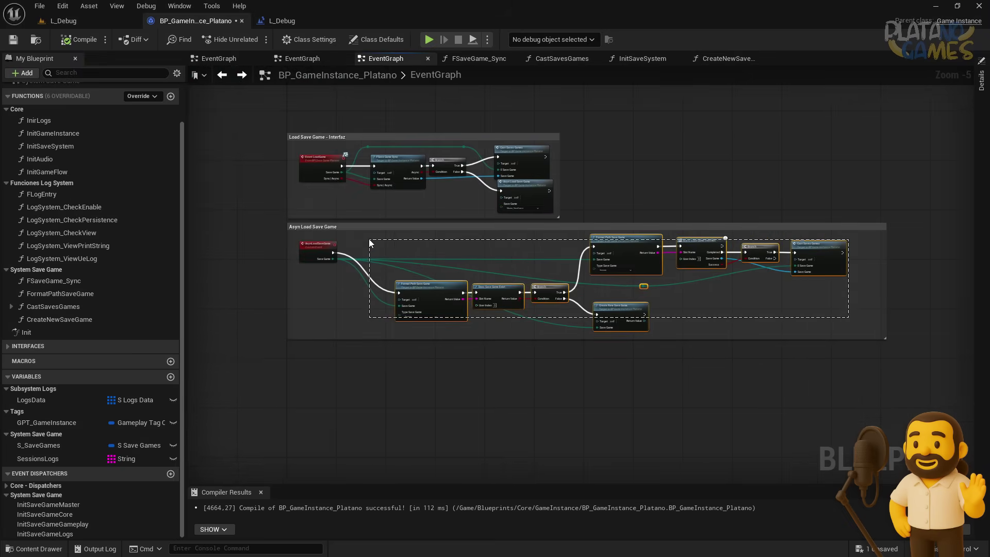
pyautogui.scroll(1, 682, 308)
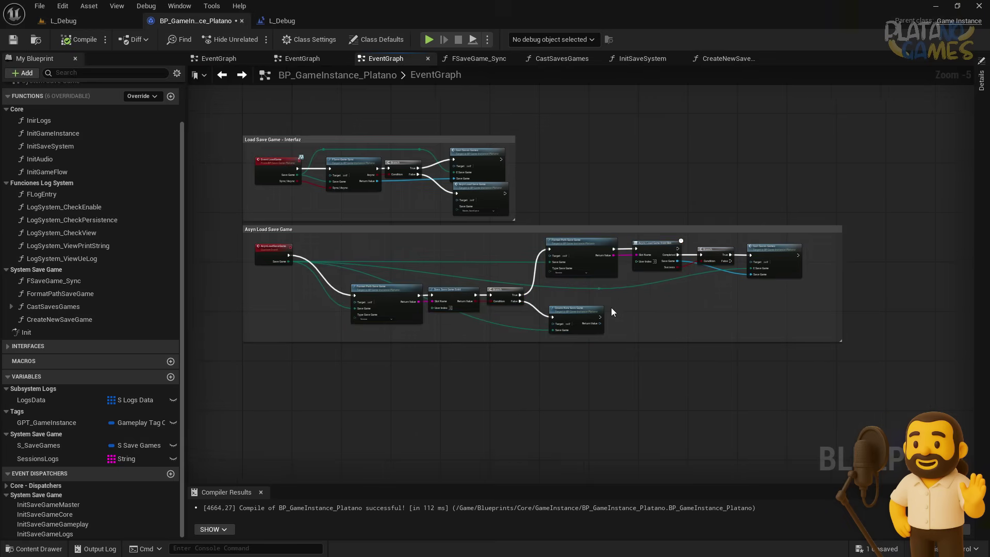
pyautogui.scroll(1, 614, 312)
pyautogui.scroll(2, 74, 252)
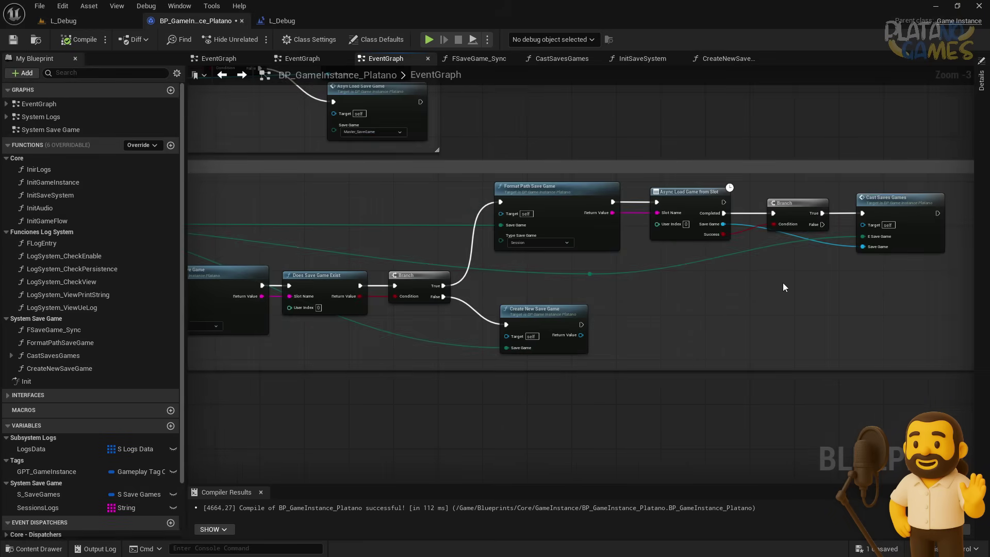
pyautogui.moveTo(782, 282); pyautogui.dragTo(838, 290, button='right')
pyautogui.scroll(-1, 902, 285)
pyautogui.scroll(3, 738, 301)
pyautogui.scroll(1, 648, 309)
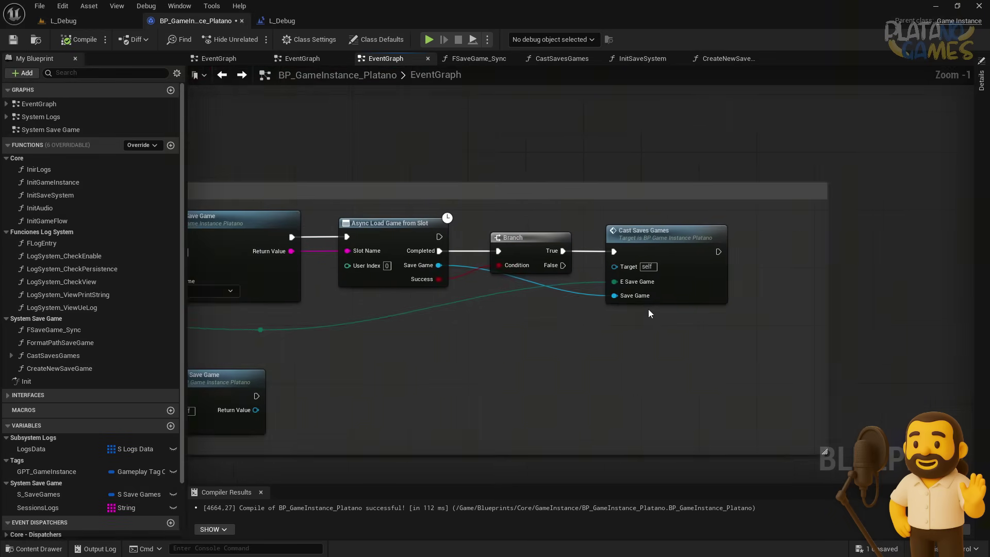
# - Inspect the Master Save Game graph inside Cast Saves Games, then return to the event graph
pyautogui.doubleClick(691, 275)
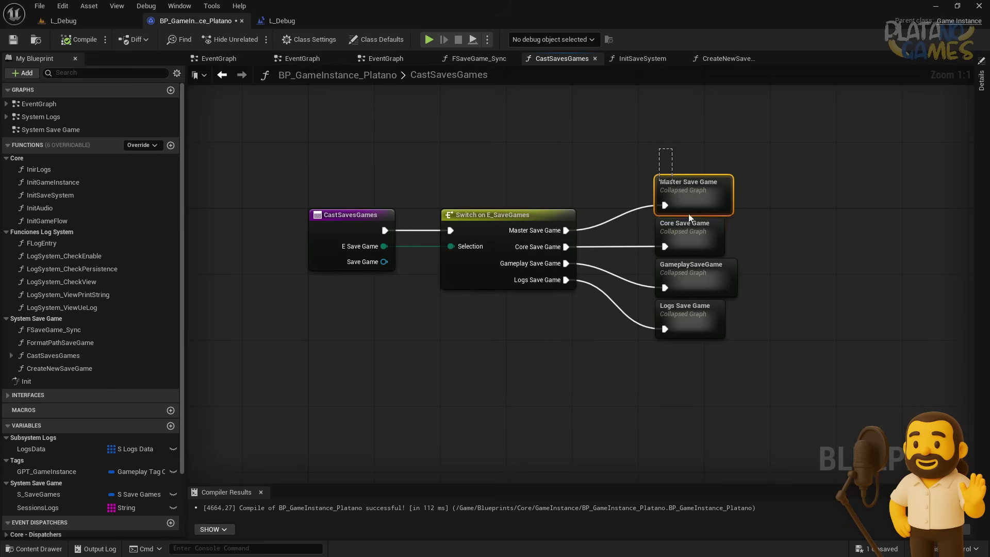
pyautogui.doubleClick(685, 184)
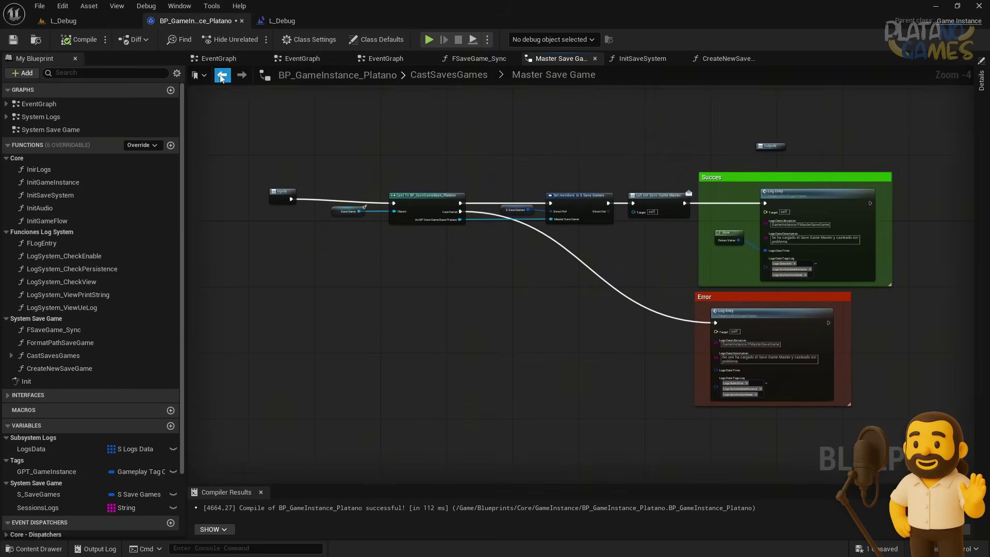
pyautogui.hotkey('alt', 'Left')
pyautogui.hotkey('alt', 'Left')
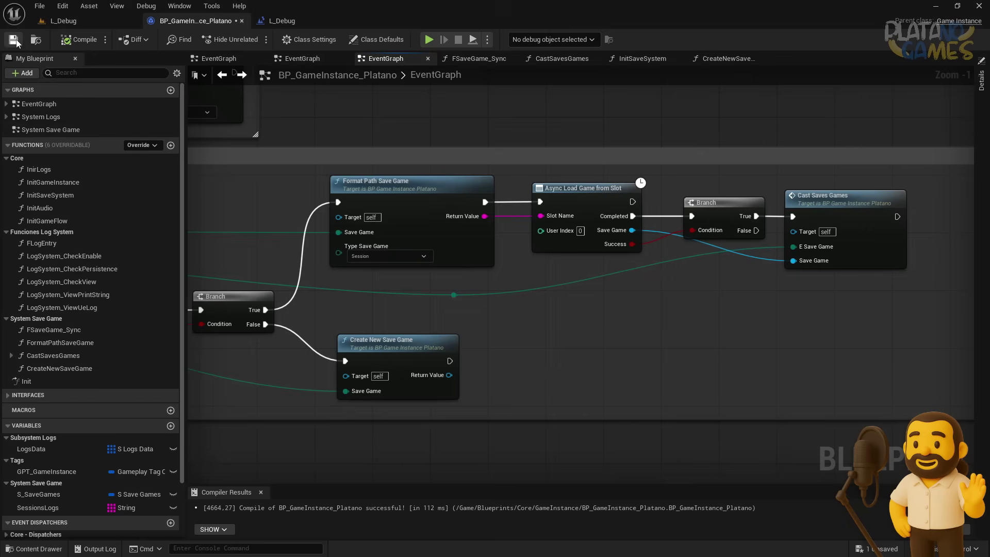
# - Save the Blueprint and narrow the async-load comment's right edge
pyautogui.click(16, 41)
pyautogui.scroll(-3, 345, 255)
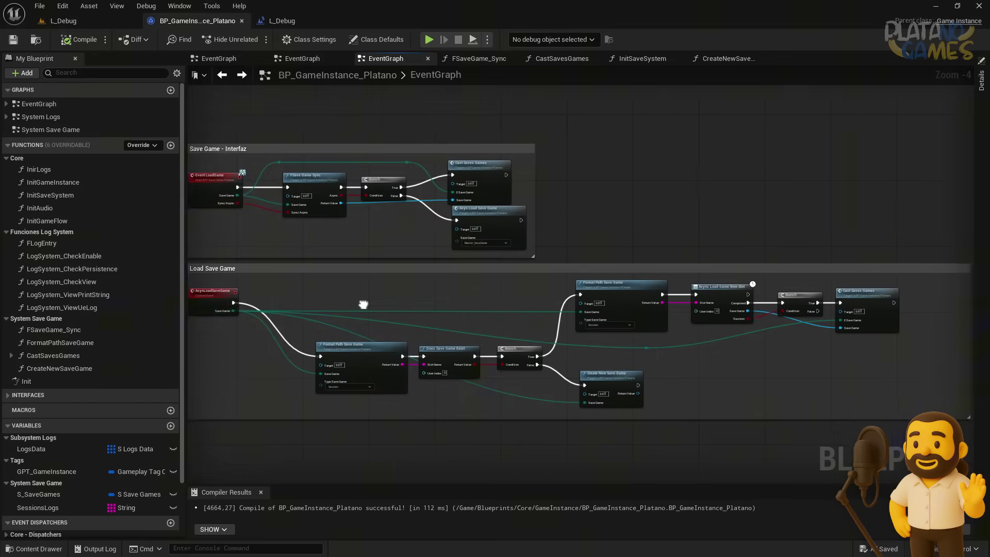
pyautogui.moveTo(363, 304); pyautogui.dragTo(798, 323, button='right')
pyautogui.moveTo(911, 321); pyautogui.dragTo(866, 323)
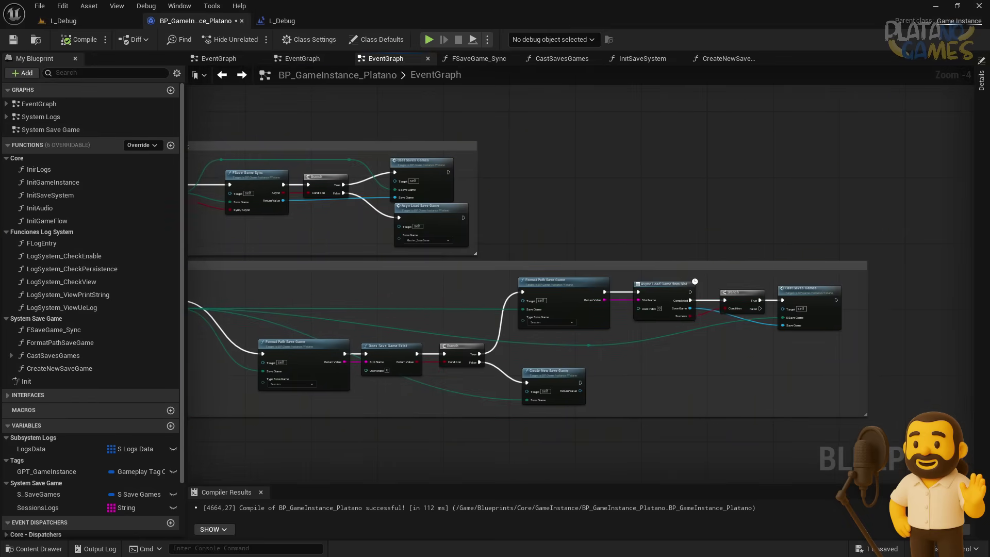
# - Frame both comment groups, widen the graph area, and reopen the Cast Saves Games function
pyautogui.press('Home')
pyautogui.moveTo(187, 293); pyautogui.dragTo(128, 291)
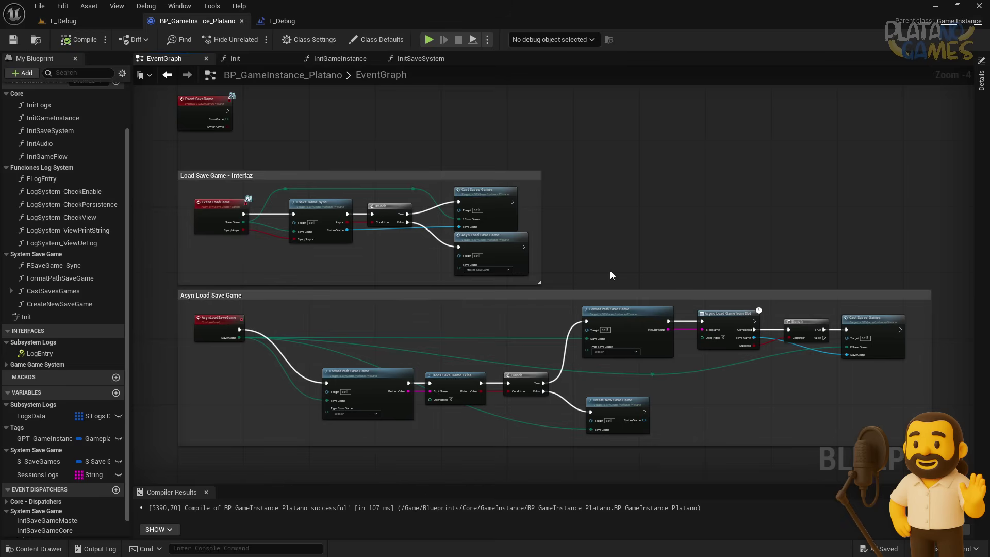
pyautogui.doubleClick(474, 194)
# - In Master Save Game, move the Error group down, resize the Succes comment and lower the Now node
pyautogui.doubleClick(748, 217)
pyautogui.scroll(2, 747, 218)
pyautogui.scroll(2, 705, 243)
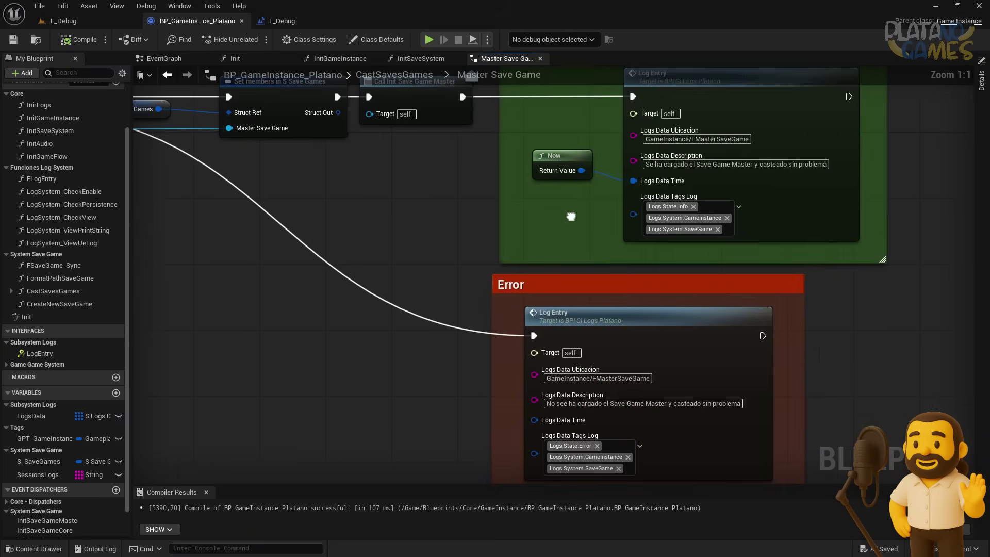
pyautogui.moveTo(598, 279); pyautogui.dragTo(614, 445)
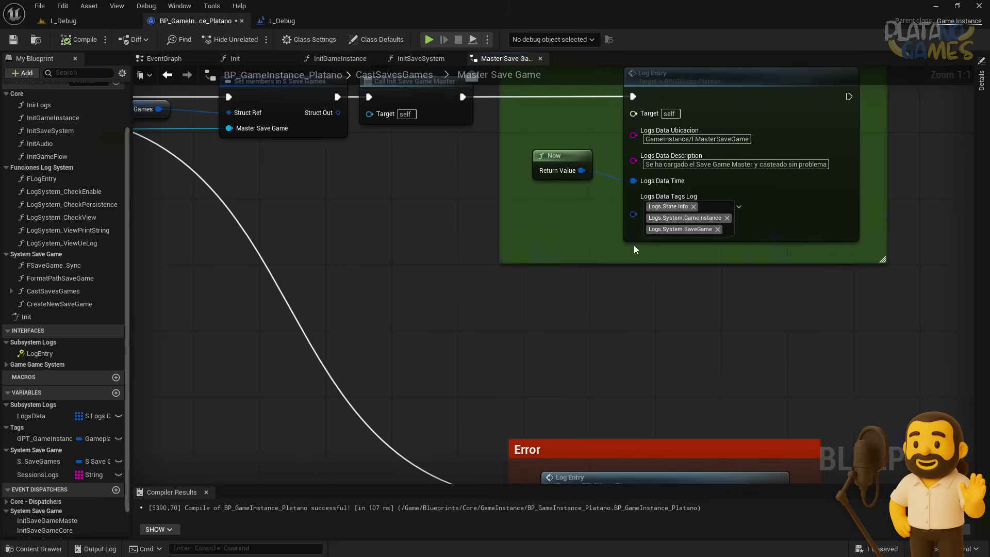
pyautogui.moveTo(635, 258)
pyautogui.mouseDown()
pyautogui.moveTo(844, 436)
pyautogui.moveTo(834, 319)
pyautogui.mouseUp()
pyautogui.moveTo(640, 254); pyautogui.dragTo(695, 372, button='right')
pyautogui.moveTo(609, 220)
pyautogui.mouseDown()
pyautogui.moveTo(627, 361)
pyautogui.moveTo(715, 317)
pyautogui.mouseUp()
pyautogui.click(466, 407)
# - Add a Format Text node whose format is the success description plus 'Con patch: {a}'
pyautogui.rightClick(410, 264)
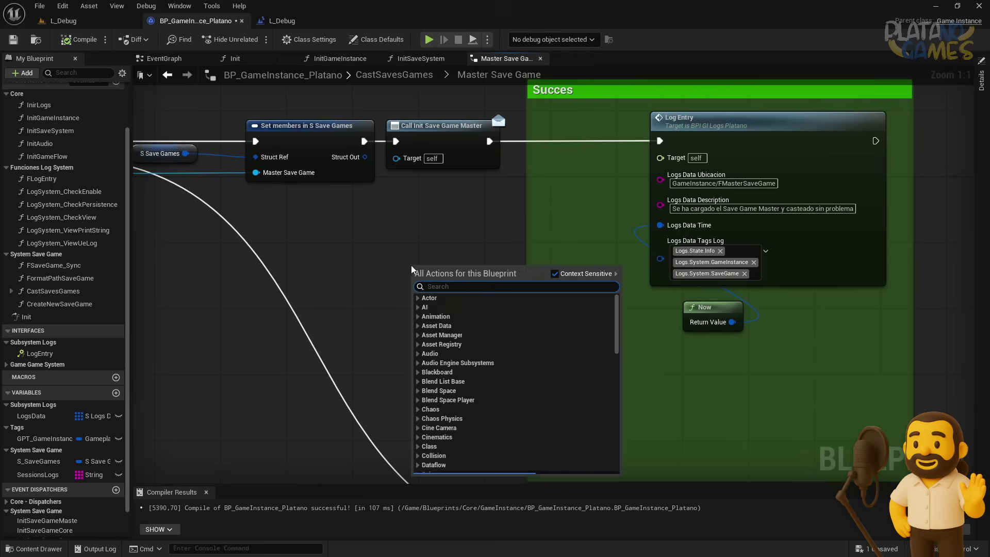
pyautogui.write('master')
pyautogui.press('Escape')
pyautogui.hotkey('ctrl', 'v')
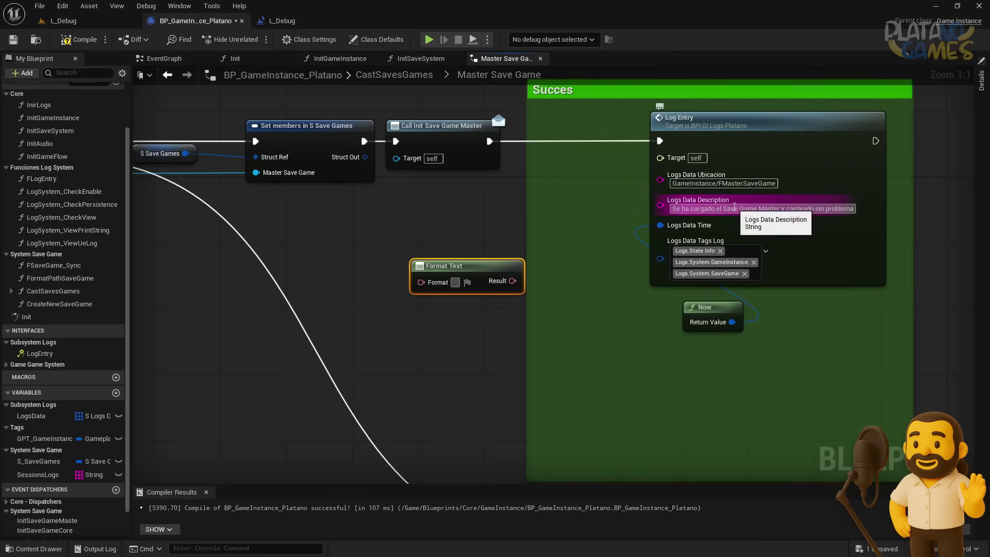
pyautogui.click(748, 208)
pyautogui.click(455, 282)
pyautogui.write('Se ha cargado el Save Game Master y casteado sin problema')
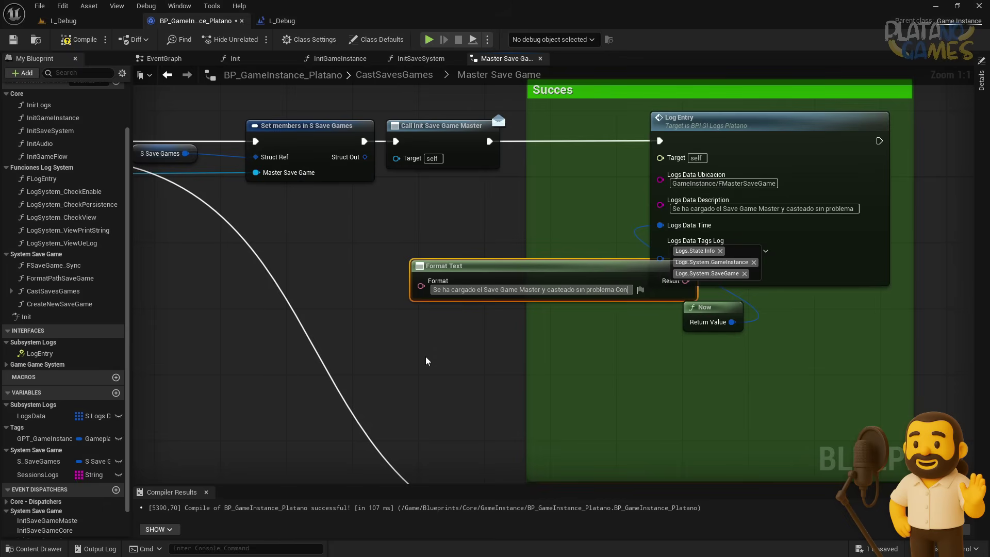
pyautogui.write('ch: {')
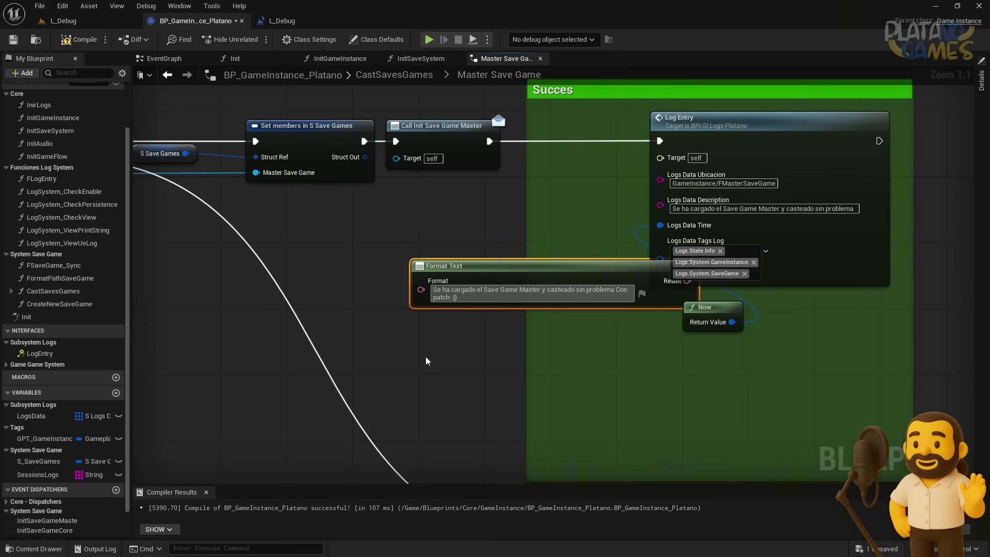
pyautogui.write('a')
pyautogui.press('Return')
pyautogui.moveTo(664, 309)
pyautogui.mouseDown()
pyautogui.moveTo(573, 286)
pyautogui.moveTo(660, 205)
pyautogui.mouseUp()
# - Route Format Text's Result through a reroute point into the Log Entry description
pyautogui.doubleClick(518, 183)
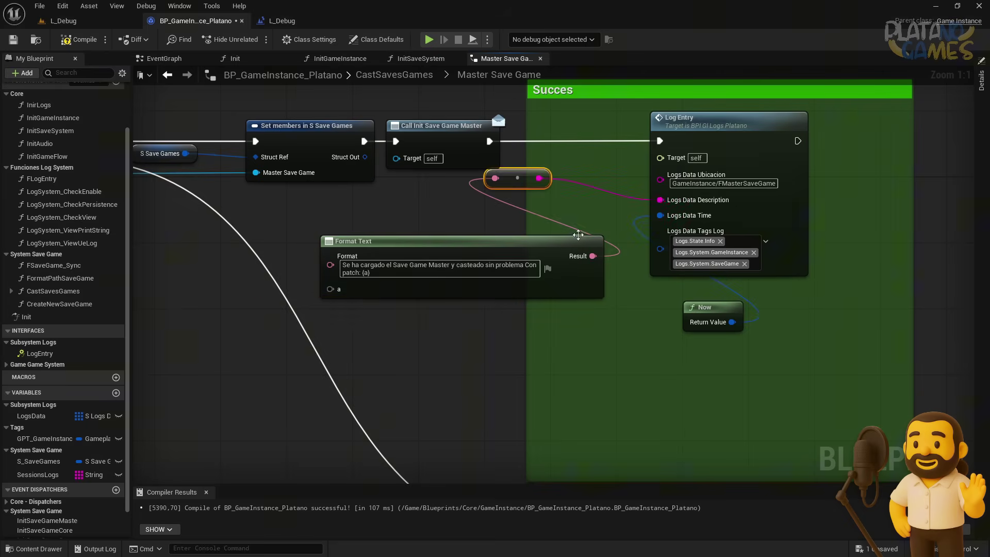
pyautogui.moveTo(518, 183); pyautogui.dragTo(565, 208)
pyautogui.scroll(-4, 281, 288)
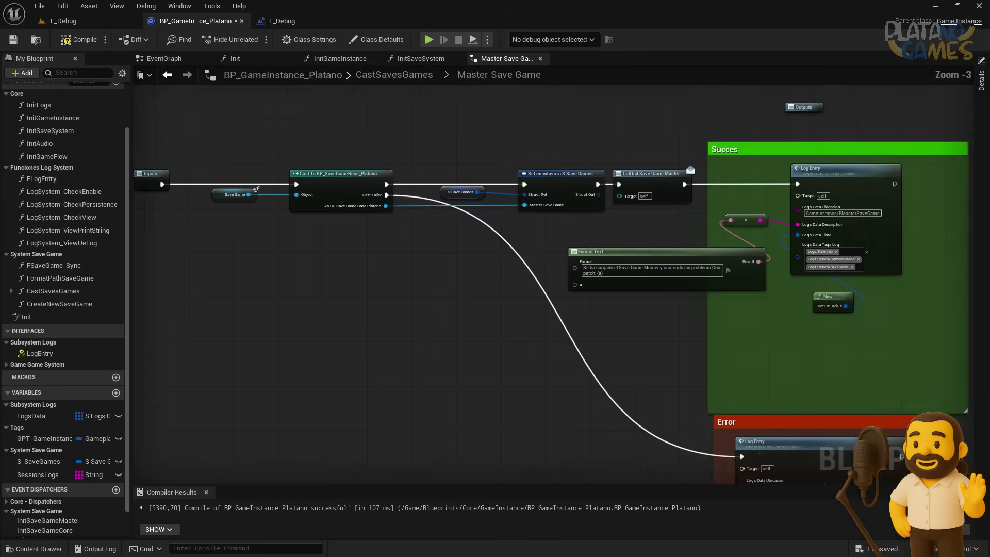
pyautogui.scroll(2, 282, 294)
pyautogui.scroll(2, 57, 330)
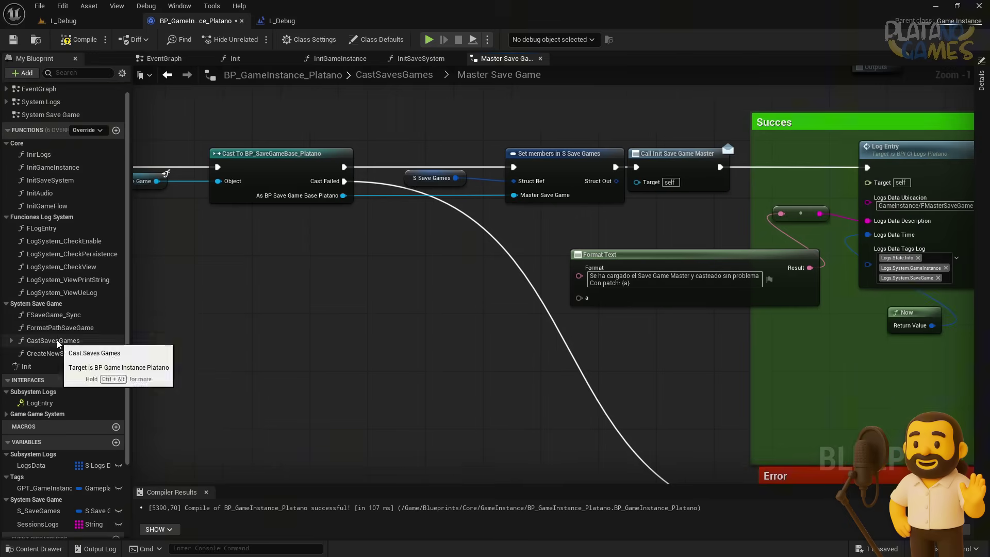
# - Add Format Path Save Game and run it between Call Init and the success Log Entry
pyautogui.moveTo(57, 327); pyautogui.dragTo(388, 270)
pyautogui.moveTo(677, 200); pyautogui.dragTo(630, 212, button='right')
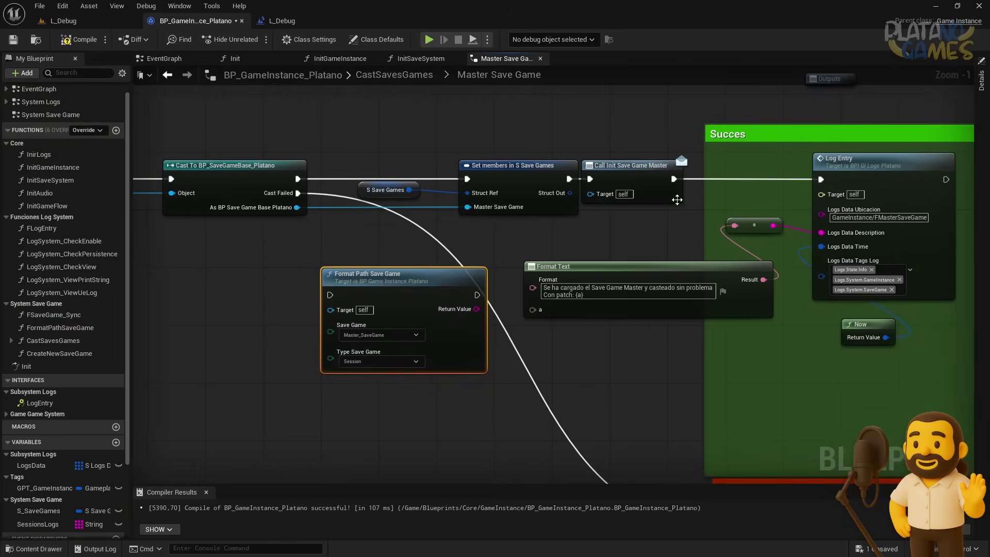
pyautogui.keyDown('ctrl'); pyautogui.moveTo(822, 178); pyautogui.dragTo(330, 295); pyautogui.keyUp('ctrl')
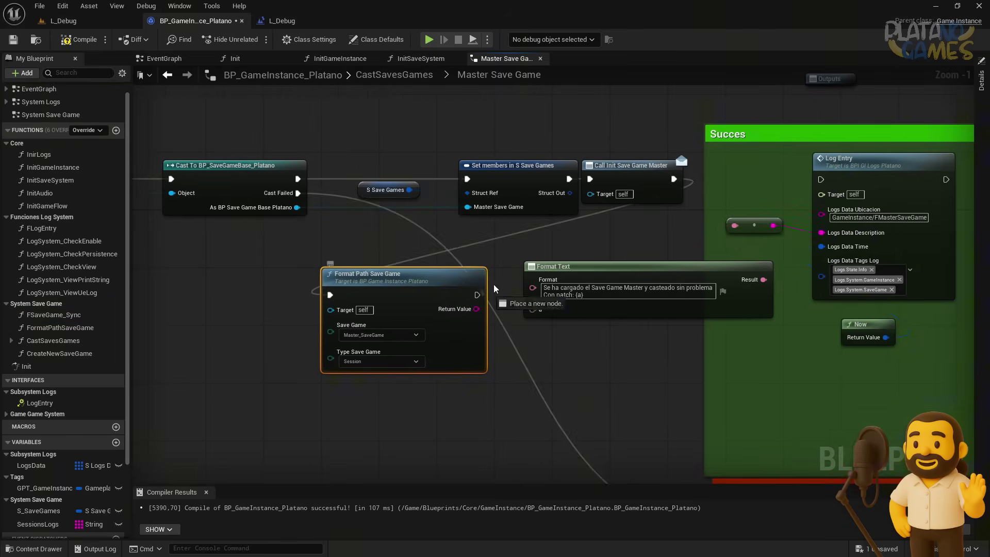
pyautogui.moveTo(477, 295); pyautogui.dragTo(822, 179)
# - Feed Format Path Save Game's Return Value into Format Text's 'a' input
pyautogui.scroll(-1, 515, 274)
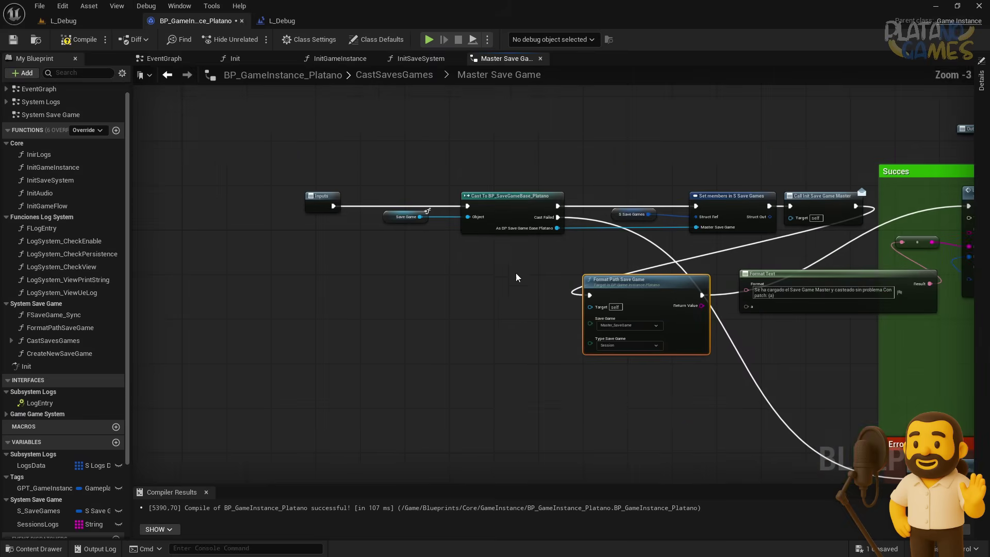
pyautogui.moveTo(516, 273); pyautogui.dragTo(360, 260, button='right')
pyautogui.scroll(2, 580, 314)
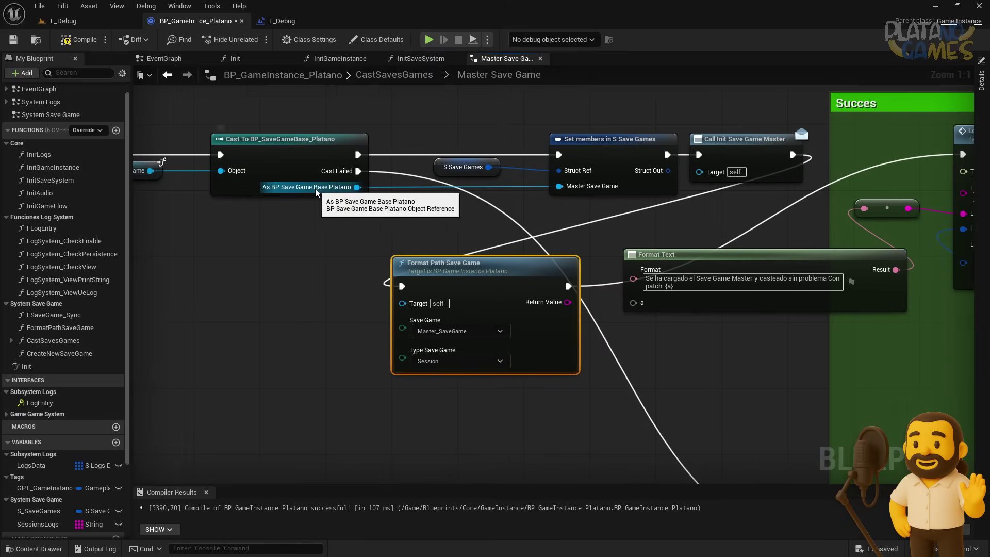
pyautogui.click(459, 331)
pyautogui.click(561, 332)
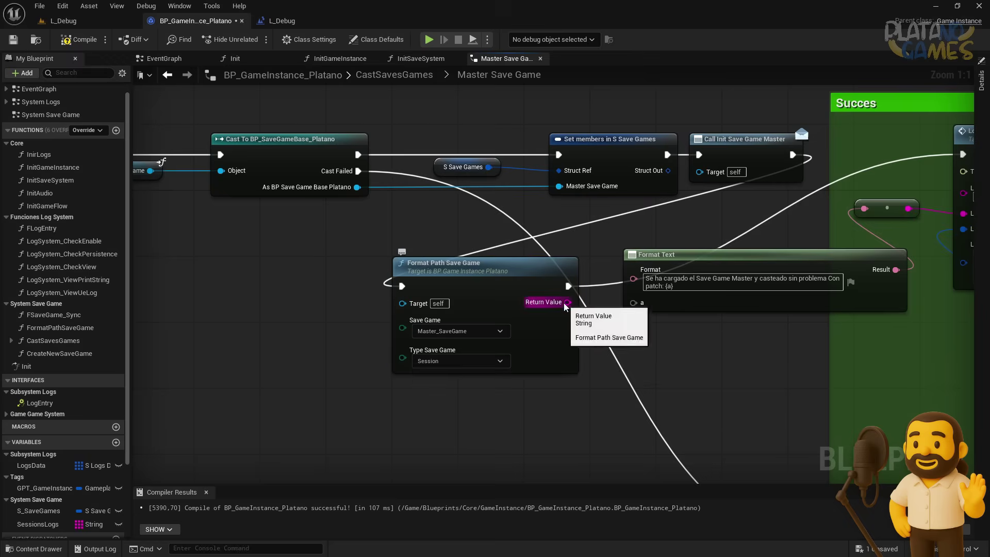
pyautogui.moveTo(567, 302)
pyautogui.mouseDown()
pyautogui.moveTo(641, 326)
pyautogui.moveTo(633, 303)
pyautogui.mouseUp()
pyautogui.scroll(-3, 633, 303)
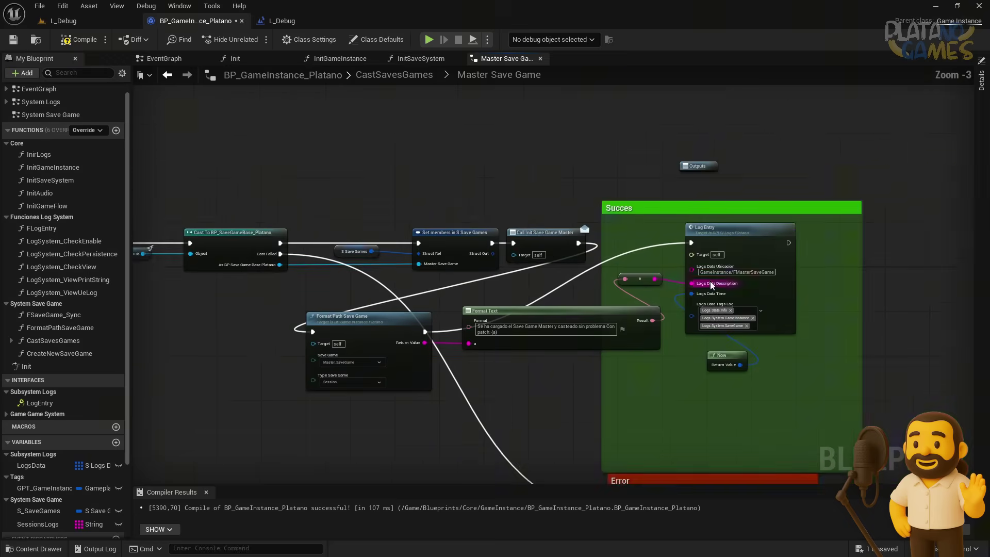
pyautogui.moveTo(633, 303); pyautogui.dragTo(629, 184, button='right')
# - Rearrange the Succes group, Format Text and Format Path Save Game nodes into a tidy line
pyautogui.moveTo(630, 187); pyautogui.dragTo(879, 197)
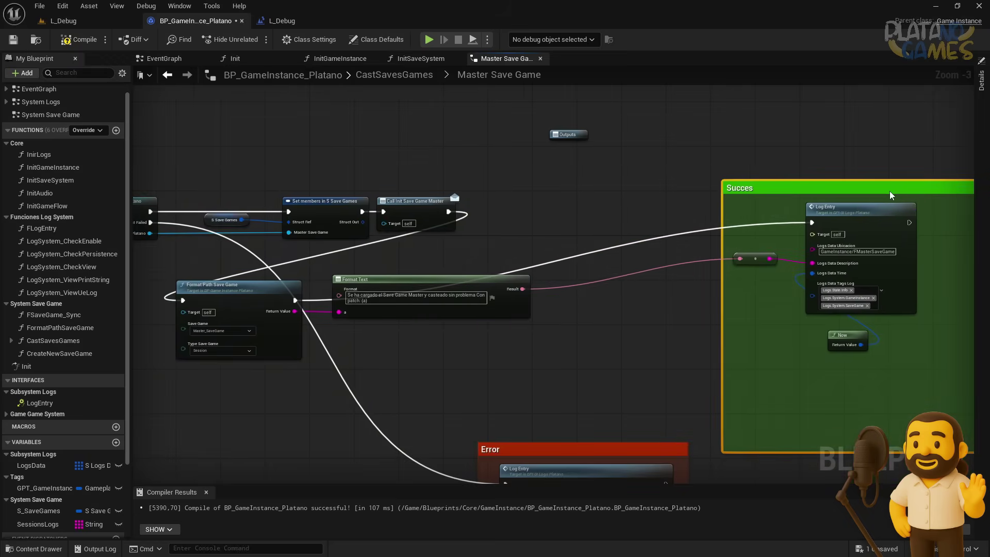
pyautogui.moveTo(455, 281); pyautogui.dragTo(710, 309)
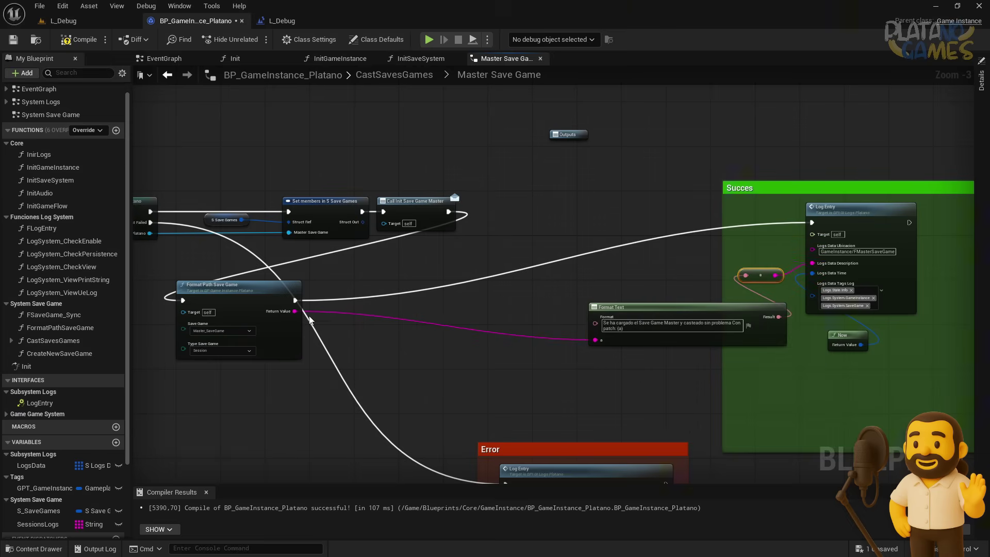
pyautogui.moveTo(234, 297)
pyautogui.mouseDown()
pyautogui.moveTo(618, 197)
pyautogui.moveTo(543, 208)
pyautogui.mouseUp()
pyautogui.moveTo(505, 355); pyautogui.dragTo(444, 351, button='right')
pyautogui.moveTo(579, 361); pyautogui.dragTo(471, 183)
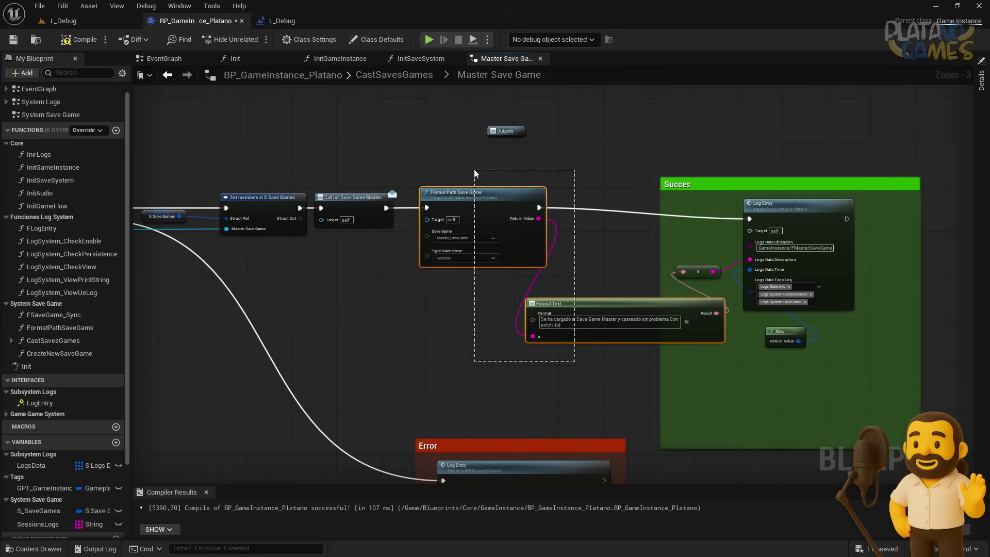
pyautogui.click(471, 183)
pyautogui.scroll(2, 471, 182)
pyautogui.scroll(-3, 512, 268)
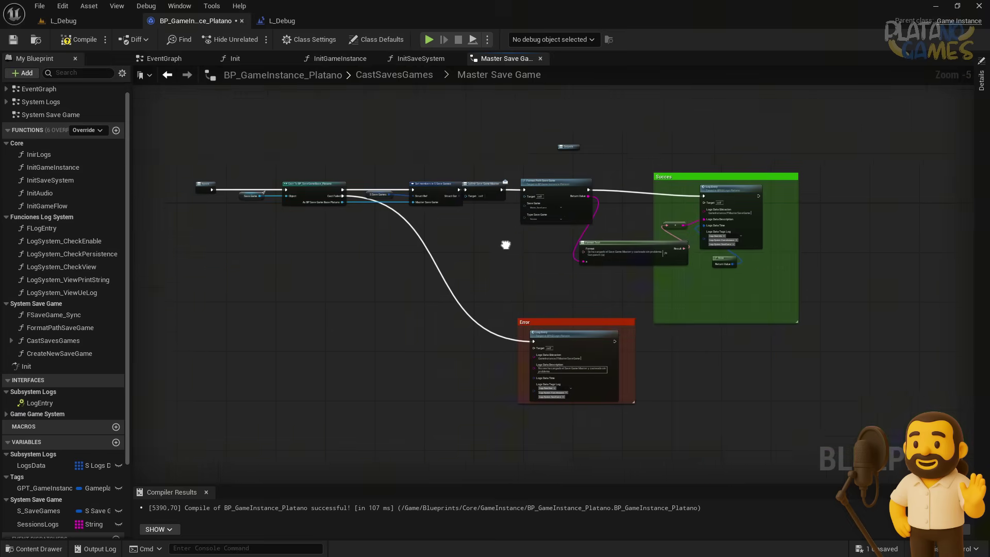
pyautogui.scroll(2, 649, 311)
pyautogui.moveTo(649, 310); pyautogui.dragTo(530, 341, button='right')
pyautogui.moveTo(562, 346); pyautogui.dragTo(483, 175)
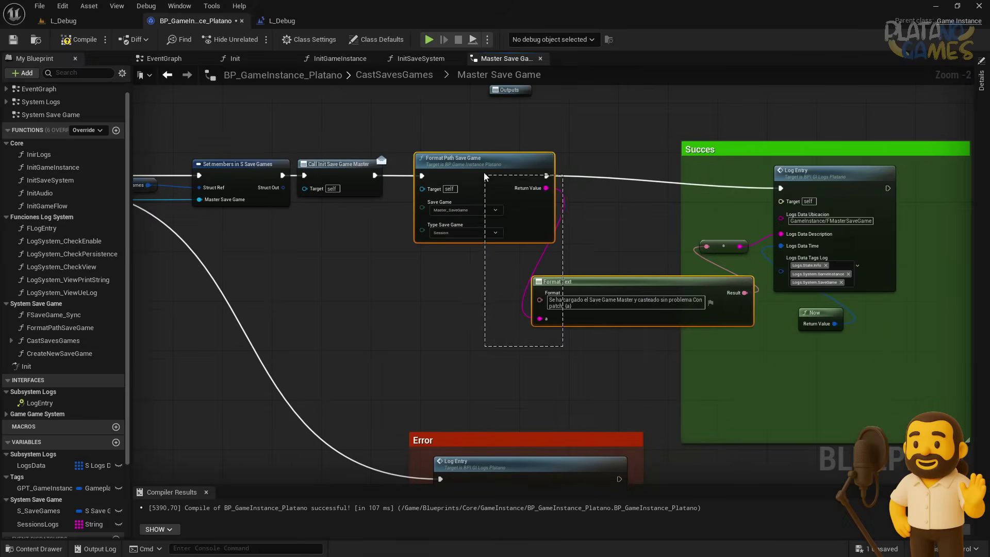
pyautogui.click(636, 142)
pyautogui.moveTo(702, 224); pyautogui.dragTo(635, 233, button='right')
# - Compile and save the blueprint, then open the Core Save Game collapsed graph
pyautogui.click(74, 40)
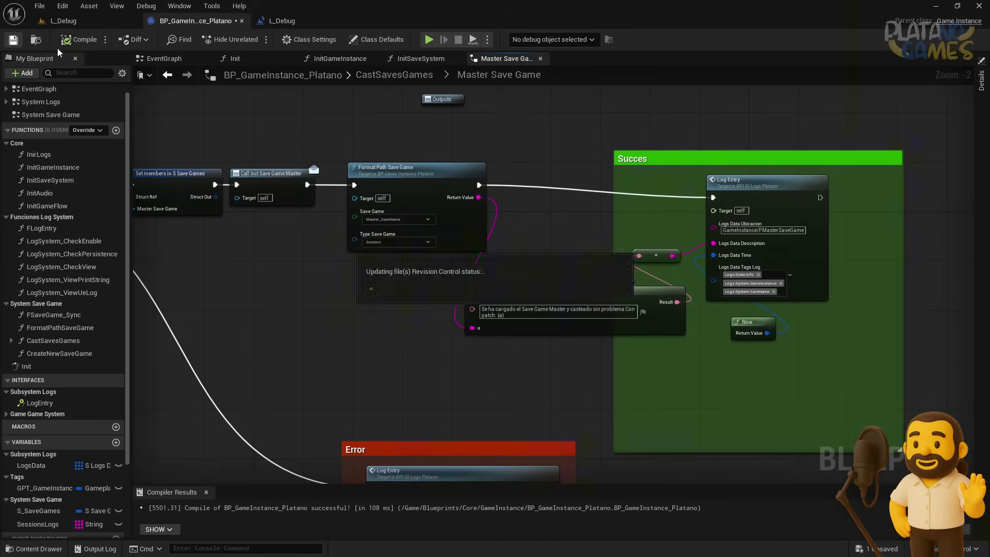
pyautogui.click(167, 75)
pyautogui.doubleClick(739, 246)
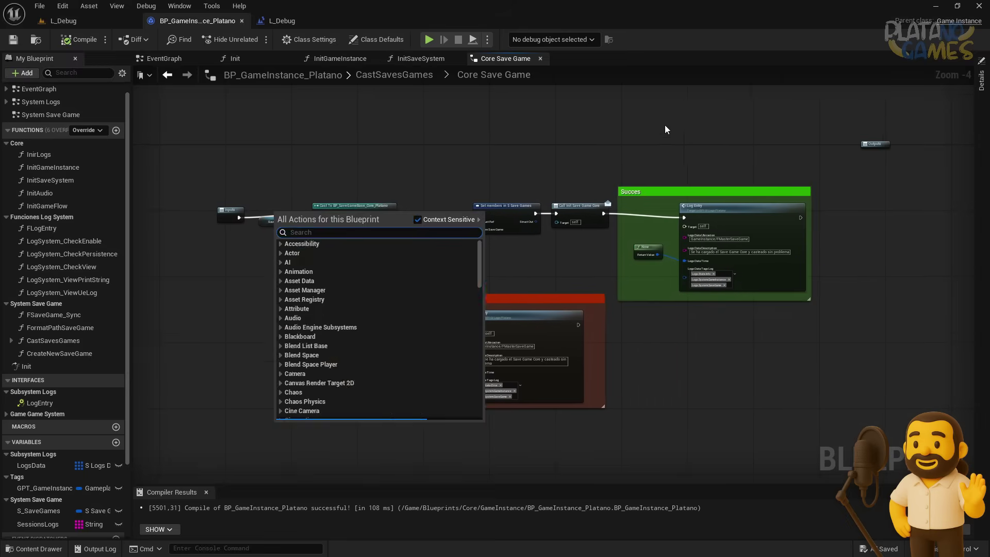
pyautogui.moveTo(664, 125)
pyautogui.mouseDown(button='right')
pyautogui.moveTo(533, 193)
pyautogui.moveTo(833, 222)
pyautogui.mouseUp(button='right')
# - Paste Format Path and Format Text into Core Save Game and wire them before Log Entry
pyautogui.moveTo(571, 359); pyautogui.dragTo(521, 278, button='right')
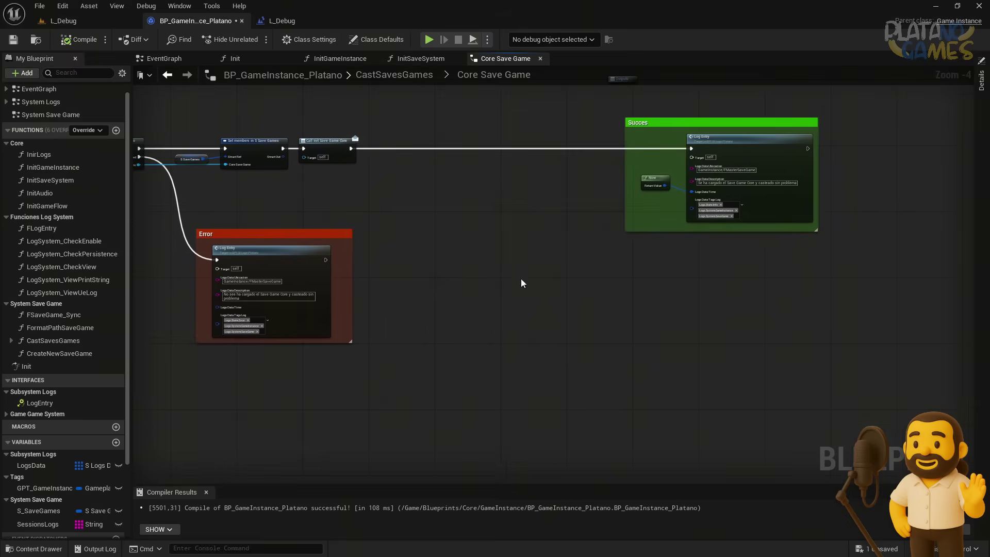
pyautogui.hotkey('ctrl', 'v')
pyautogui.moveTo(508, 291); pyautogui.dragTo(450, 151)
pyautogui.click(354, 133)
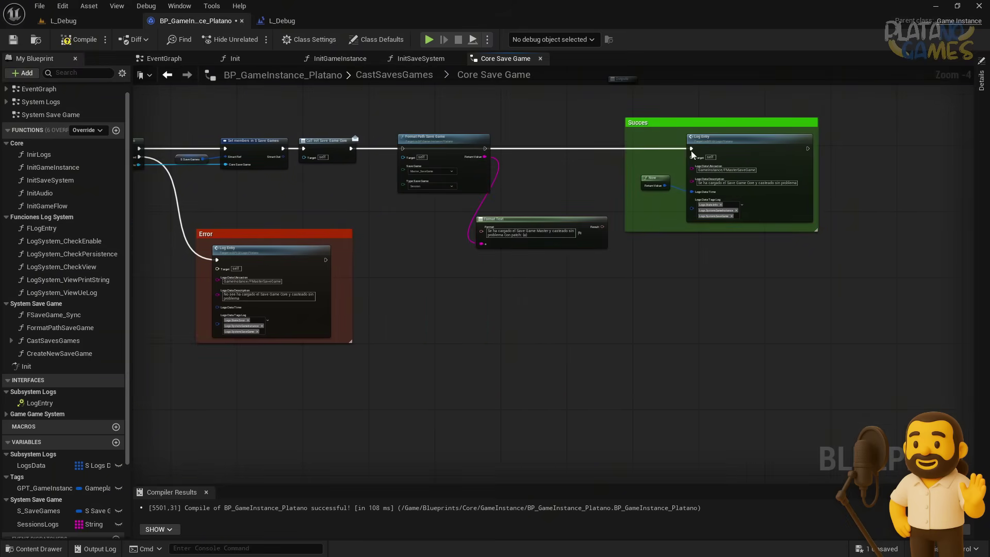
pyautogui.moveTo(351, 149); pyautogui.dragTo(403, 149)
pyautogui.moveTo(484, 149); pyautogui.dragTo(691, 148)
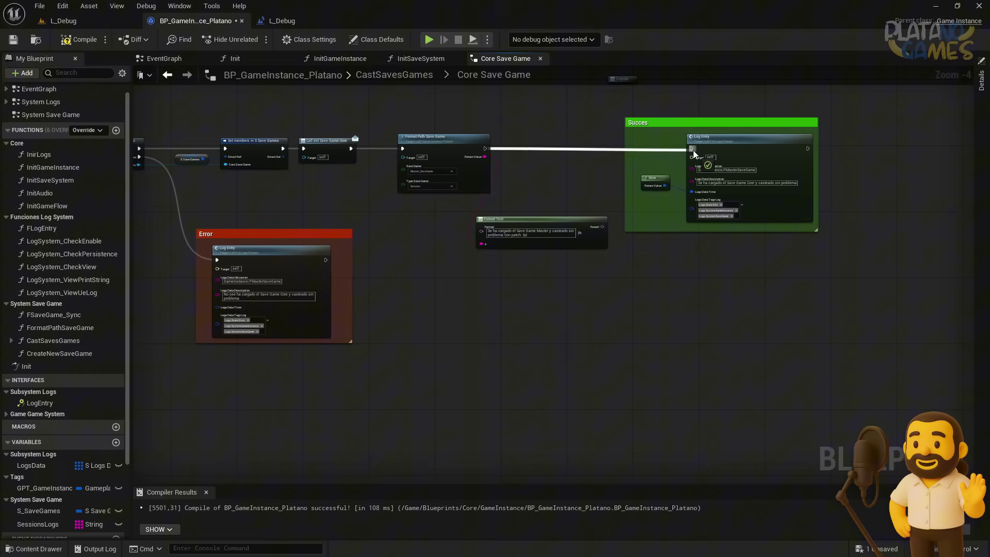
pyautogui.scroll(2, 630, 222)
pyautogui.scroll(1, 607, 298)
pyautogui.moveTo(589, 297); pyautogui.dragTo(726, 216)
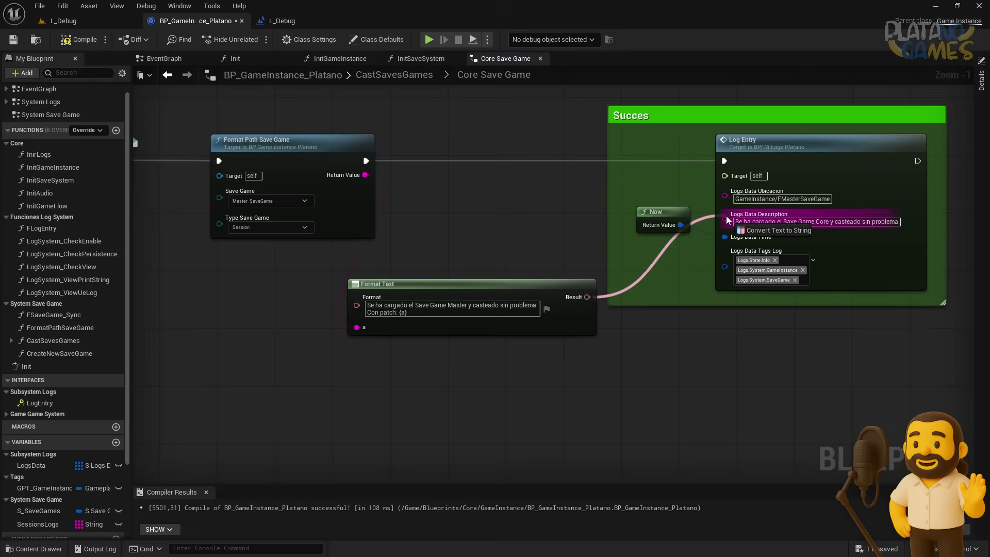
pyautogui.moveTo(387, 236); pyautogui.dragTo(729, 245, button='right')
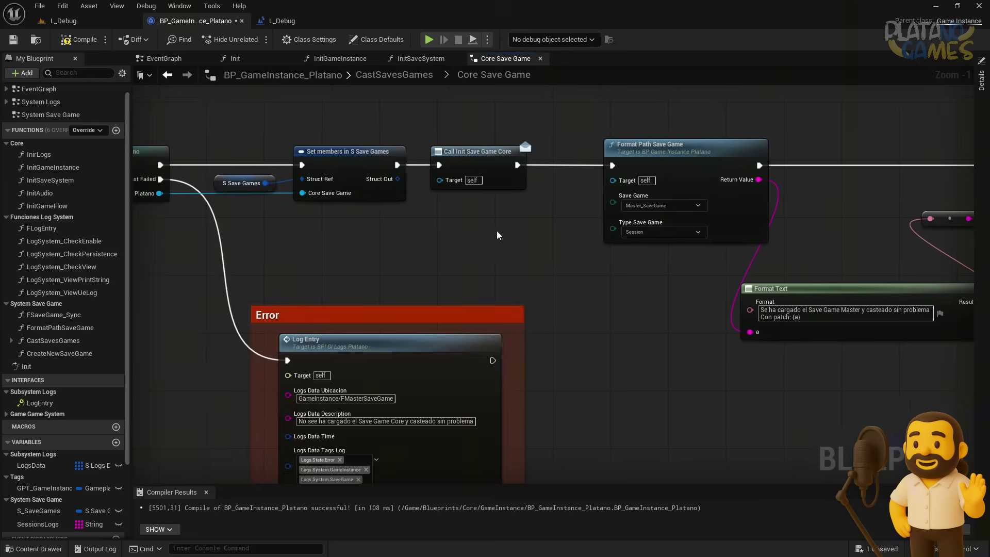
pyautogui.moveTo(496, 231); pyautogui.dragTo(439, 233, button='right')
# - Set Core Save Game's Format Path Save Game to Core_SaveGame with save type Unique
pyautogui.click(534, 211)
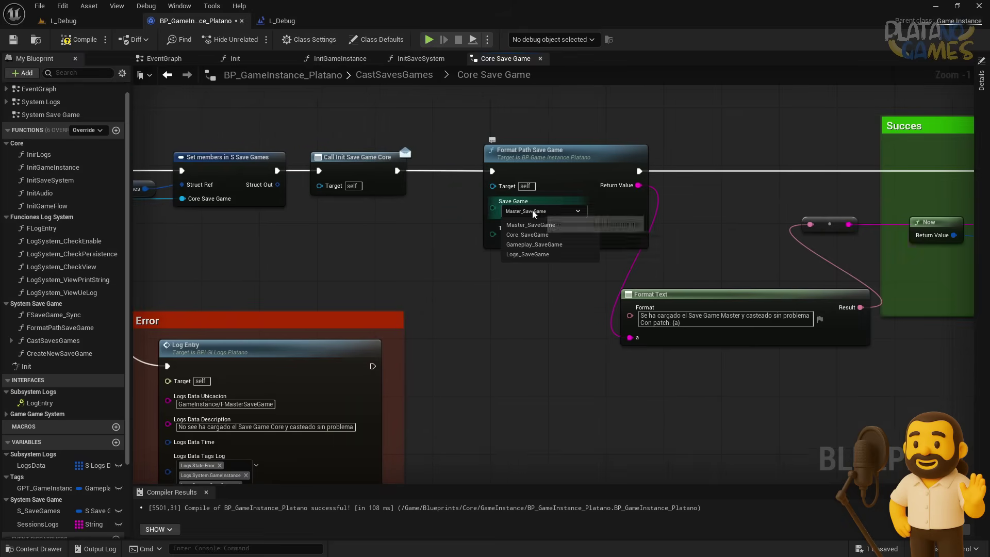
pyautogui.click(548, 234)
pyautogui.moveTo(549, 237); pyautogui.dragTo(429, 238, button='right')
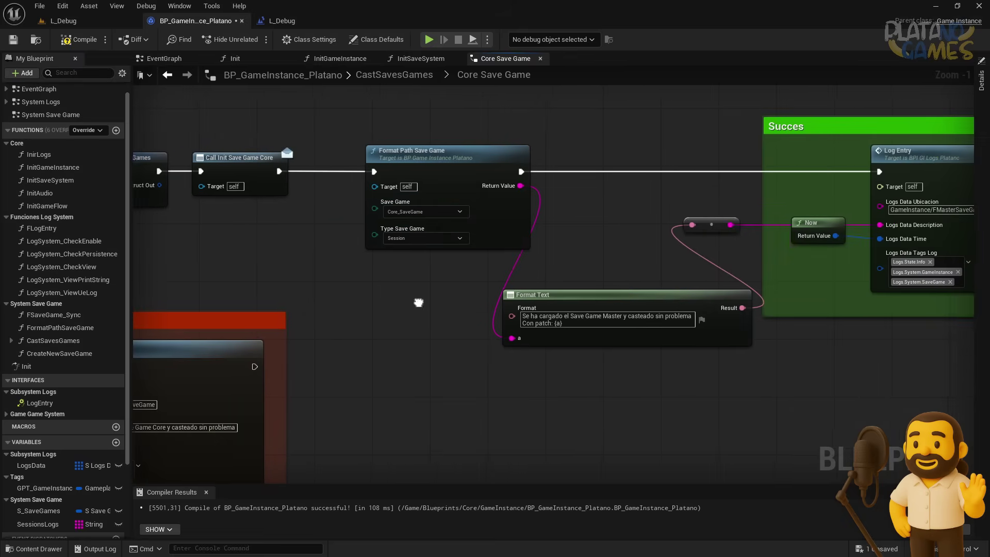
pyautogui.click(167, 75)
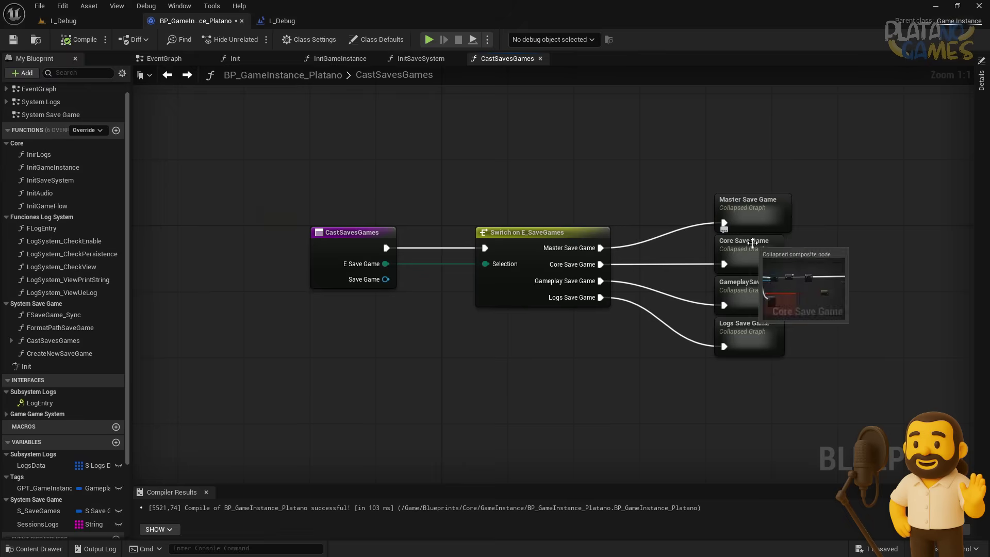
pyautogui.doubleClick(751, 243)
pyautogui.moveTo(703, 303); pyautogui.dragTo(624, 326, button='right')
pyautogui.click(626, 248)
pyautogui.click(619, 270)
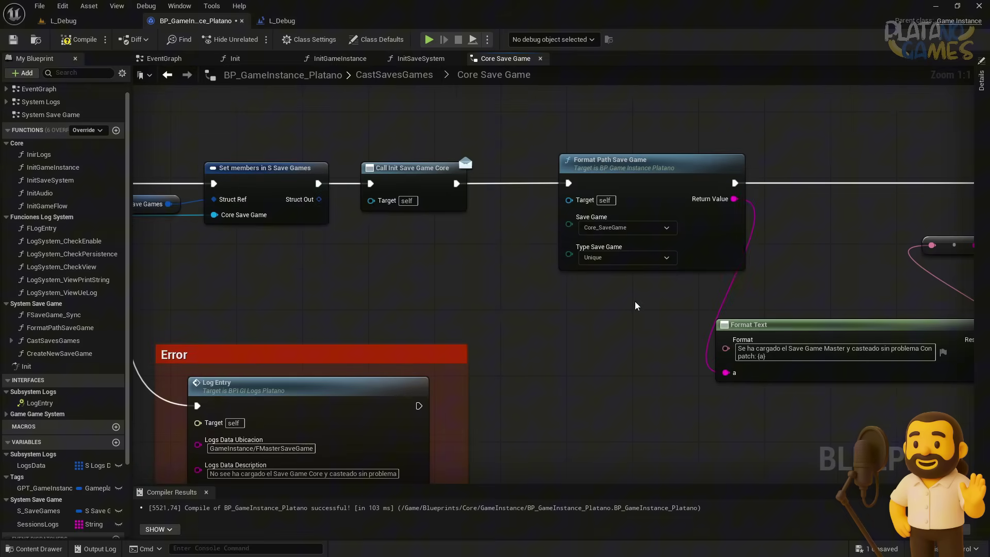
pyautogui.moveTo(619, 270); pyautogui.dragTo(498, 259, button='right')
# - Set Master Save Game's save type to Unique, then compile and save the blueprint
pyautogui.click(394, 75)
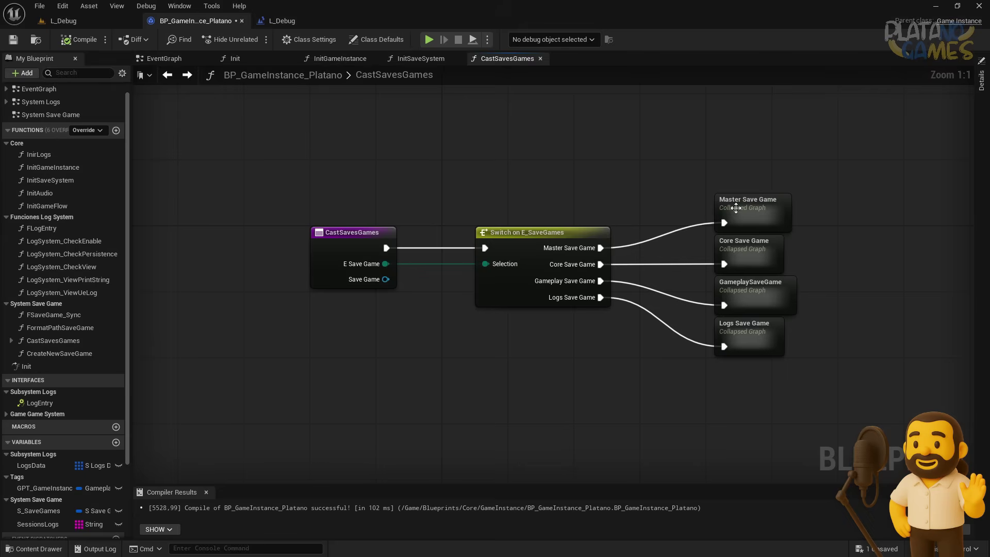
pyautogui.doubleClick(736, 208)
pyautogui.click(585, 196)
pyautogui.click(606, 226)
pyautogui.moveTo(605, 226); pyautogui.dragTo(462, 212, button='right')
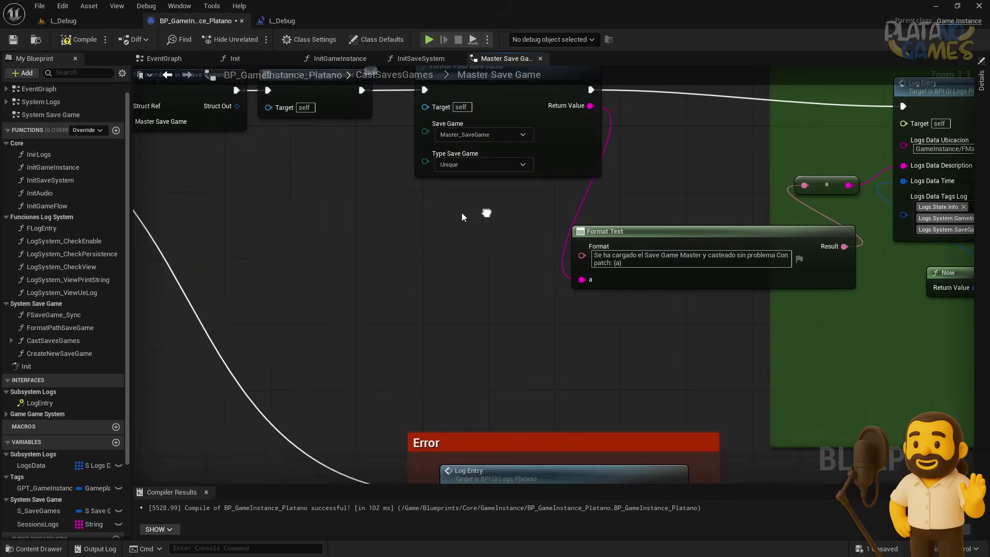
pyautogui.click(77, 39)
pyautogui.click(13, 40)
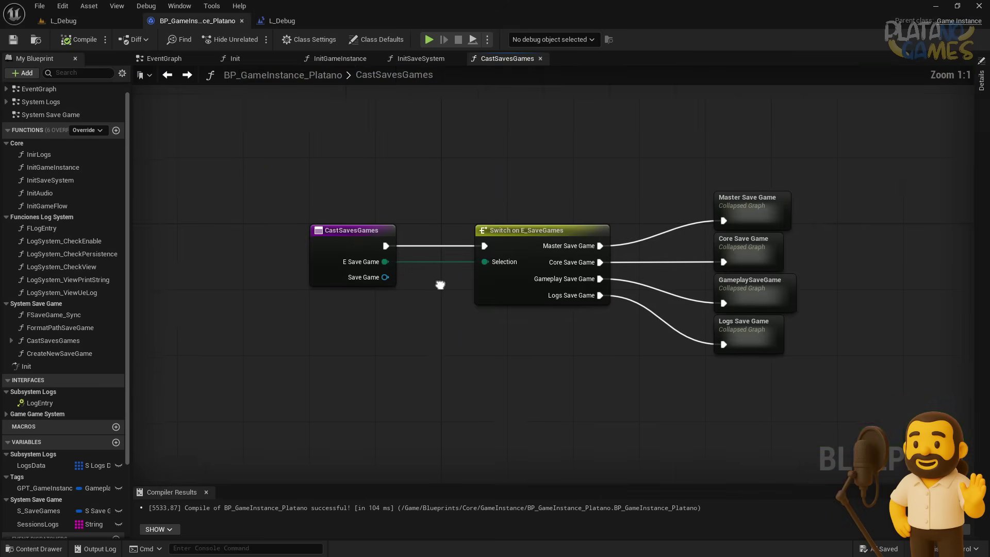
# - In GameplaySaveGame, paste Format Path Save Game and Format Text and chain them before Log Entry
pyautogui.doubleClick(748, 287)
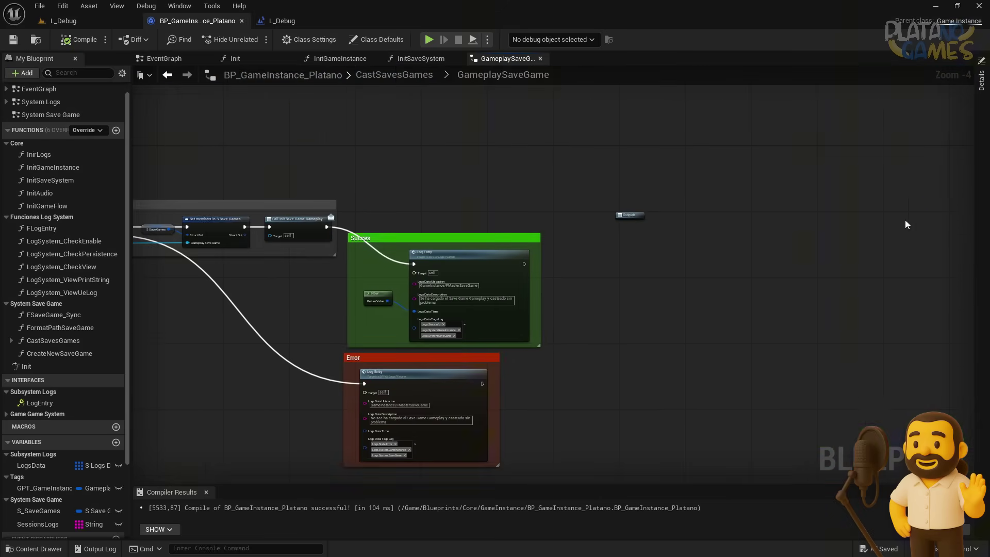
pyautogui.moveTo(503, 238); pyautogui.dragTo(815, 201)
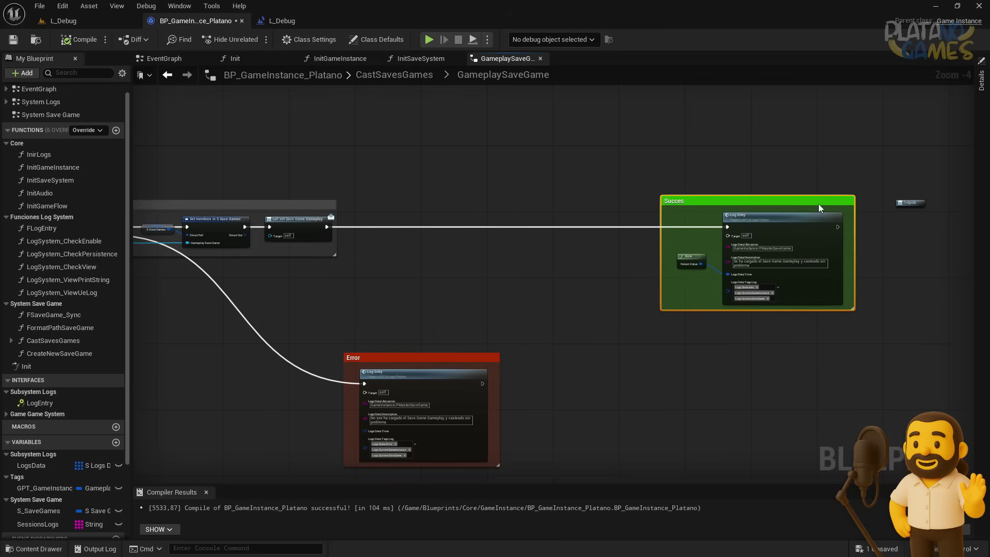
pyautogui.moveTo(394, 64); pyautogui.dragTo(393, 170, button='right')
pyautogui.hotkey('ctrl', 'v')
pyautogui.moveTo(456, 333); pyautogui.dragTo(462, 358)
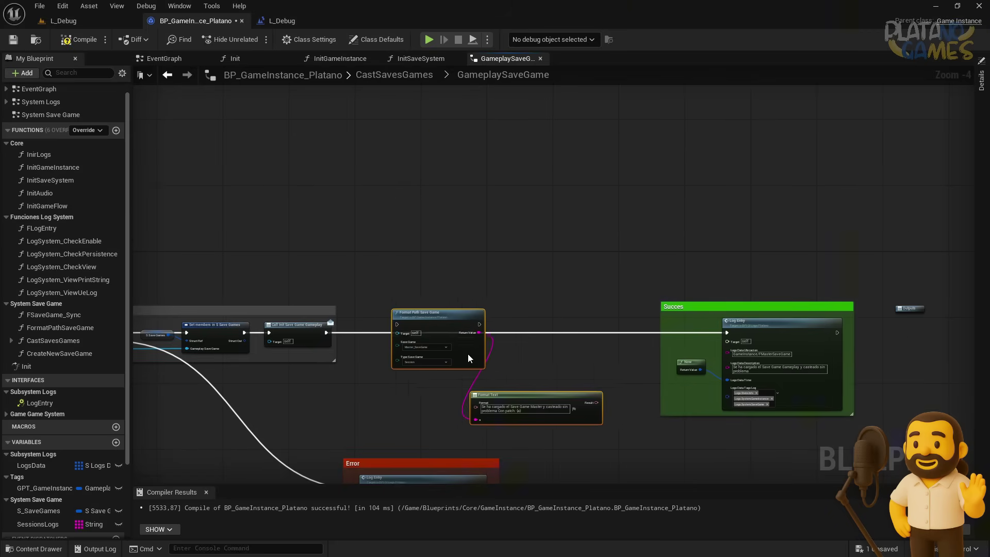
pyautogui.keyDown('ctrl'); pyautogui.moveTo(727, 333); pyautogui.dragTo(388, 332); pyautogui.keyUp('ctrl')
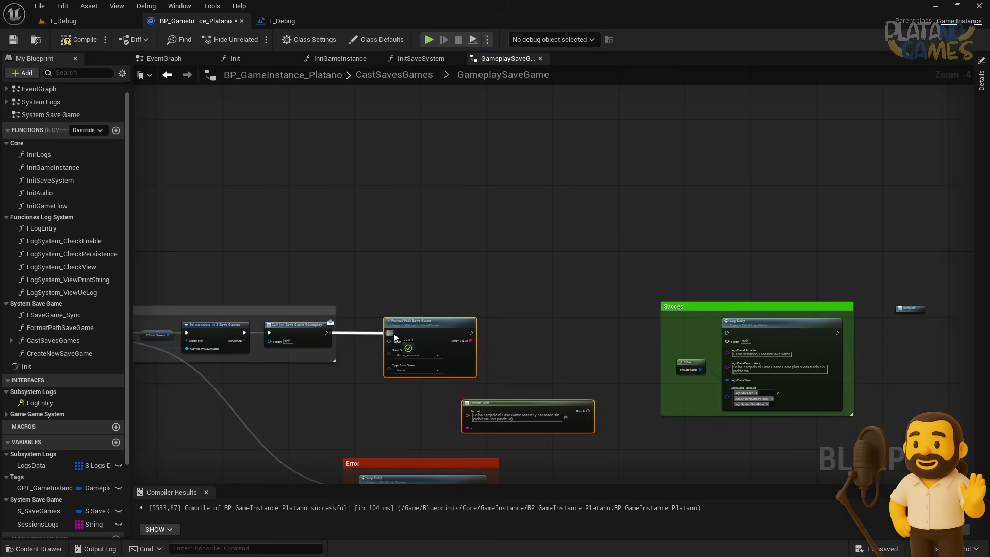
pyautogui.moveTo(471, 333); pyautogui.dragTo(727, 333)
# - Set the pasted Format Path Save Game to Gameplay_SaveGame with save type Unique
pyautogui.scroll(4, 583, 385)
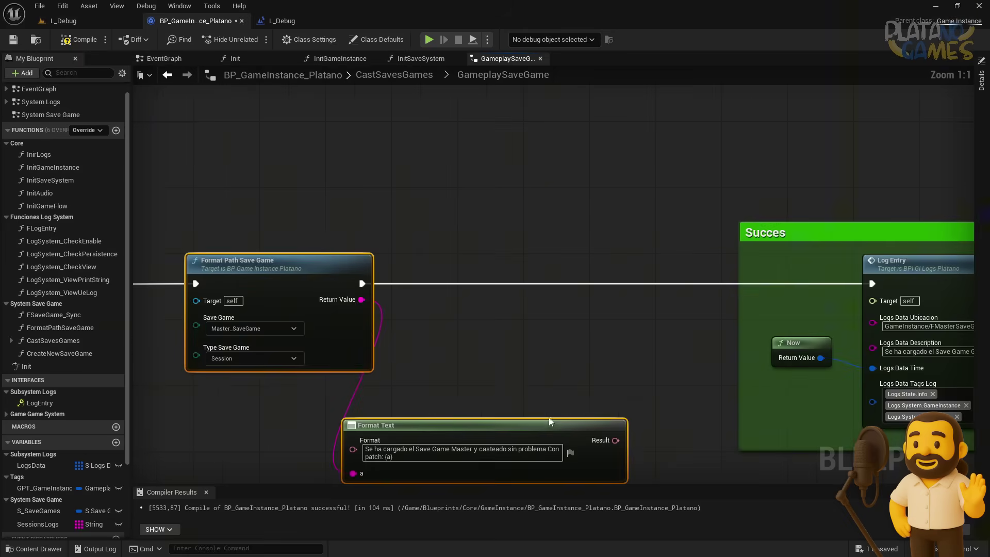
pyautogui.moveTo(548, 416); pyautogui.dragTo(571, 403, button='right')
pyautogui.click(289, 350)
pyautogui.click(261, 377)
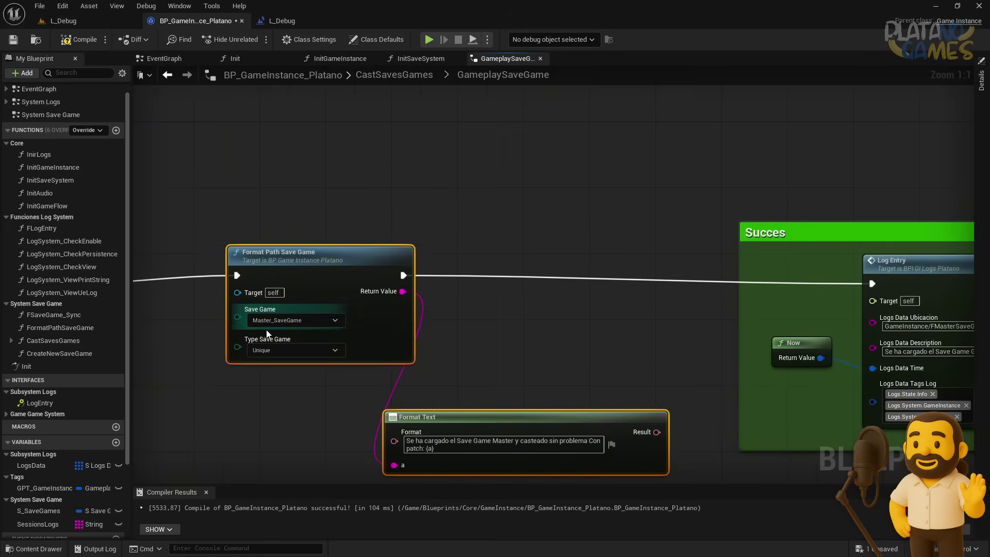
pyautogui.click(277, 320)
pyautogui.click(286, 360)
# - Wire Format Text's Result through a reroute into the Log Entry's Logs Data Description
pyautogui.moveTo(583, 329); pyautogui.dragTo(475, 250, button='right')
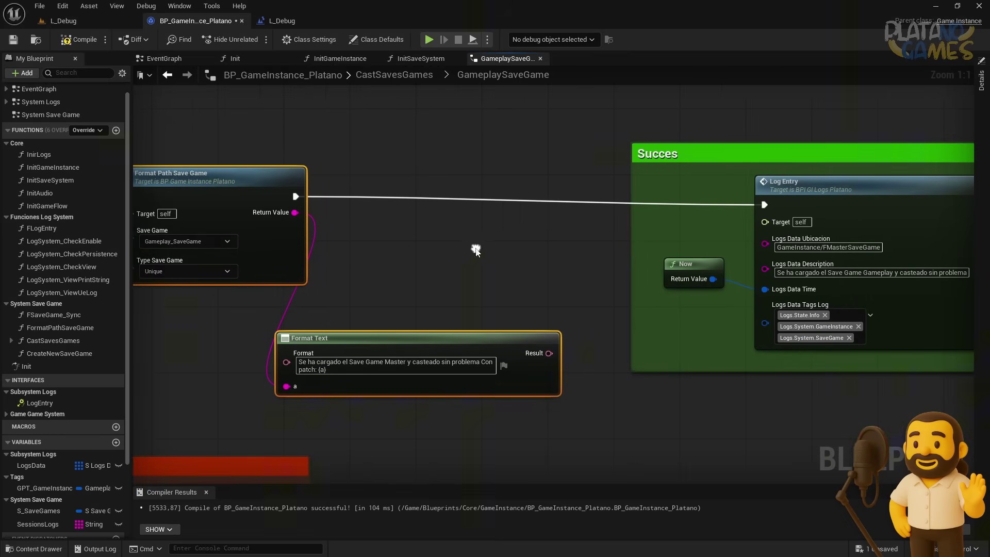
pyautogui.moveTo(549, 353); pyautogui.dragTo(765, 269)
pyautogui.doubleClick(536, 258)
pyautogui.scroll(-1, 361, 232)
pyautogui.moveTo(258, 222); pyautogui.dragTo(456, 235, button='right')
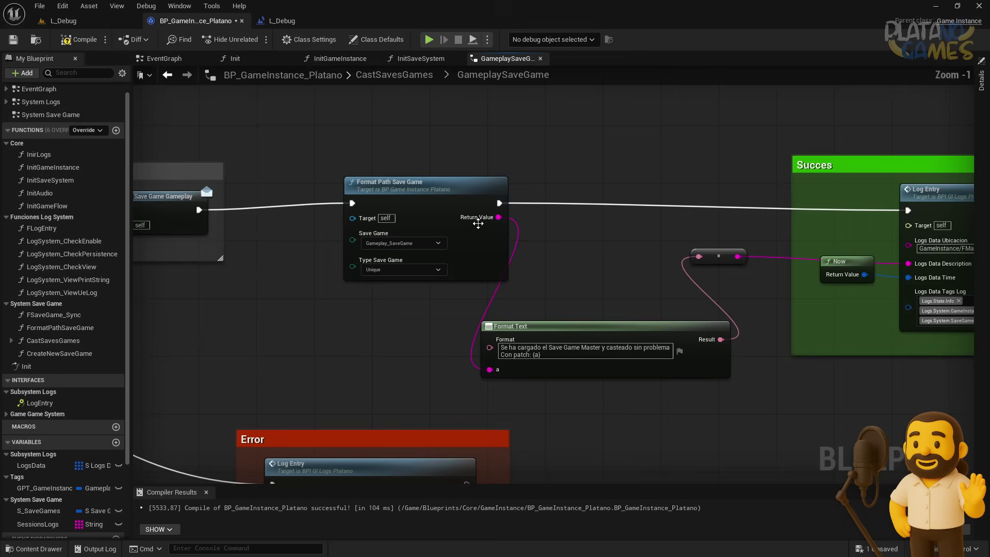
pyautogui.scroll(-2, 541, 259)
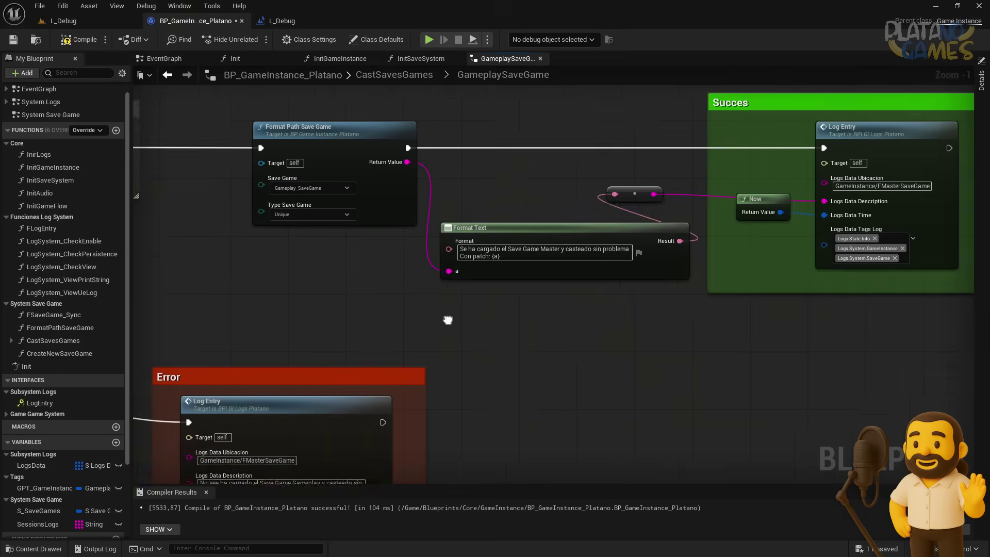
pyautogui.moveTo(449, 321)
pyautogui.mouseDown(button='right')
pyautogui.moveTo(340, 259)
pyautogui.moveTo(330, 266)
pyautogui.mouseUp(button='right')
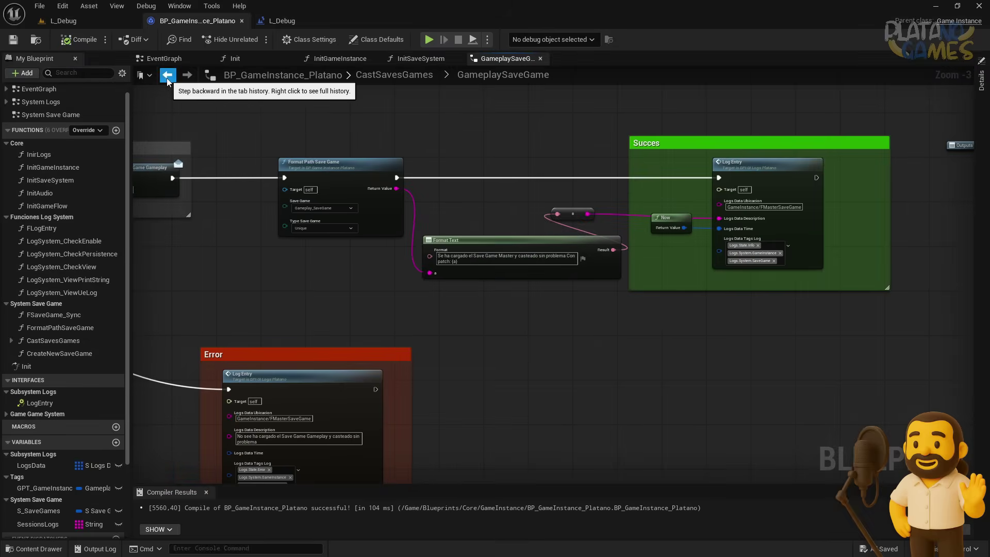
pyautogui.click(167, 76)
# - In Logs Save Game, paste the path-format nodes and wire execution, path and Result via reroute
pyautogui.doubleClick(657, 267)
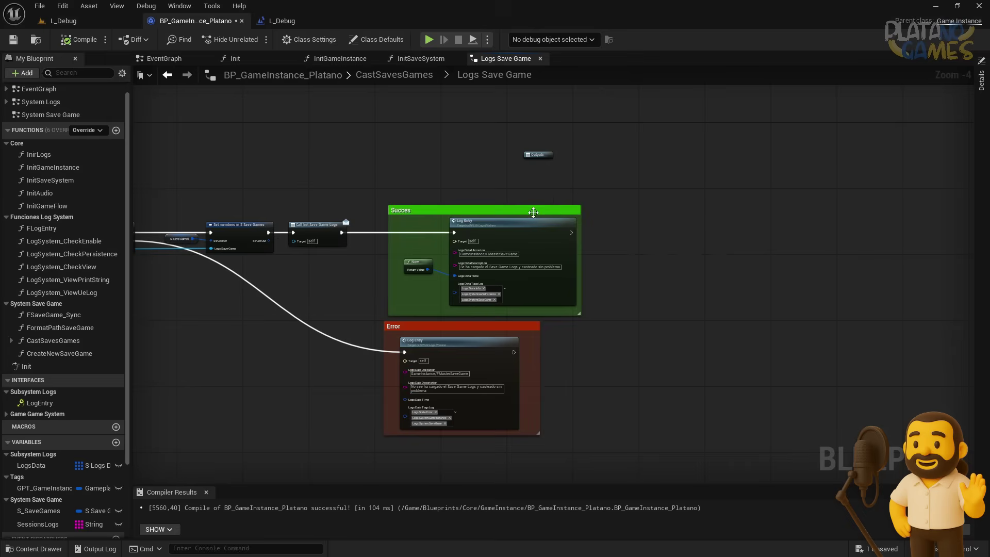
pyautogui.moveTo(435, 268); pyautogui.dragTo(772, 185)
pyautogui.hotkey('ctrl', 'v')
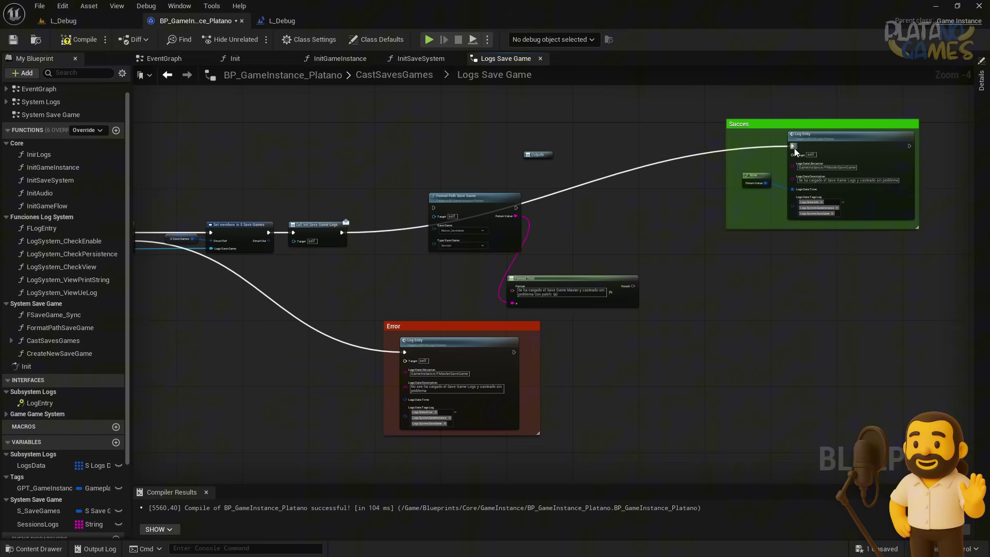
pyautogui.moveTo(793, 146)
pyautogui.keyDown('ctrl'); pyautogui.mouseDown()
pyautogui.moveTo(434, 208)
pyautogui.moveTo(796, 151)
pyautogui.mouseUp(); pyautogui.keyUp('ctrl')
pyautogui.scroll(1, 652, 234)
pyautogui.moveTo(652, 233); pyautogui.dragTo(614, 264, button='right')
pyautogui.moveTo(611, 333); pyautogui.dragTo(806, 185)
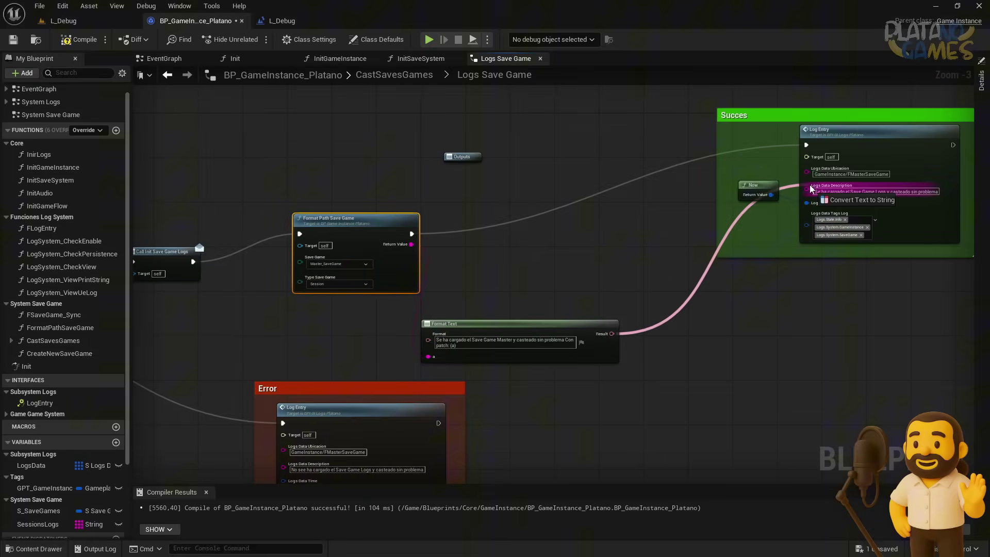
pyautogui.doubleClick(626, 225)
pyautogui.moveTo(411, 244); pyautogui.dragTo(428, 356)
# - Set the pasted Format Path Save Game's save game to Logs_SaveGame
pyautogui.moveTo(481, 290); pyautogui.dragTo(578, 259, button='right')
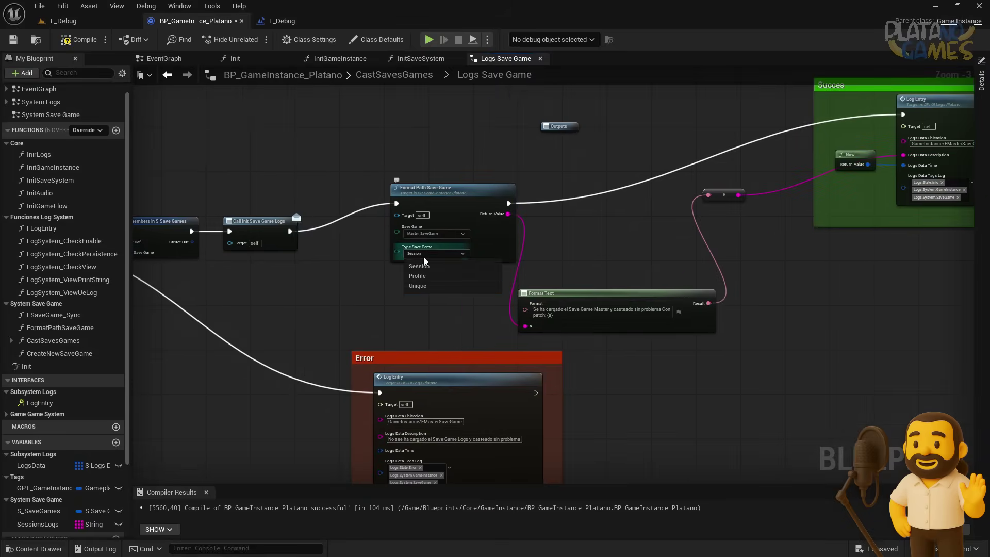
pyautogui.scroll(4, 420, 260)
pyautogui.click(423, 220)
pyautogui.click(426, 264)
# - Move the Succes group lower and reposition the reroute point
pyautogui.moveTo(407, 298); pyautogui.dragTo(270, 317, button='right')
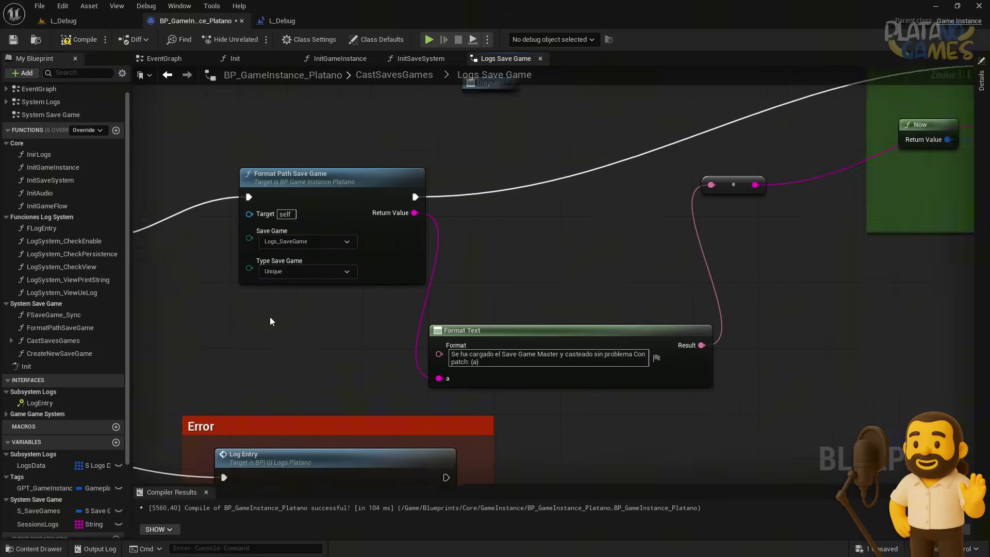
pyautogui.scroll(-2, 270, 317)
pyautogui.moveTo(812, 253); pyautogui.dragTo(636, 283, button='right')
pyautogui.moveTo(790, 318); pyautogui.dragTo(539, 91)
pyautogui.moveTo(688, 157); pyautogui.dragTo(695, 256)
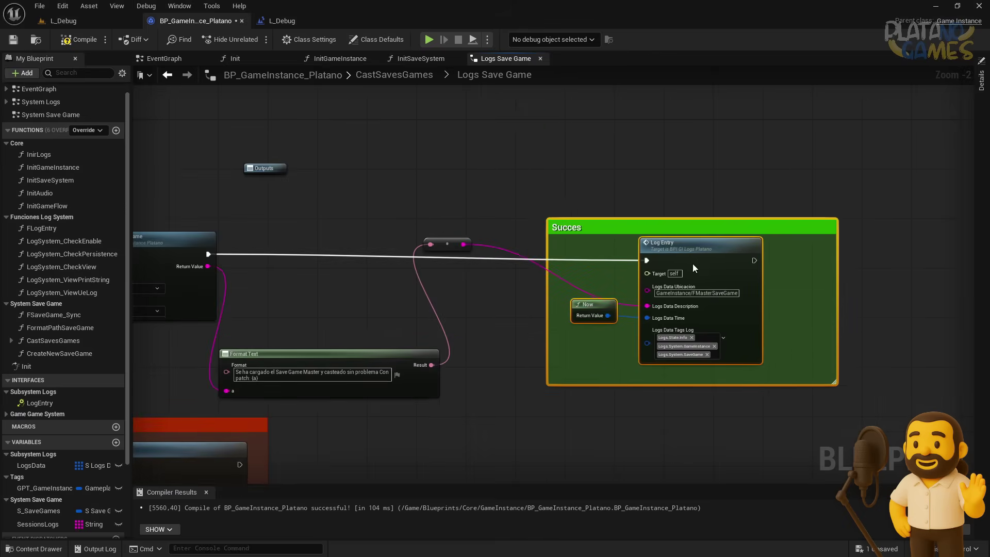
pyautogui.moveTo(695, 256); pyautogui.dragTo(680, 183, button='right')
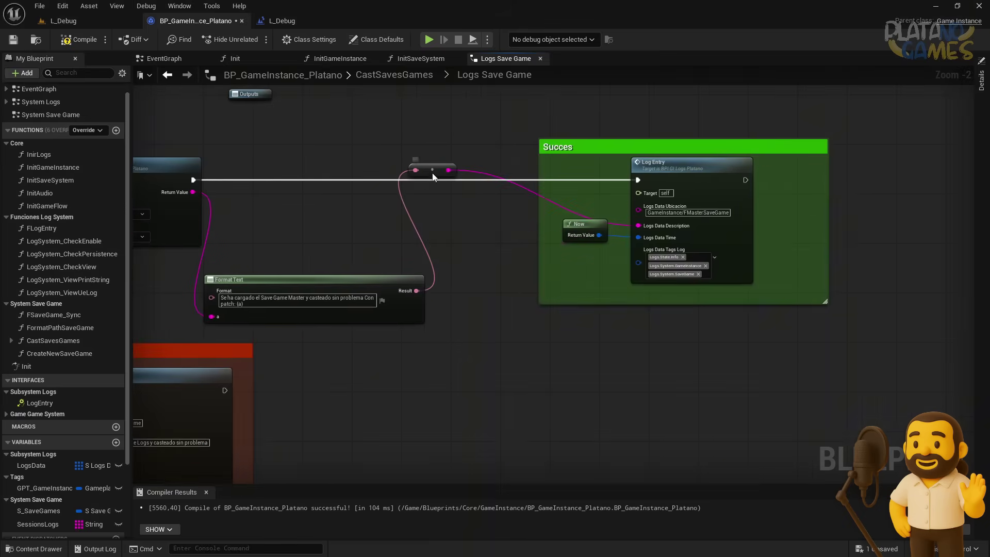
pyautogui.moveTo(432, 170); pyautogui.dragTo(481, 256)
# - Open the InitSaveSystem graph via Init and InitGameInstance and select its Load Game nodes
pyautogui.click(235, 57)
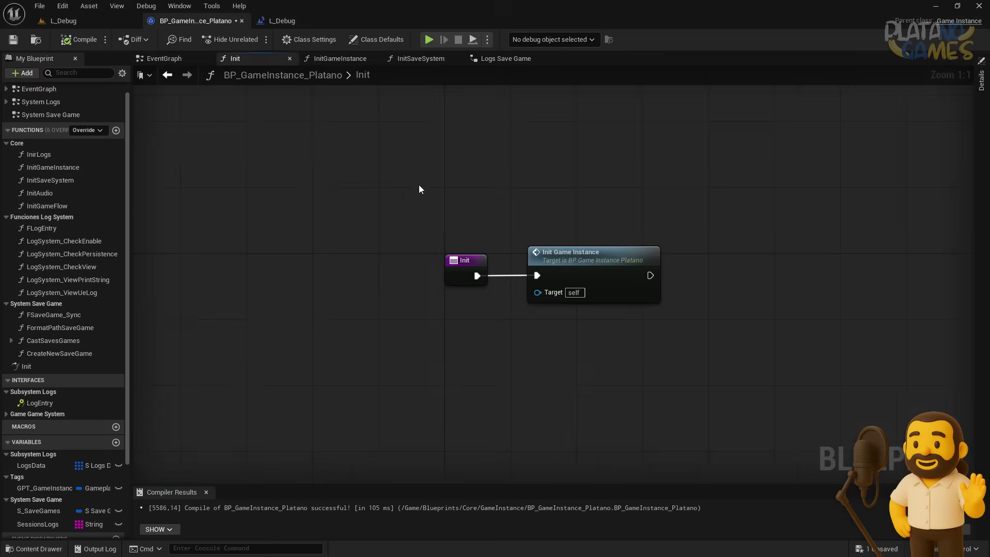
pyautogui.doubleClick(567, 246)
pyautogui.doubleClick(543, 249)
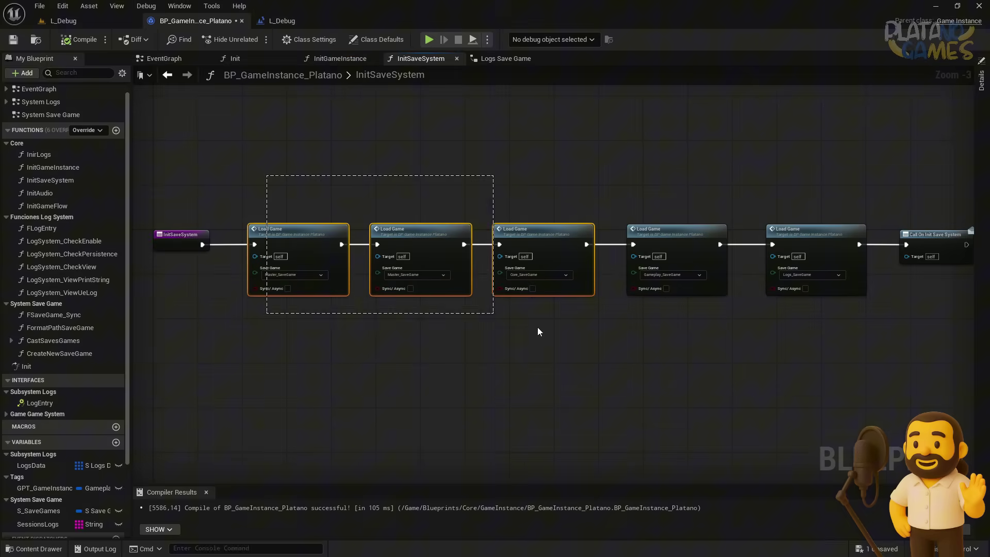
pyautogui.moveTo(265, 172); pyautogui.dragTo(964, 394)
pyautogui.moveTo(625, 380); pyautogui.dragTo(597, 378, button='right')
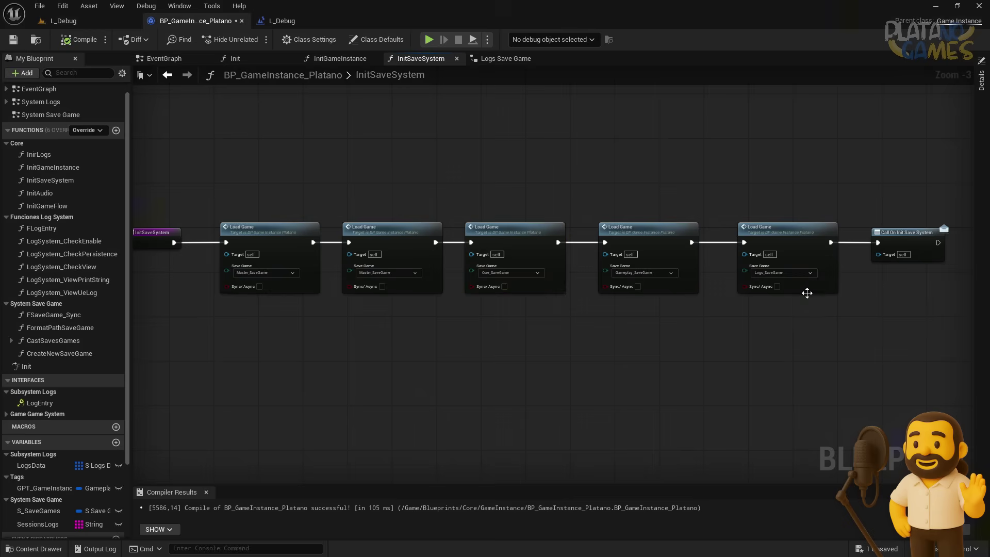
# - Tick Sync/Async on the Logs_SaveGame Load Game node and compile the blueprint
pyautogui.moveTo(807, 293); pyautogui.dragTo(804, 291)
pyautogui.scroll(3, 252, 313)
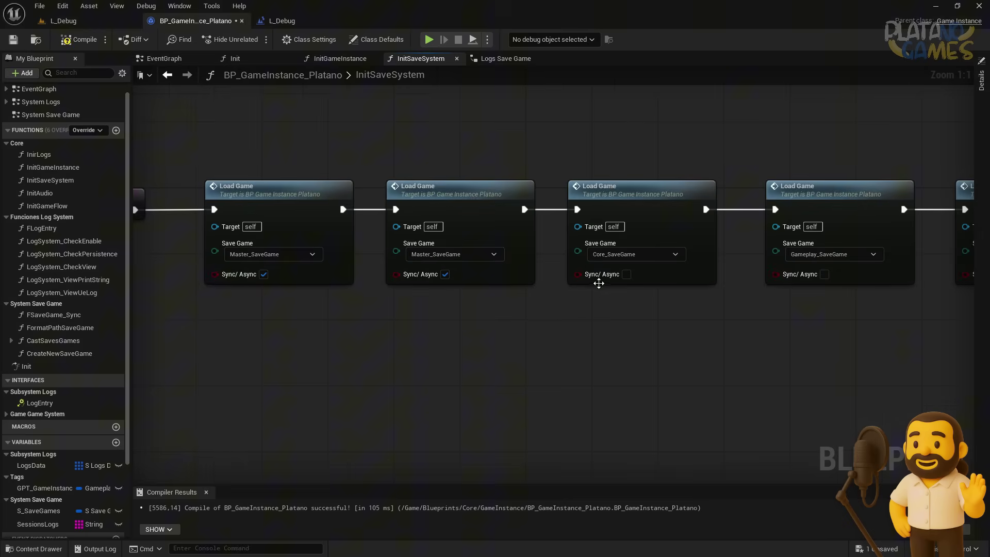
pyautogui.moveTo(685, 326); pyautogui.dragTo(577, 293, button='right')
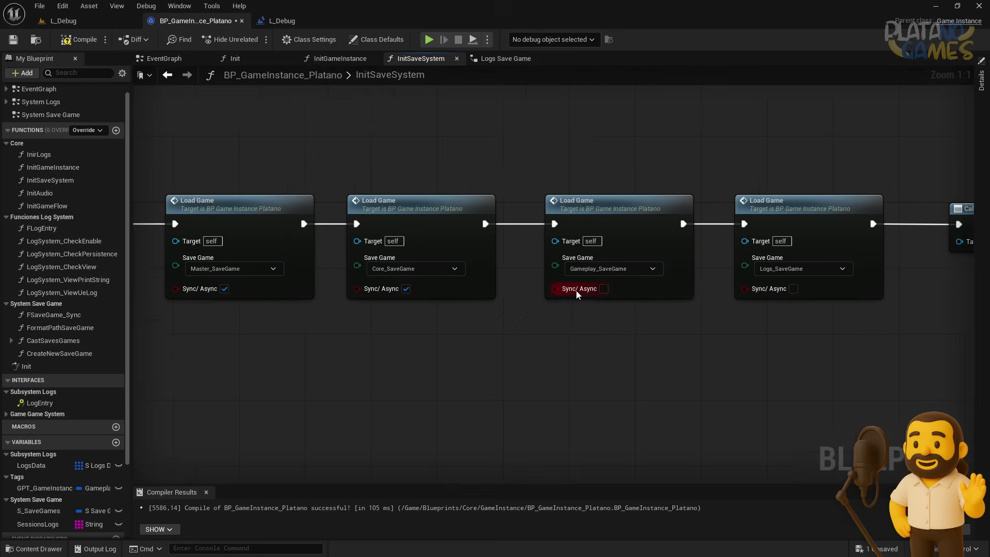
pyautogui.click(794, 289)
pyautogui.scroll(-3, 800, 288)
pyautogui.click(77, 39)
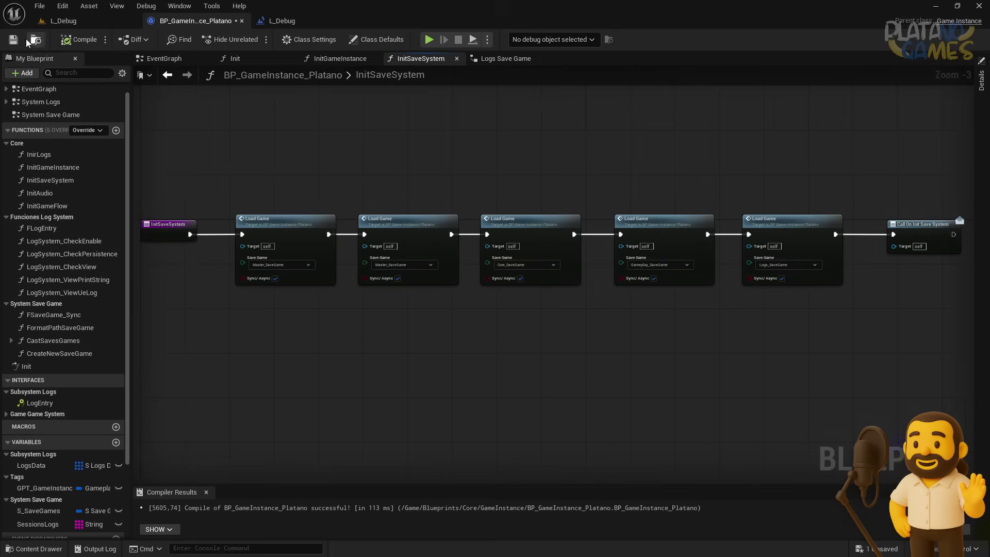
# - Run a quick play-in-editor test, stop it, and view the class defaults and Load Game nodes
pyautogui.click(428, 39)
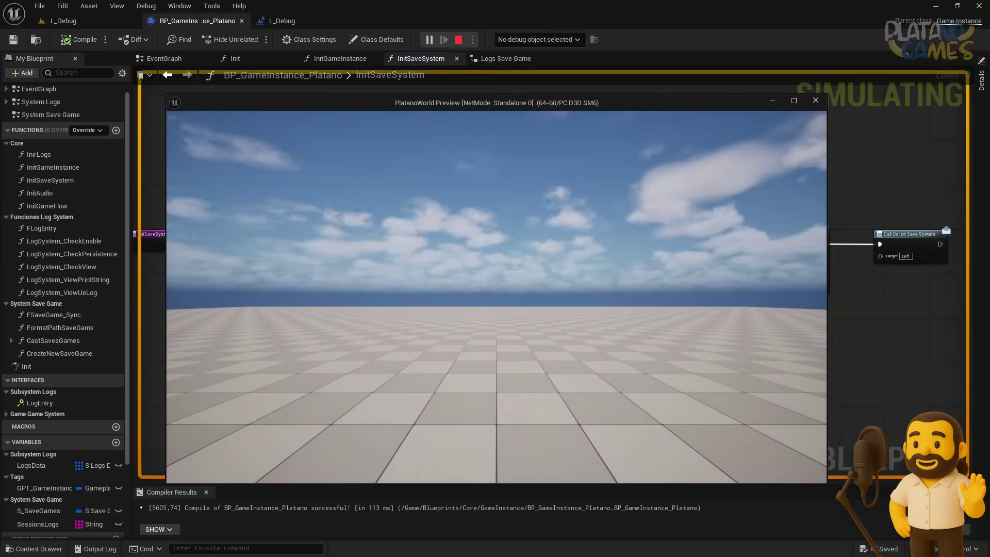
pyautogui.press('Escape')
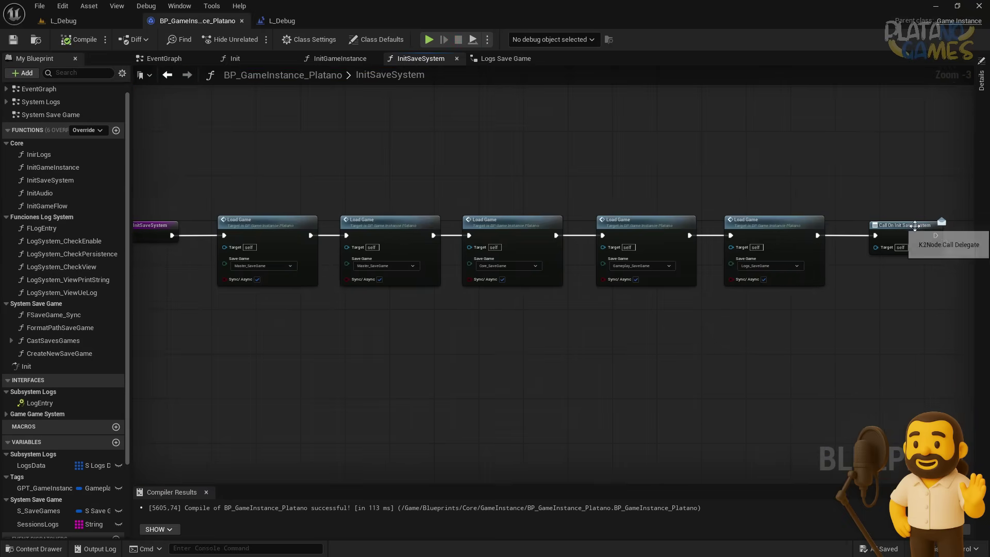
pyautogui.click(827, 326)
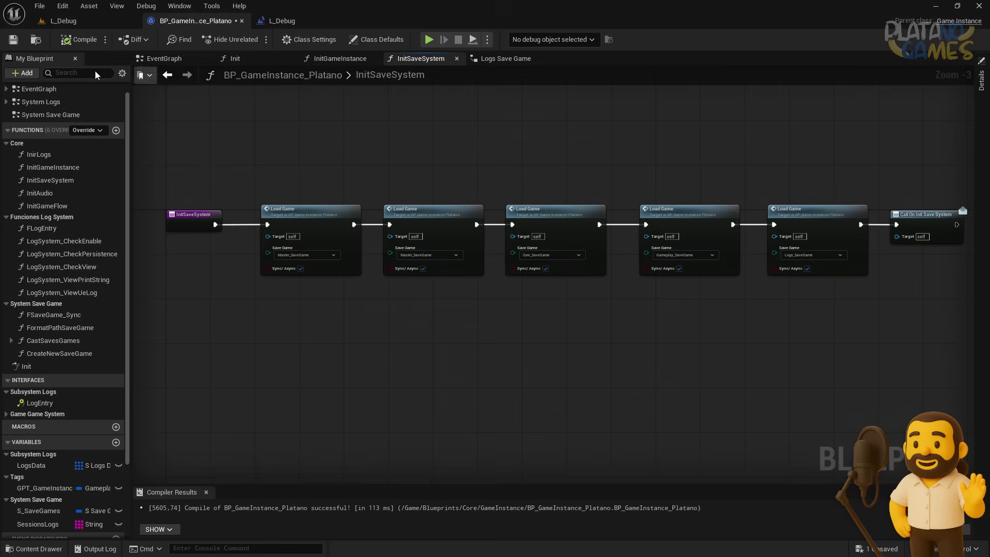
pyautogui.click(379, 39)
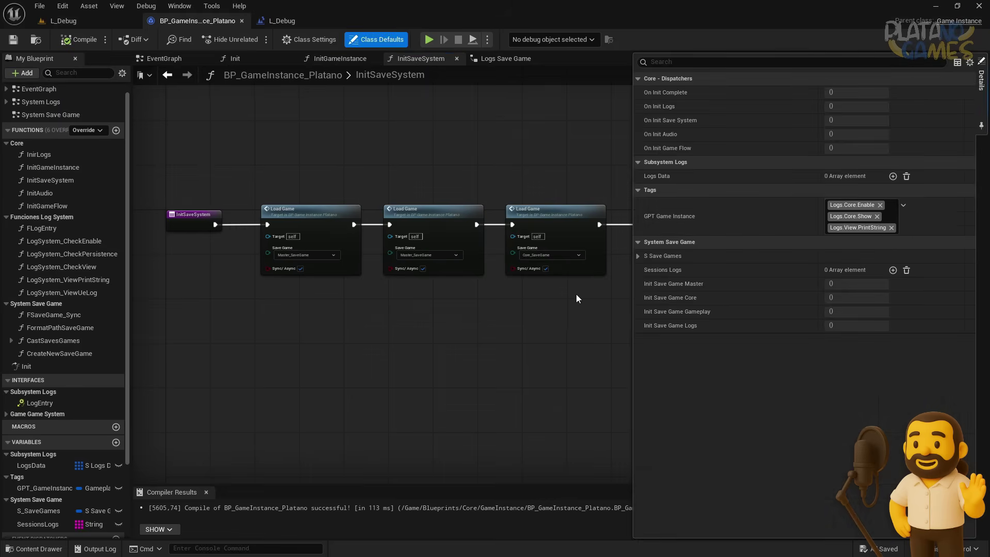
pyautogui.moveTo(576, 293); pyautogui.dragTo(485, 293, button='right')
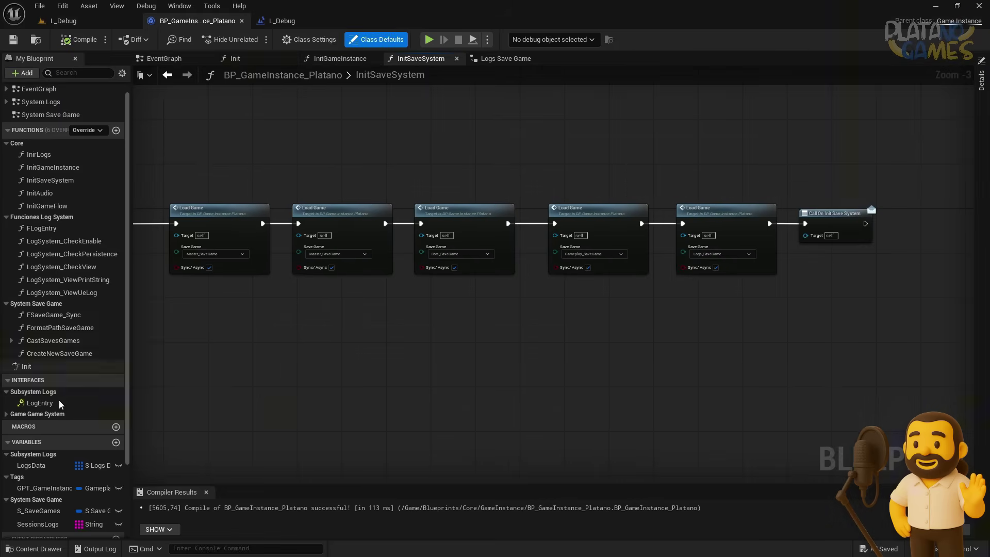
# - Open FLogEntry from System Logs and select its S Logs Data and Break S Logs Data nodes
pyautogui.doubleClick(47, 404)
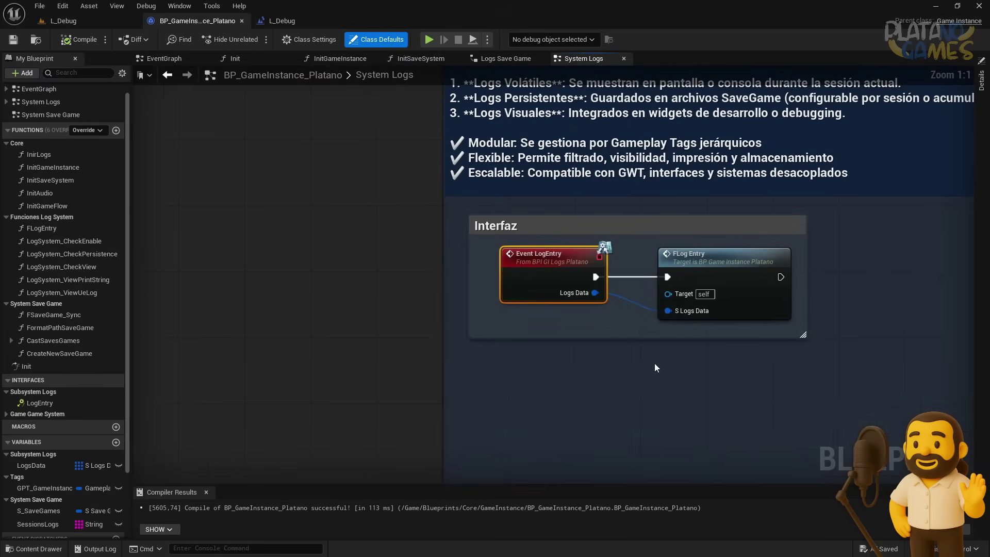
pyautogui.doubleClick(748, 283)
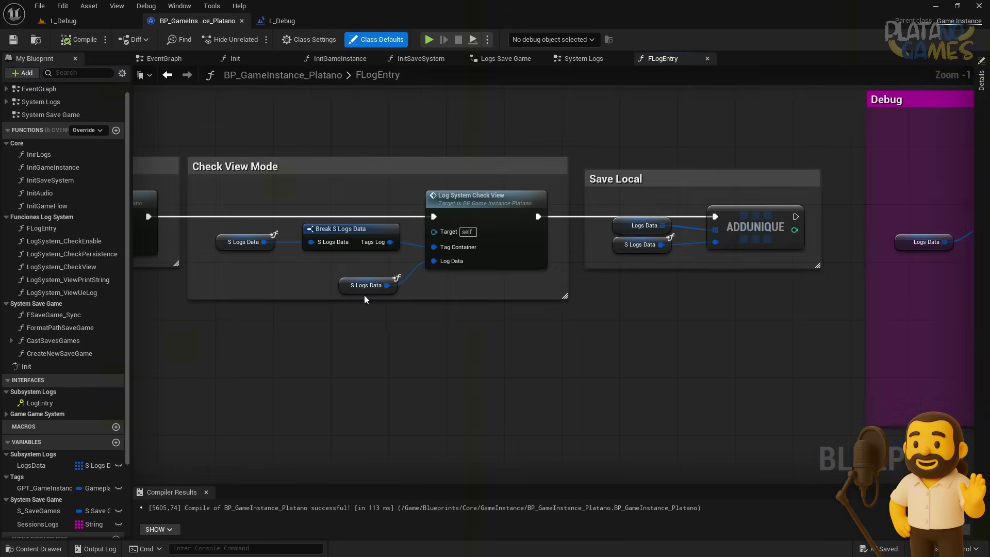
pyautogui.moveTo(571, 264); pyautogui.dragTo(433, 229)
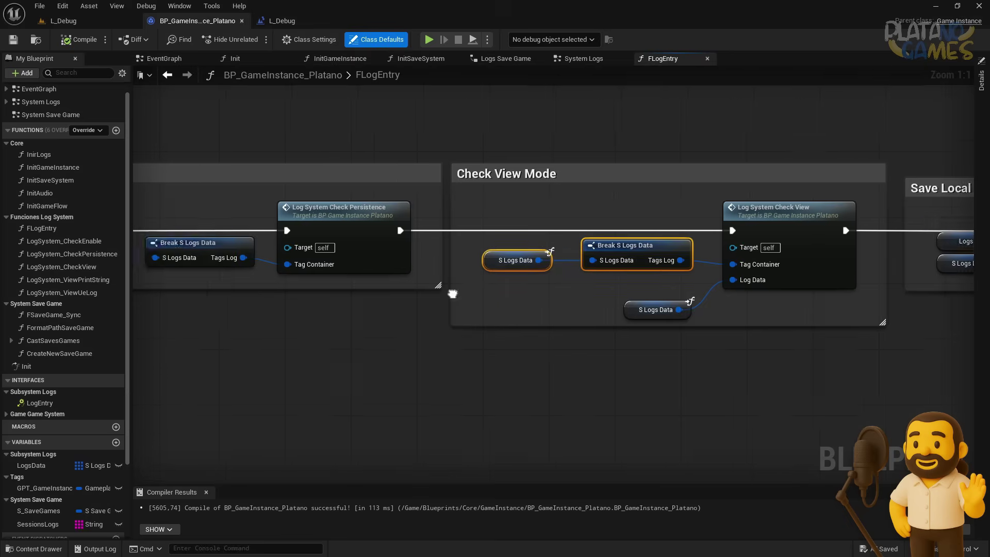
pyautogui.scroll(-2, 336, 311)
pyautogui.scroll(2, 493, 325)
pyautogui.moveTo(493, 326); pyautogui.dragTo(623, 236, button='right')
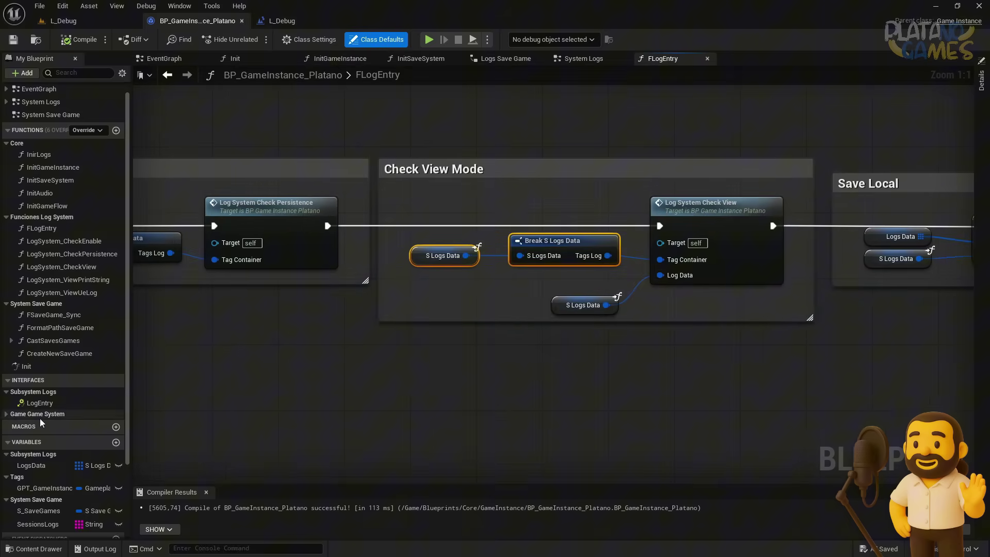
# - Wire GPT_GameInstance into the Check View Tag Container, delete the old logs nodes, then compile and play
pyautogui.scroll(-3, 43, 423)
pyautogui.scroll(-1, 44, 422)
pyautogui.moveTo(44, 422); pyautogui.dragTo(658, 266)
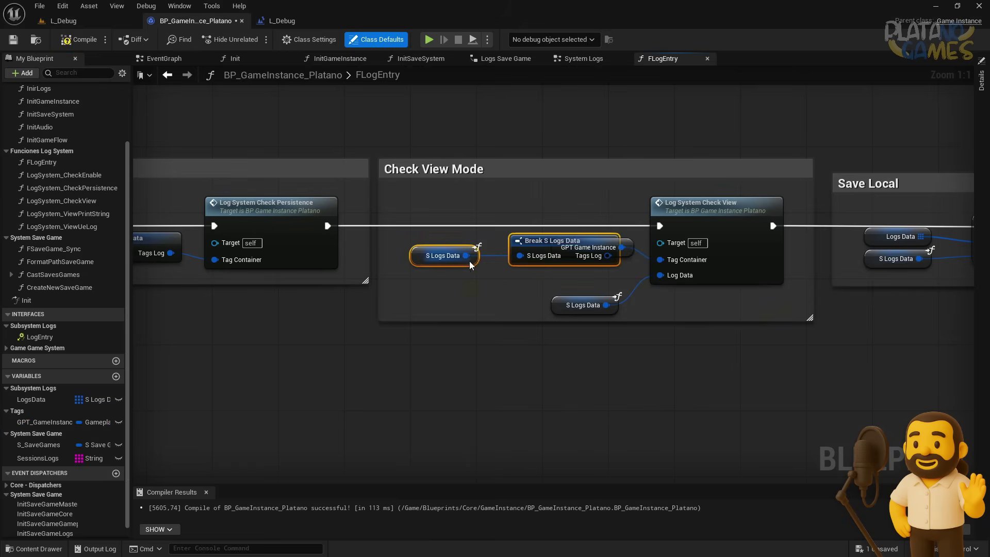
pyautogui.press('Delete')
pyautogui.moveTo(566, 265); pyautogui.dragTo(537, 271)
pyautogui.moveTo(537, 270); pyautogui.dragTo(466, 265, button='right')
pyautogui.click(473, 292)
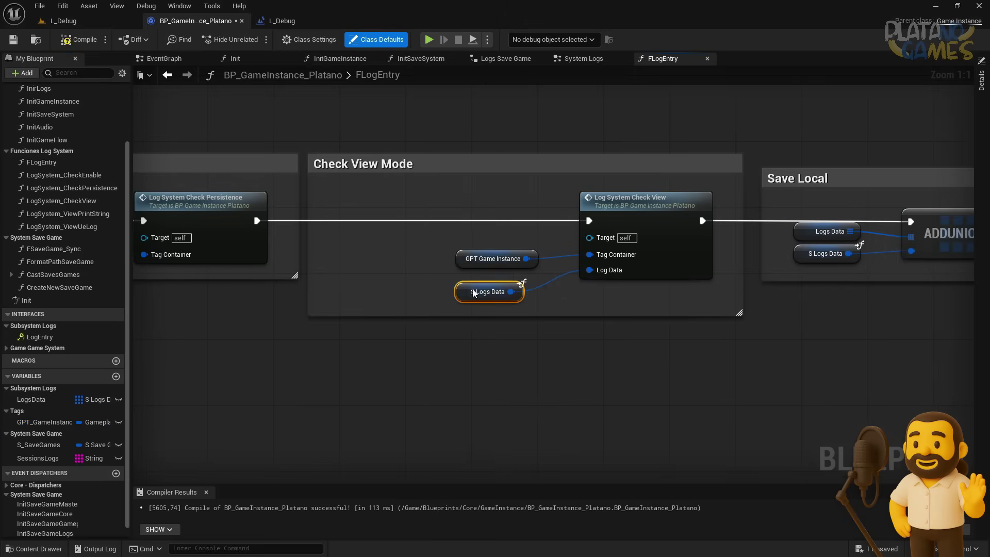
pyautogui.click(78, 39)
pyautogui.click(428, 39)
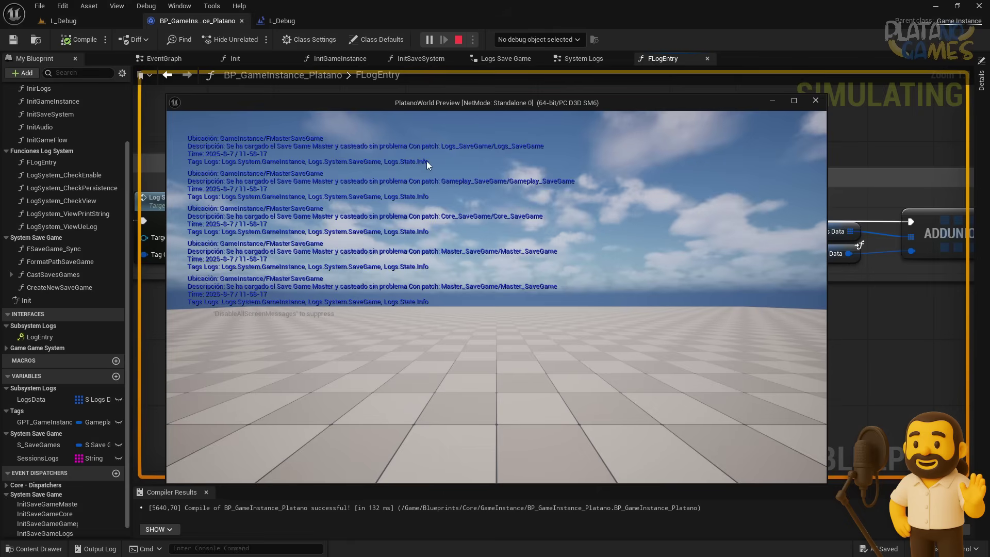
# - Stop the preview, run it again, and stop it once more
pyautogui.press('Escape')
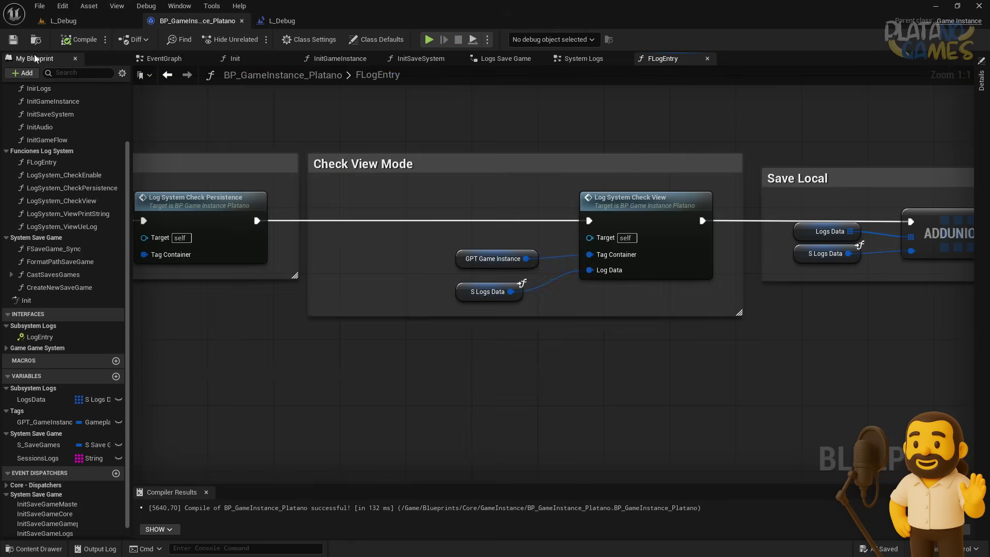
pyautogui.click(428, 45)
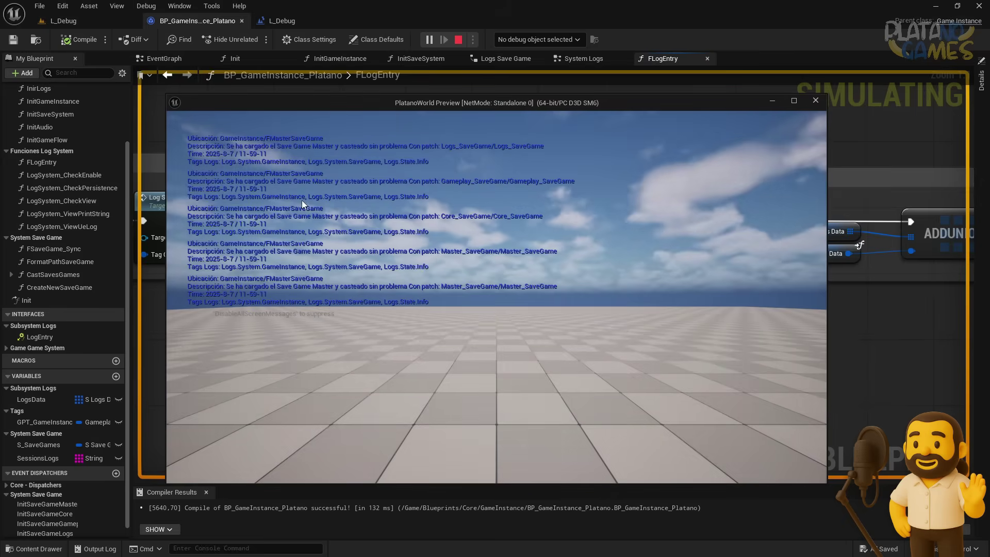
pyautogui.press('Escape')
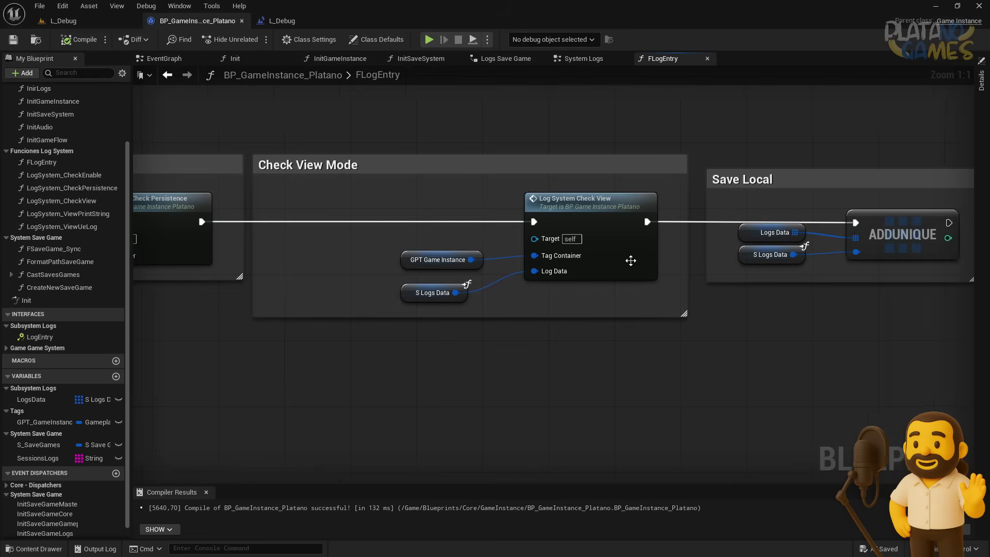
# - Open Log System Check View, then its LogSystem_ViewPrintString function graph
pyautogui.doubleClick(630, 261)
pyautogui.scroll(2, 717, 265)
pyautogui.doubleClick(722, 129)
# - Set the first Print Text's text colour to black and compile
pyautogui.scroll(2, 746, 221)
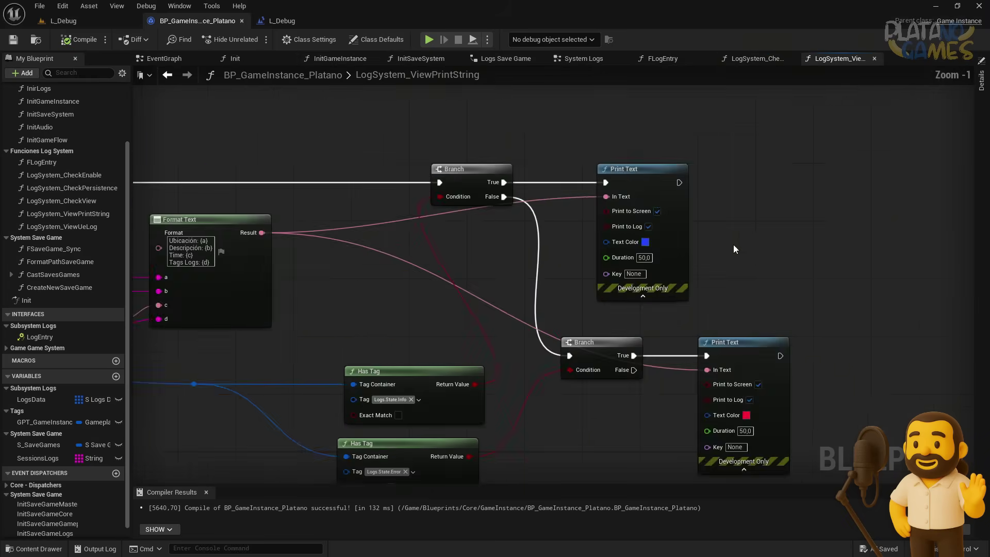
pyautogui.click(647, 242)
pyautogui.click(703, 317)
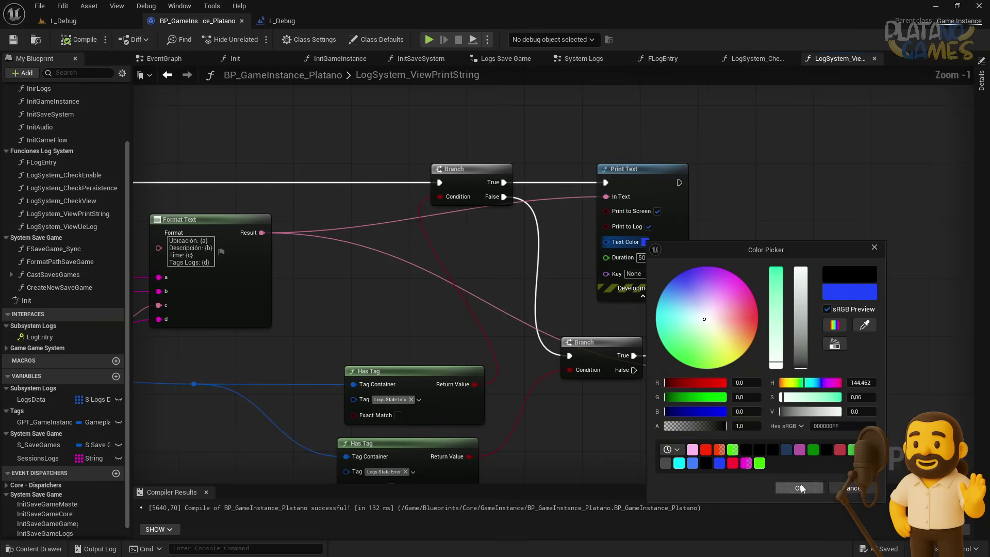
pyautogui.click(799, 488)
pyautogui.moveTo(170, 338); pyautogui.dragTo(614, 253, button='right')
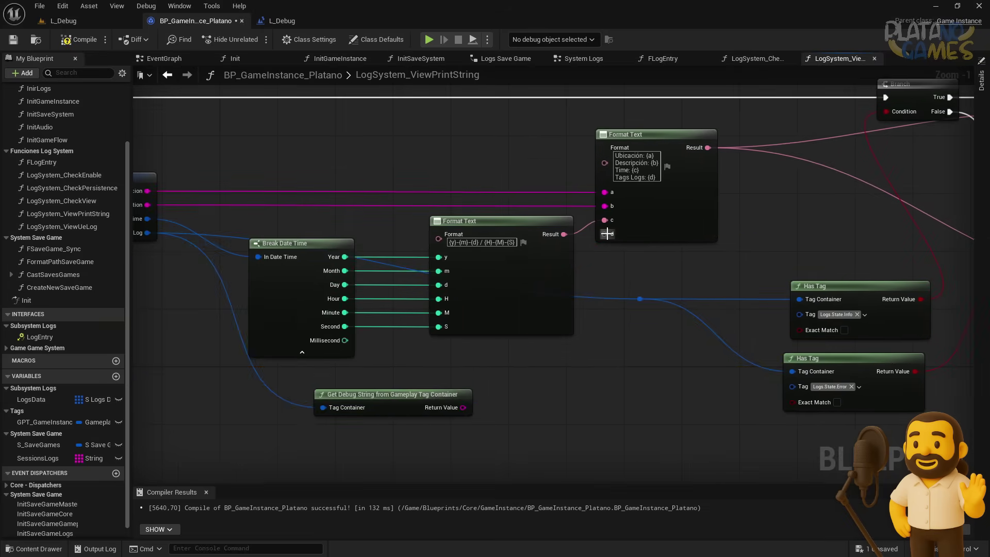
pyautogui.click(67, 46)
# - Wrap Get Debug String in a comment titled 'filtro', save, and test the preview
pyautogui.moveTo(507, 395); pyautogui.dragTo(289, 444)
pyautogui.moveTo(388, 402); pyautogui.dragTo(388, 410)
pyautogui.write('c')
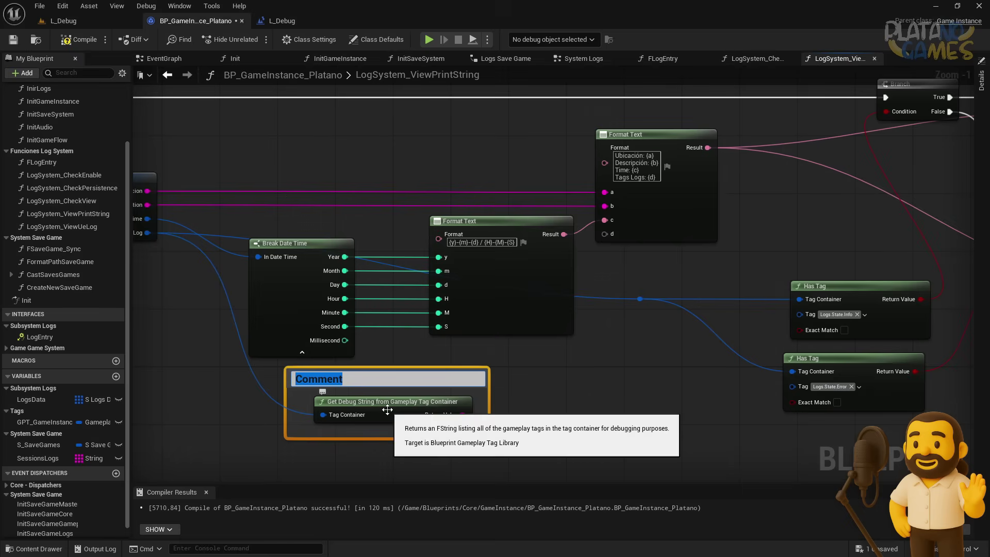
pyautogui.write('filtro')
pyautogui.press('Return')
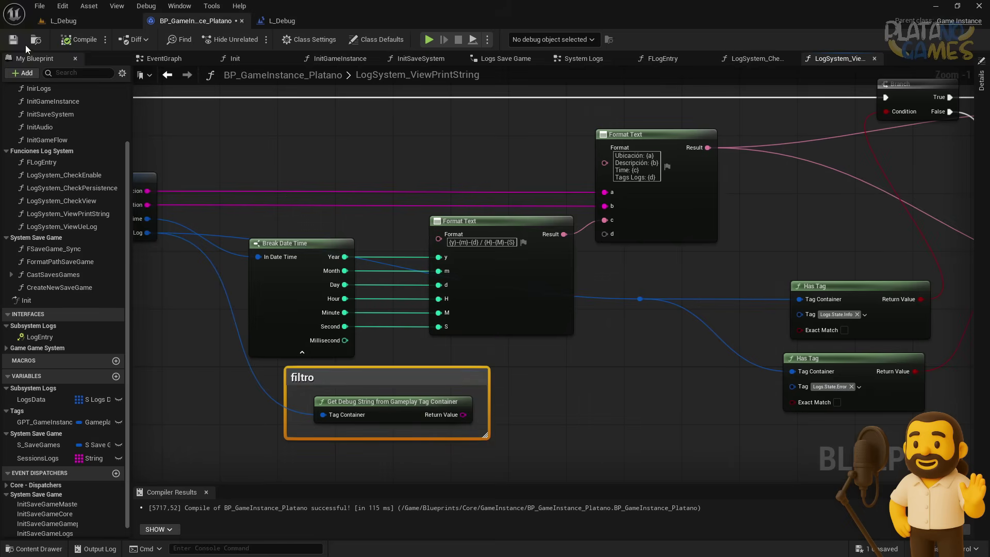
pyautogui.click(13, 39)
pyautogui.click(427, 39)
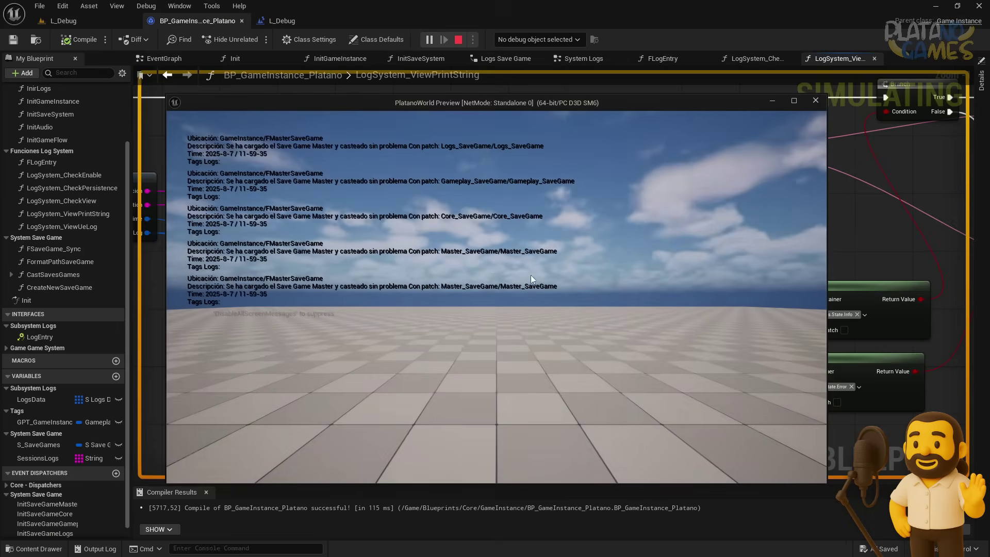
pyautogui.press('Escape')
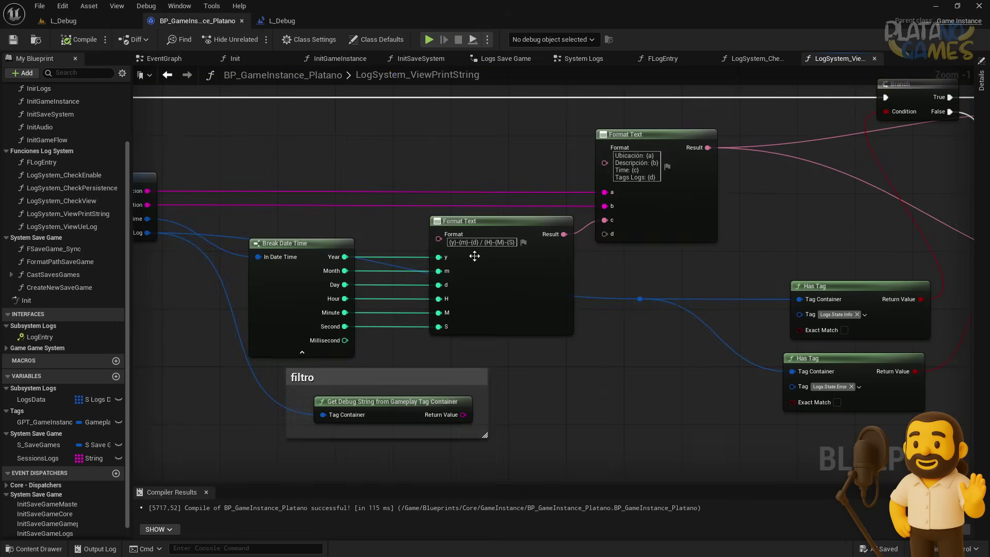
# - Delete the 'Tags Logs: {d}' line from the format text, save, and run the preview
pyautogui.moveTo(655, 177); pyautogui.dragTo(615, 178)
pyautogui.press('BackSpace')
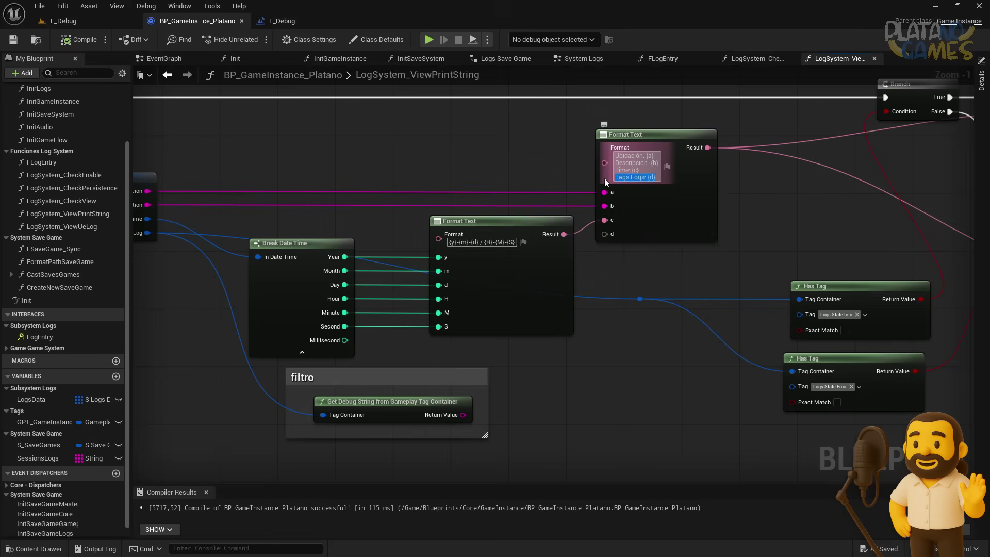
pyautogui.press('BackSpace')
pyautogui.click(605, 178)
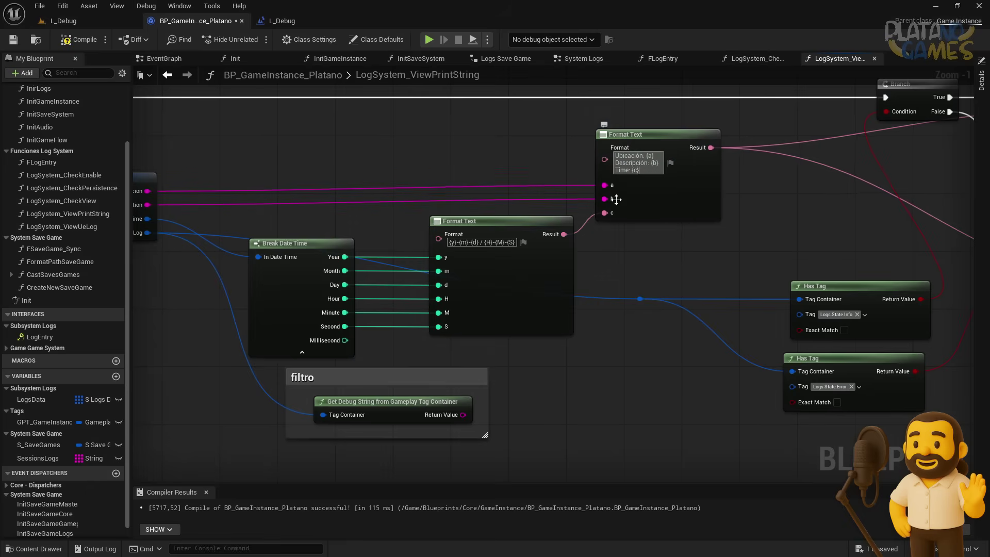
pyautogui.hotkey('ctrl', 's')
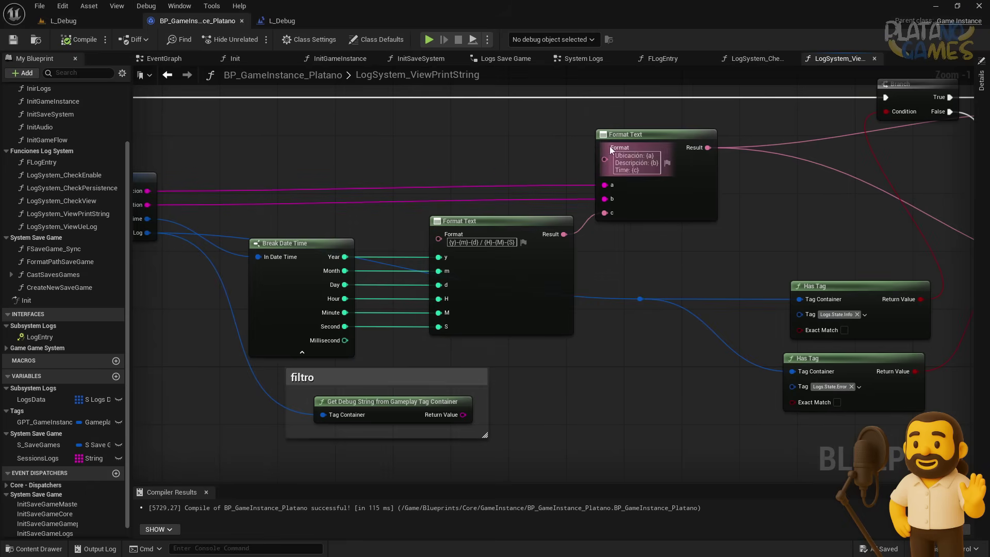
pyautogui.click(426, 40)
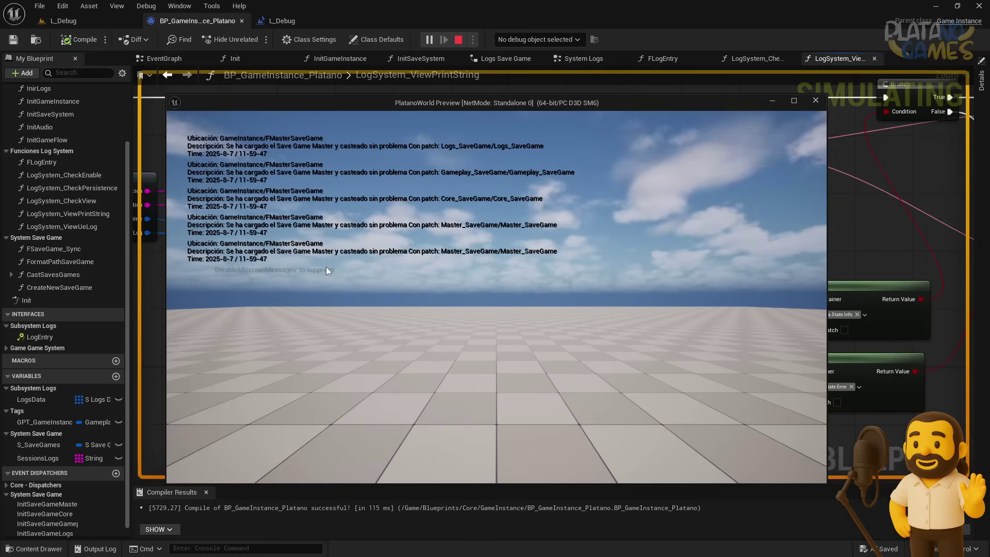
# - Close the preview and look over the System Logs and Logs Save Game graphs
pyautogui.press('Escape')
pyautogui.scroll(-3, 549, 231)
pyautogui.moveTo(283, 143); pyautogui.dragTo(363, 120, button='right')
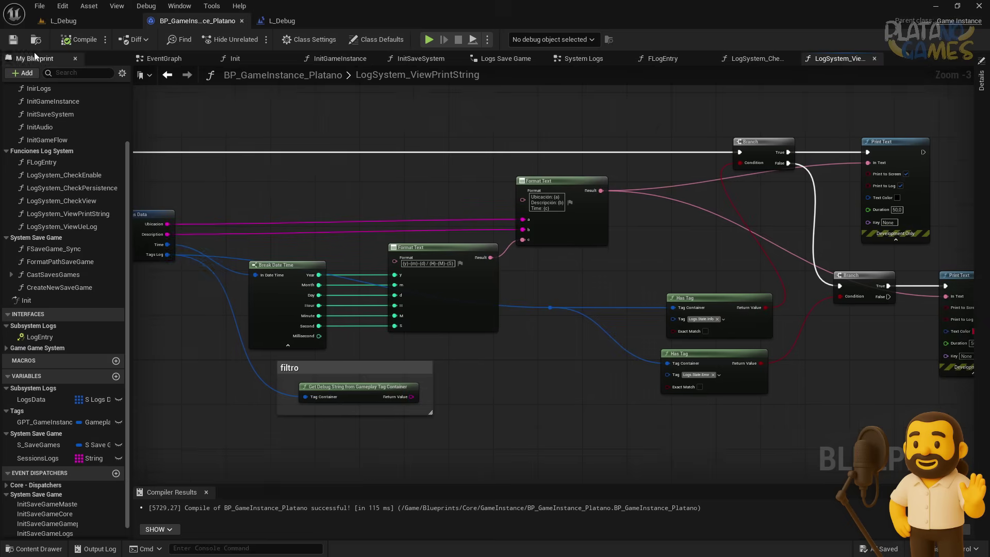
pyautogui.click(585, 61)
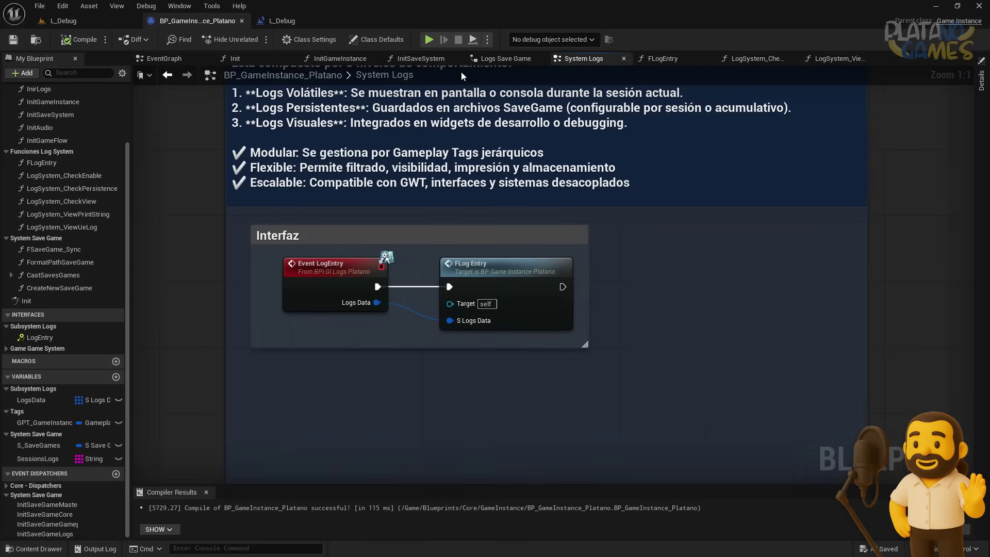
pyautogui.click(508, 58)
pyautogui.moveTo(626, 196); pyautogui.dragTo(768, 220, button='right')
pyautogui.scroll(1, 769, 221)
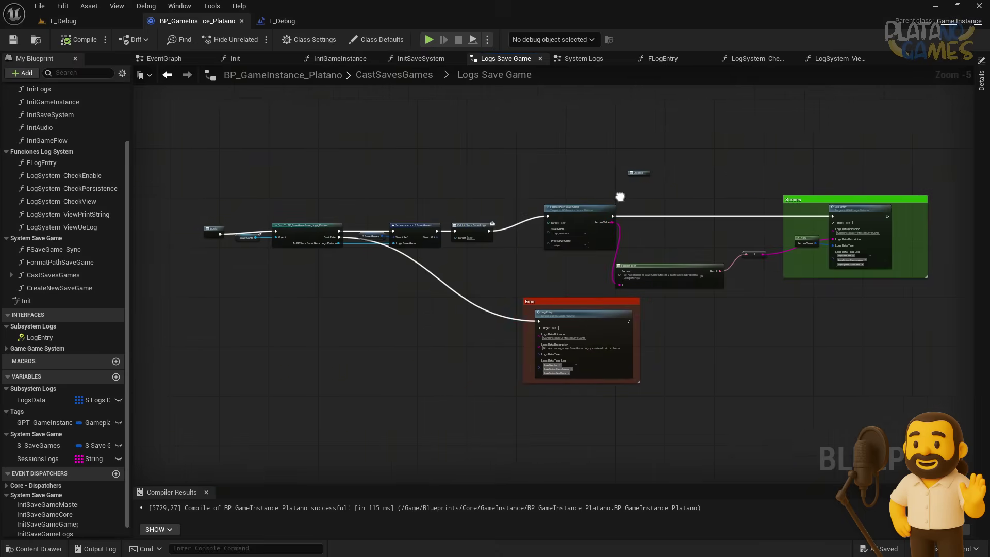
pyautogui.moveTo(618, 195); pyautogui.dragTo(445, 153, button='right')
# - Review the InitSaveSystem, InitGameInstance and EventGraph graphs
pyautogui.click(421, 59)
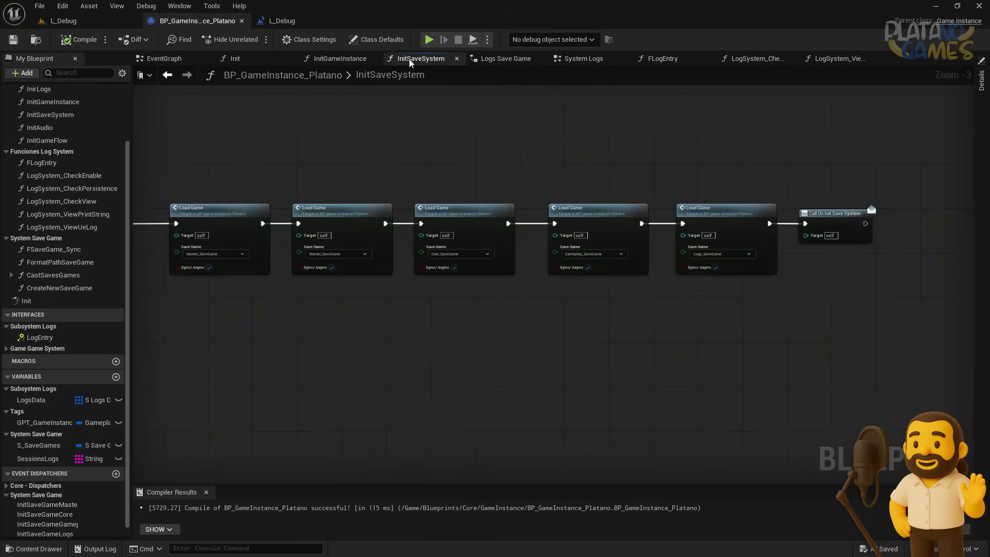
pyautogui.moveTo(409, 153); pyautogui.dragTo(367, 159, button='right')
pyautogui.click(337, 58)
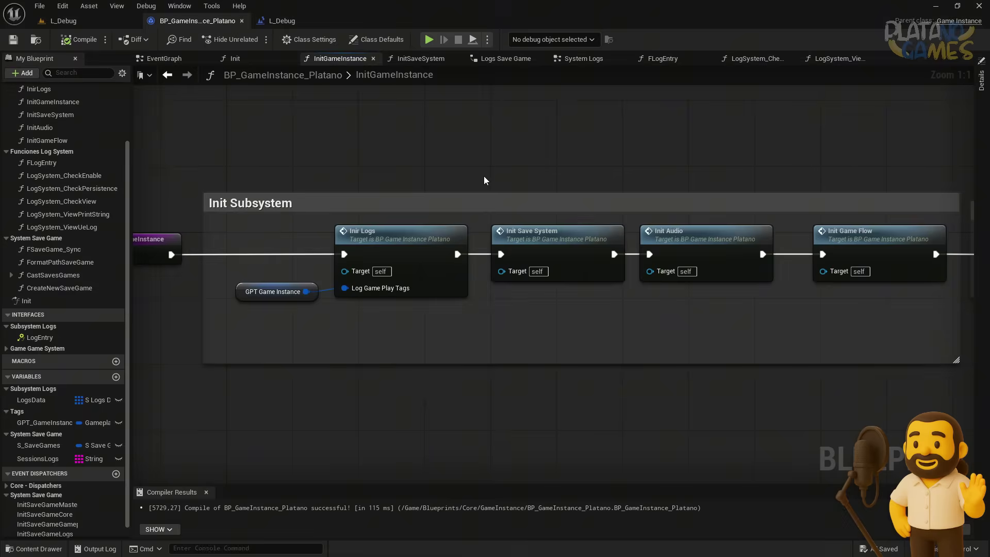
pyautogui.click(183, 59)
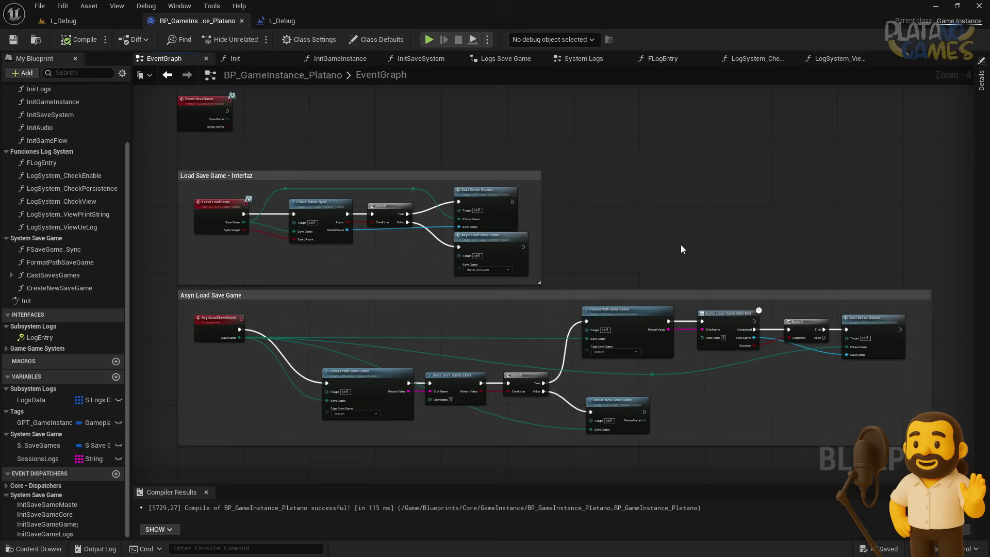
pyautogui.moveTo(682, 245); pyautogui.dragTo(663, 232, button='right')
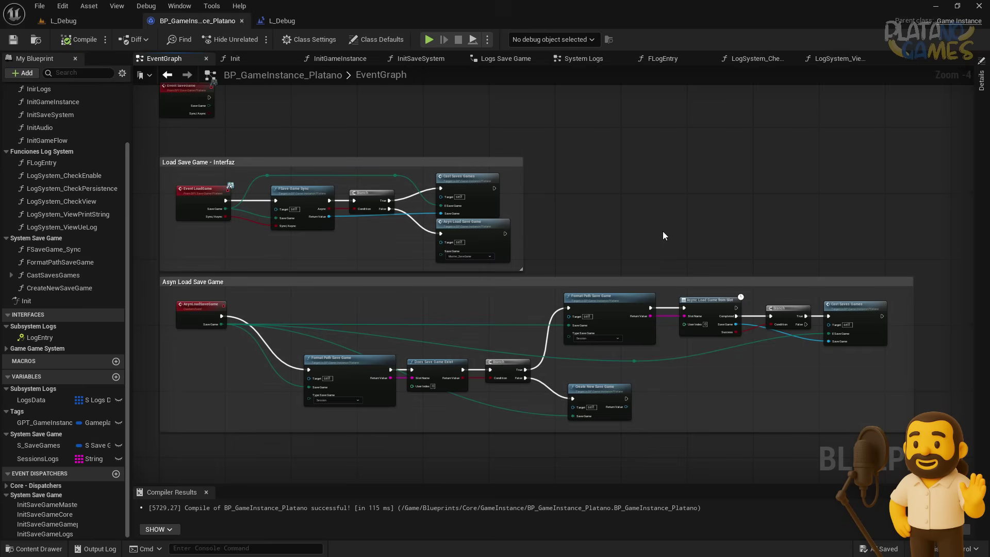
pyautogui.scroll(3, 793, 268)
pyautogui.scroll(2, 773, 309)
# - Inspect the CastSavesGames function's Switch on E_SaveGames and its four collapsed save-game graphs
pyautogui.doubleClick(773, 308)
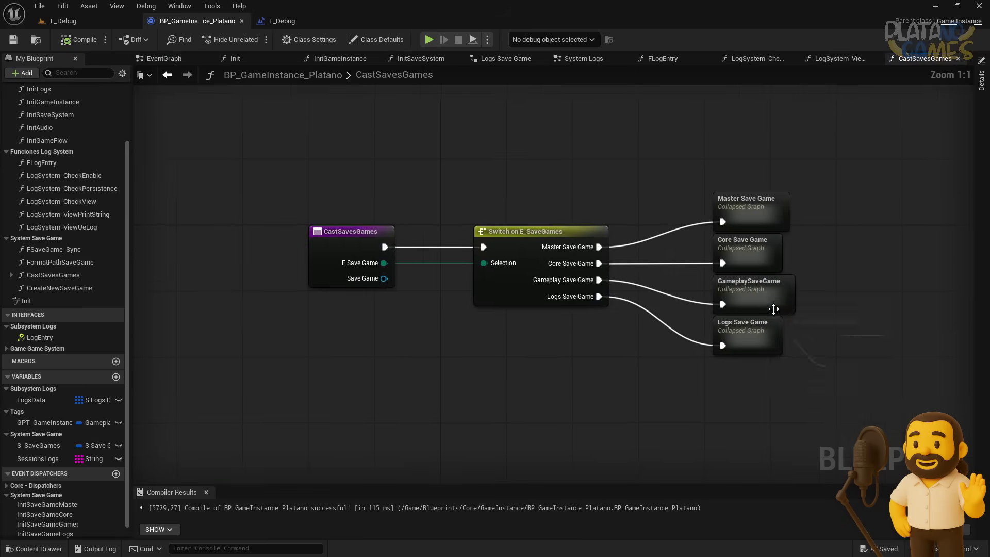
pyautogui.moveTo(834, 153); pyautogui.dragTo(710, 445)
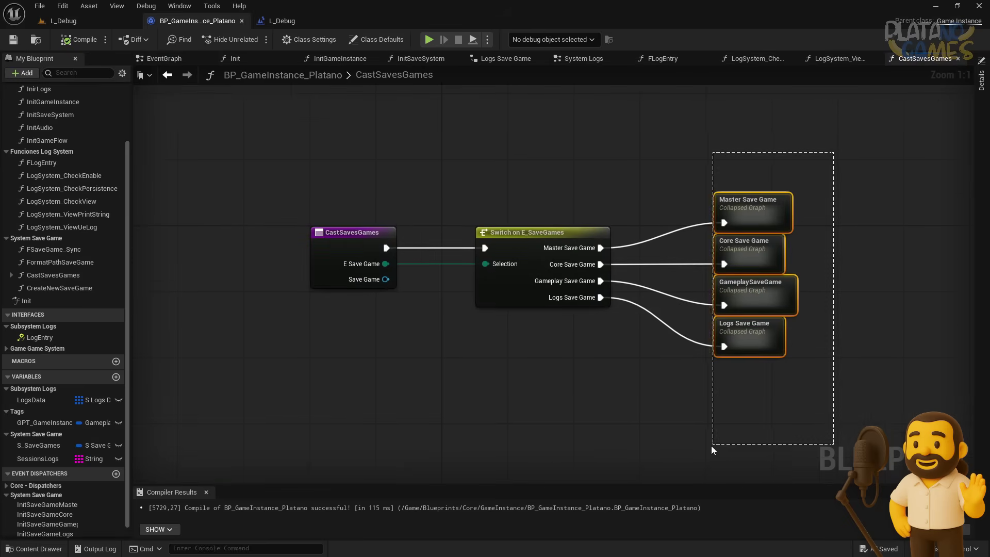
pyautogui.click(630, 160)
pyautogui.moveTo(553, 162); pyautogui.dragTo(519, 183, button='right')
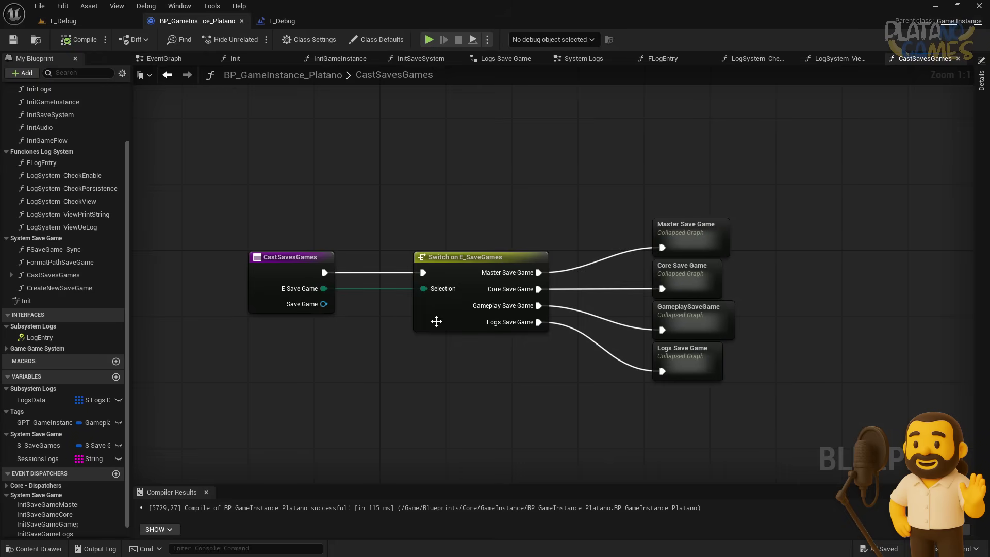
pyautogui.click(436, 319)
pyautogui.moveTo(455, 338); pyautogui.dragTo(410, 277, button='right')
pyautogui.click(641, 304)
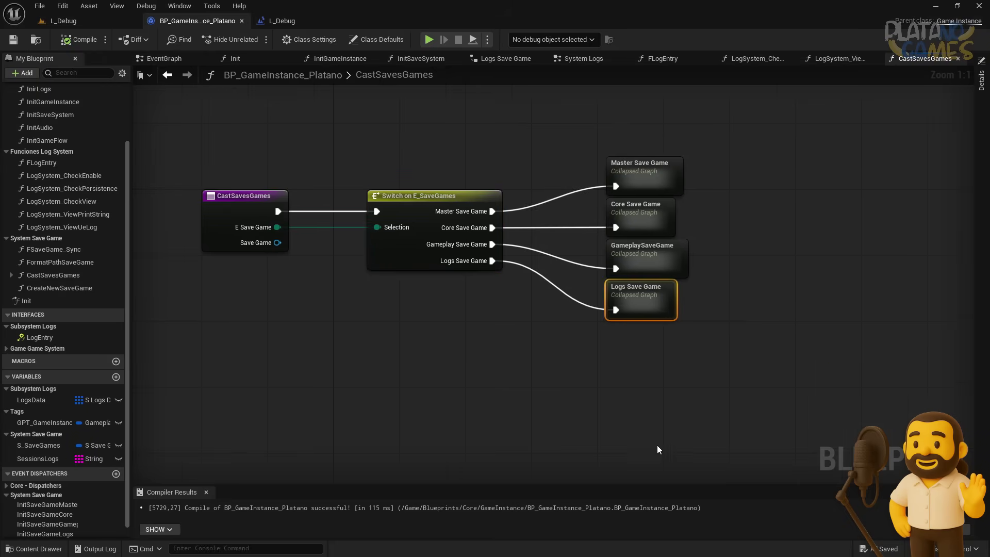
pyautogui.click(681, 410)
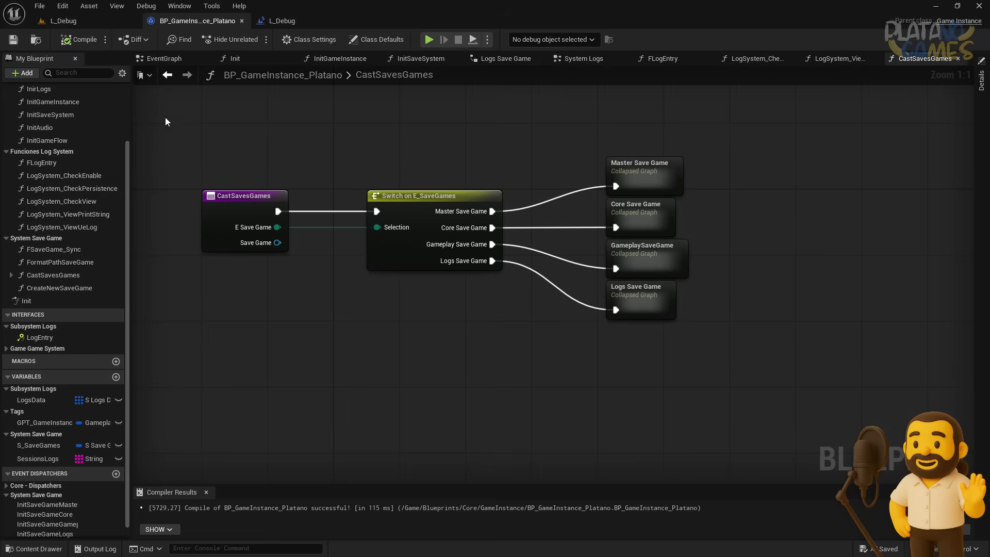
# - Return to the EventGraph and frame both comment groups
pyautogui.click(167, 74)
pyautogui.moveTo(647, 309); pyautogui.dragTo(685, 390, button='right')
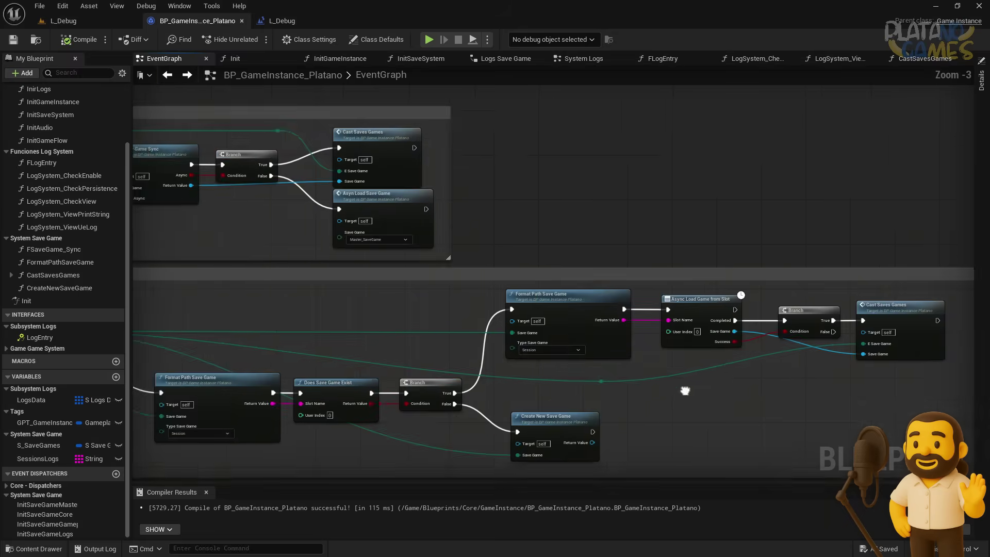
pyautogui.scroll(-3, 593, 351)
pyautogui.scroll(1, 623, 385)
pyautogui.moveTo(623, 384); pyautogui.dragTo(296, 85)
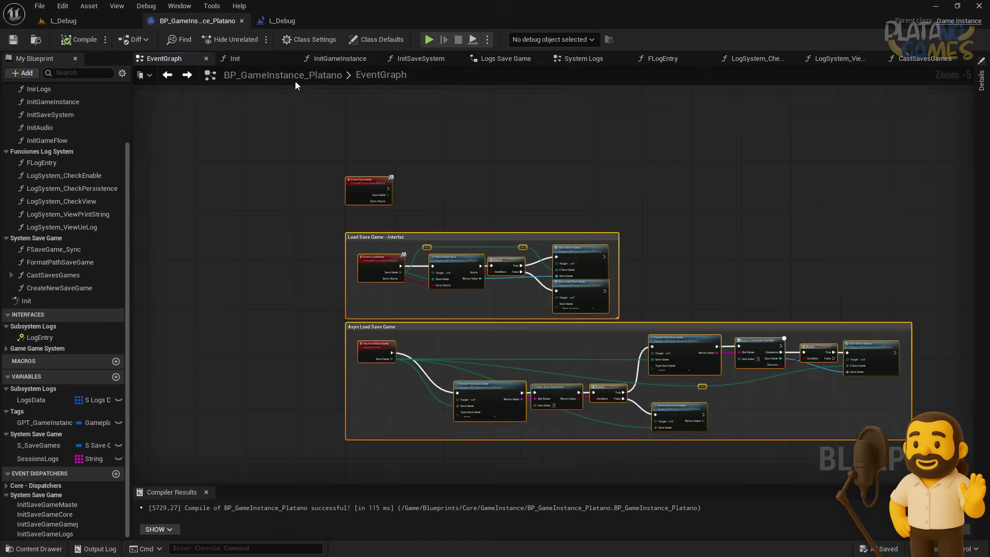
pyautogui.click(402, 204)
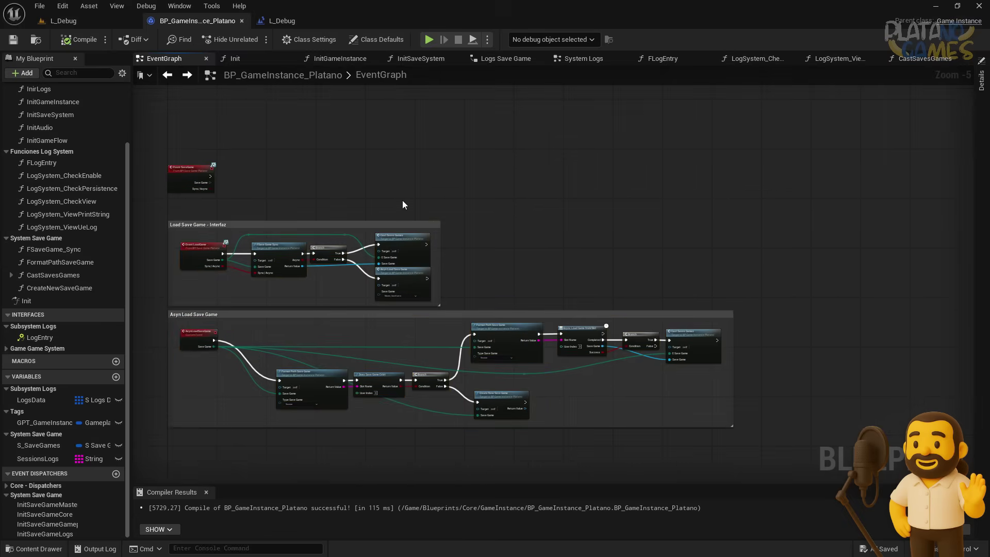
pyautogui.scroll(3, 796, 452)
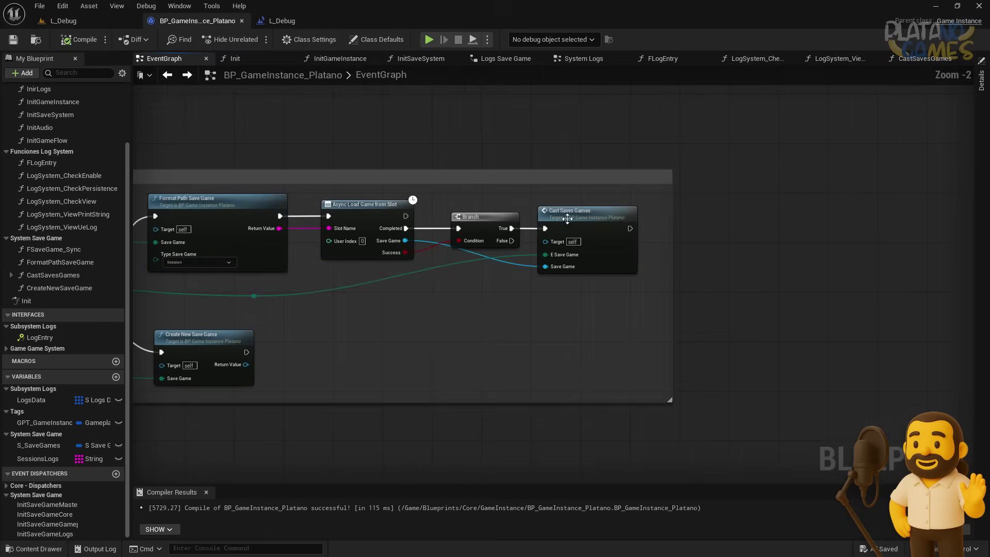
# - Revisit CastSavesGames, then start a node comment on Cast Saves Games in the EventGraph
pyautogui.doubleClick(566, 218)
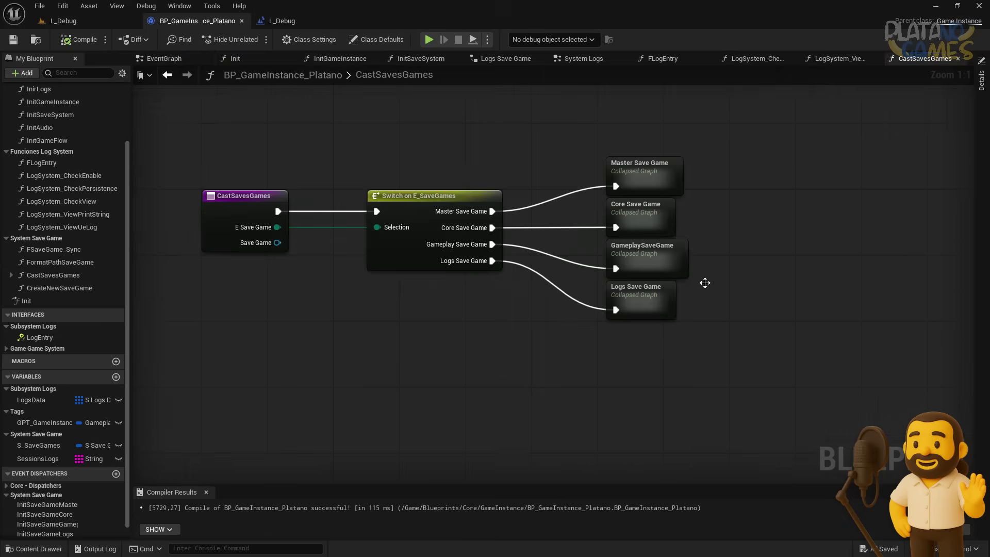
pyautogui.click(167, 75)
pyautogui.click(545, 197)
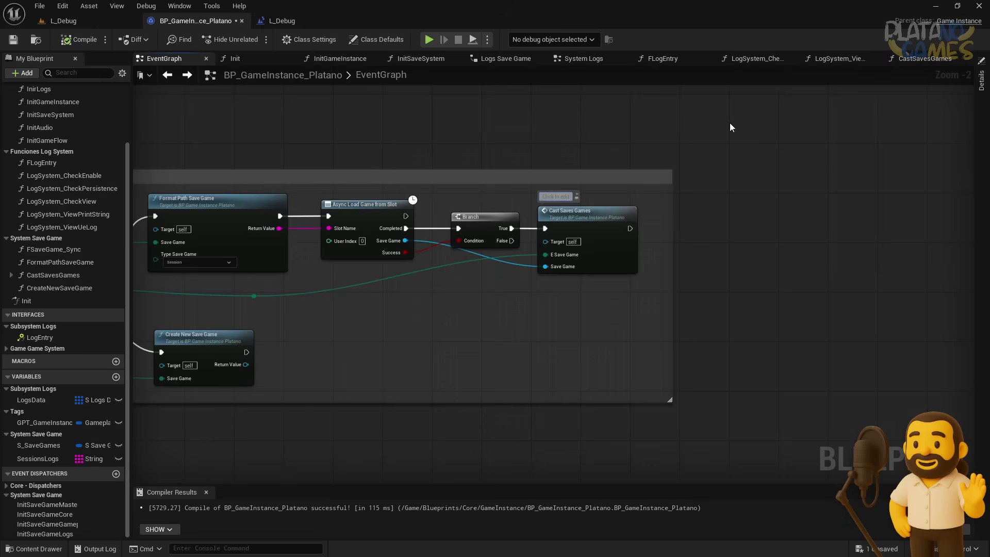
# - Enter the comment 'Acompañamiento' on the Cast Saves Games node
pyautogui.write('Acompañ')
pyautogui.write('amiento')
pyautogui.scroll(2, 730, 124)
pyautogui.scroll(-3, 619, 238)
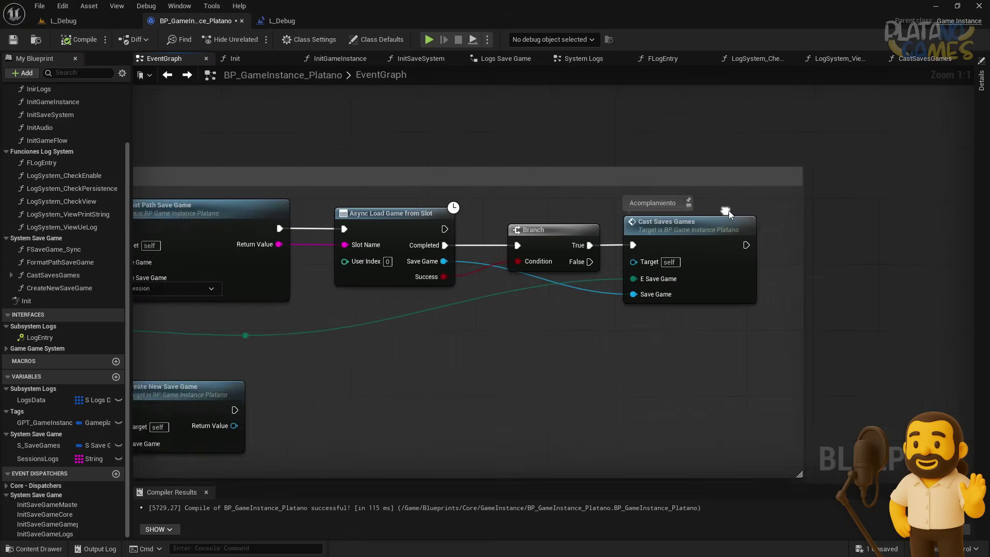
pyautogui.scroll(-3, 685, 256)
pyautogui.scroll(5, 686, 278)
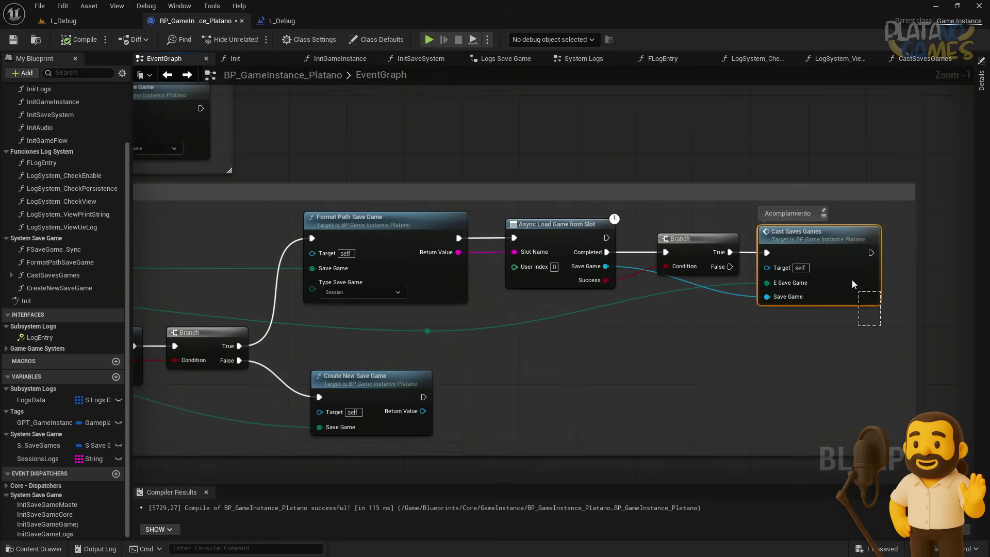
pyautogui.scroll(-1, 894, 270)
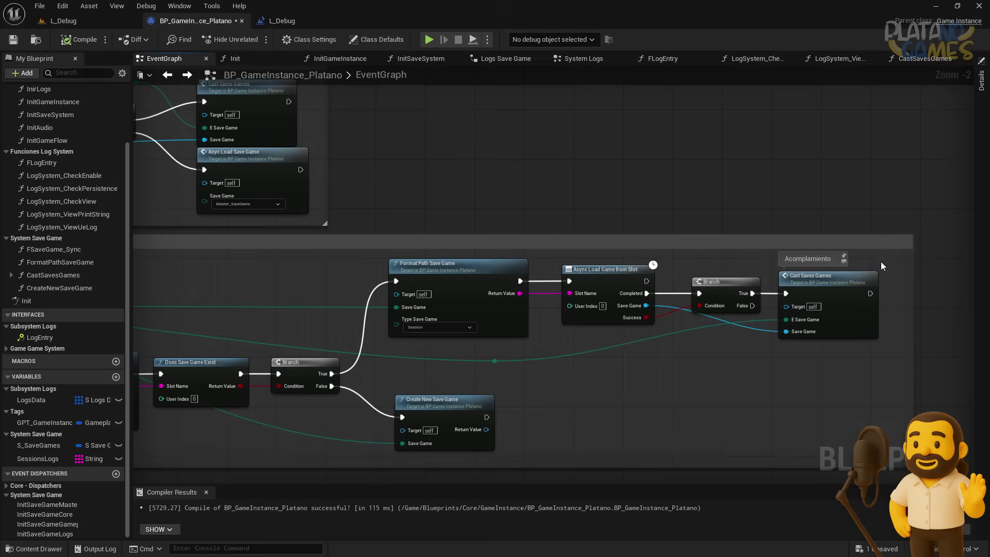
# - Centre both comment groups, save the blueprint, and open the Content Drawer
pyautogui.moveTo(511, 420); pyautogui.dragTo(522, 410, button='right')
pyautogui.scroll(-1, 642, 356)
pyautogui.scroll(-1, 713, 400)
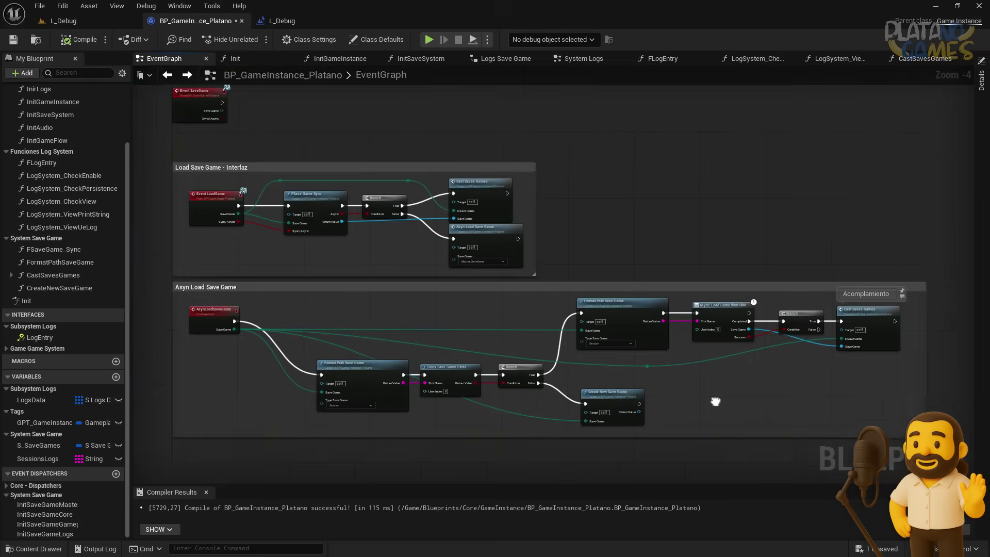
pyautogui.moveTo(713, 400); pyautogui.dragTo(692, 418, button='right')
pyautogui.hotkey('ctrl', 's')
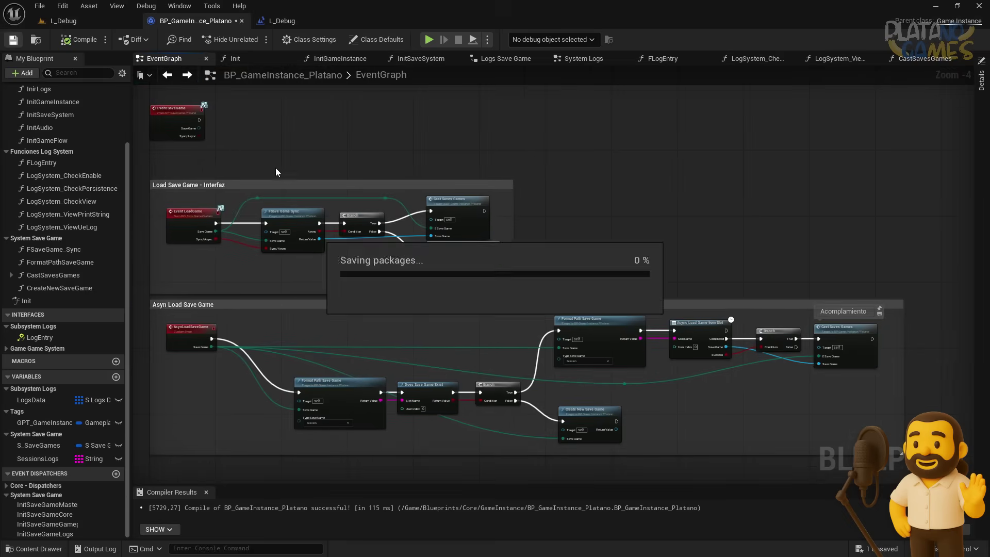
pyautogui.hotkey('ctrl', 'space')
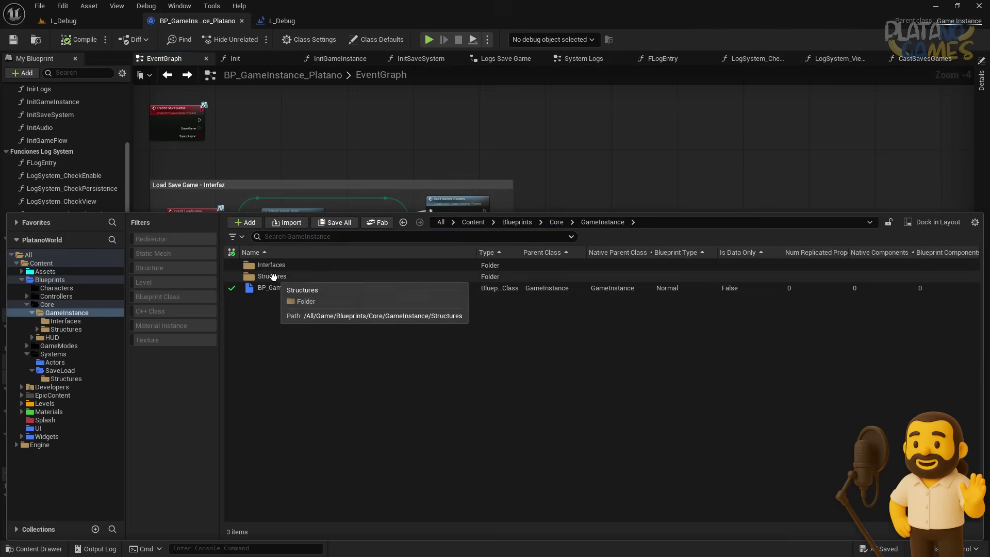
# - Browse to Blueprints > Systems > SaveLoad and review the E_TypeSaveGame enumeration values
pyautogui.click(557, 222)
pyautogui.click(513, 222)
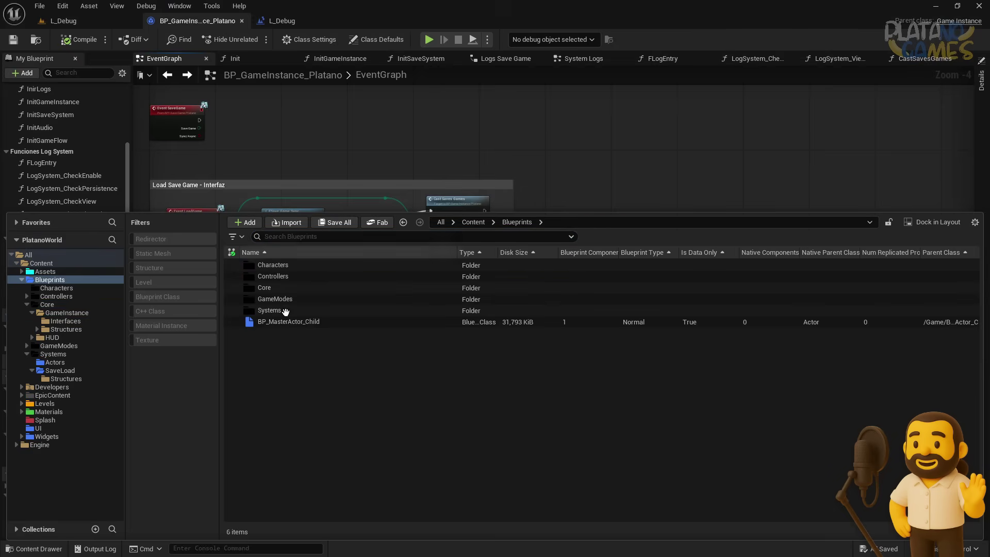
pyautogui.doubleClick(288, 288)
pyautogui.click(516, 221)
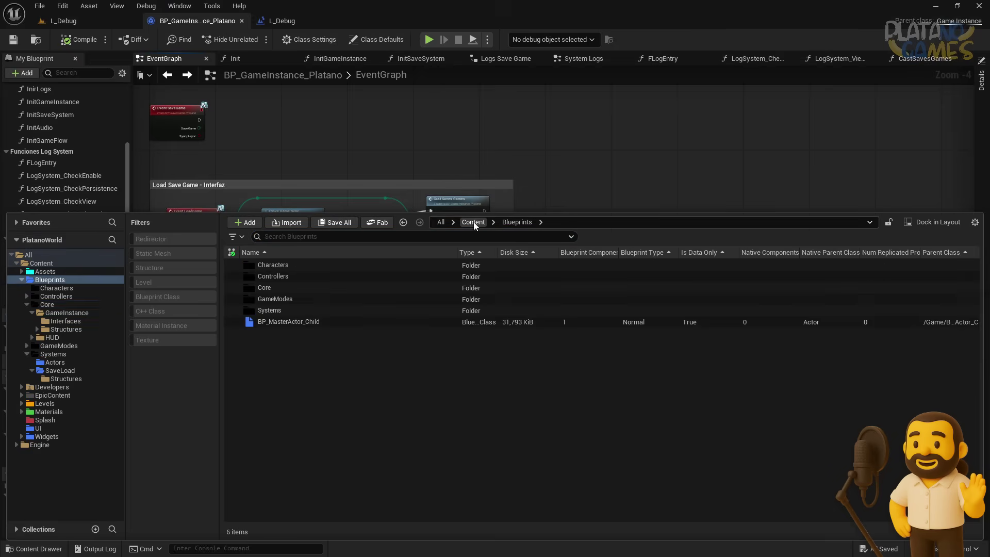
pyautogui.doubleClick(291, 309)
pyautogui.doubleClick(273, 276)
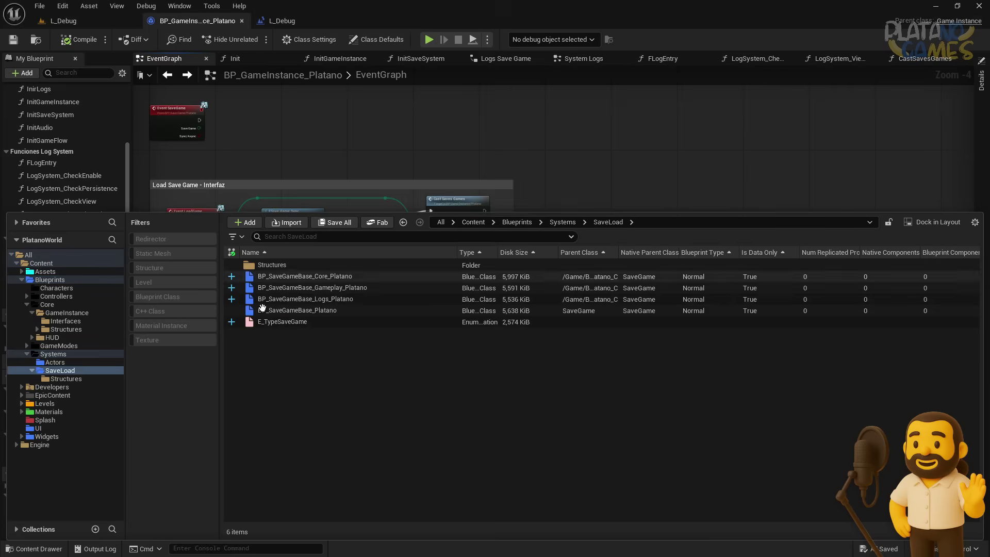
pyautogui.click(287, 322)
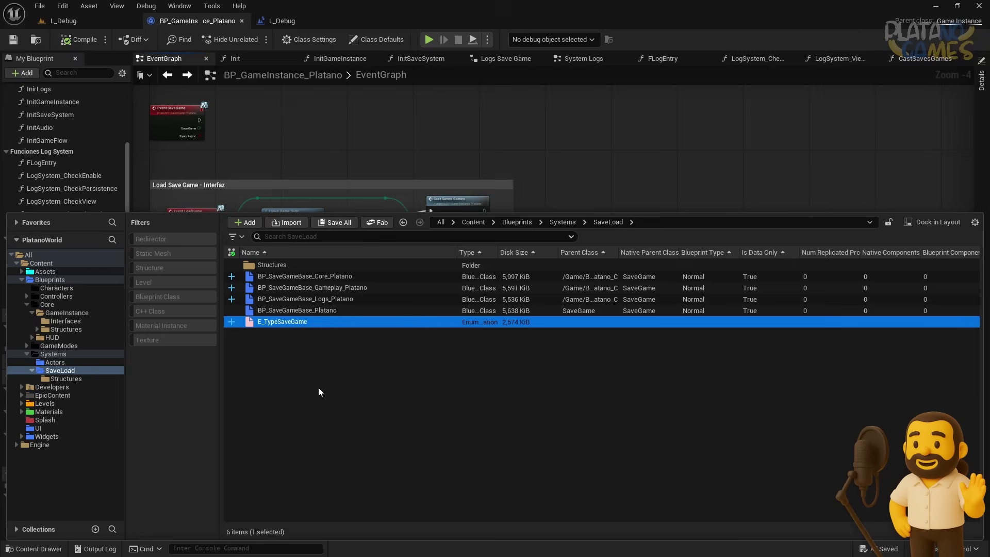
pyautogui.doubleClick(290, 322)
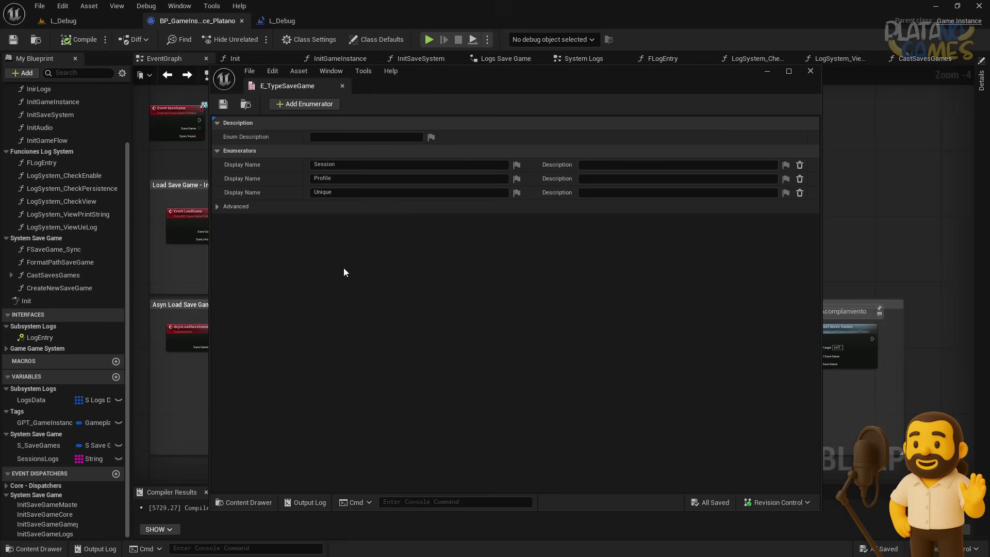
pyautogui.click(343, 86)
# - Review the E_SaveGames enumeration in SaveLoad > Structures, then close it and return to the EventGraph
pyautogui.hotkey('ctrl', 'space')
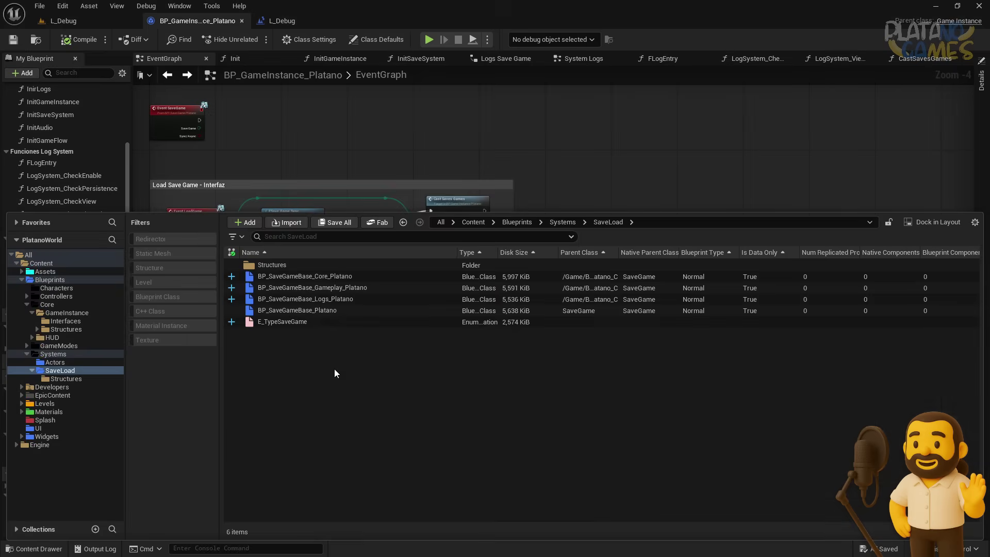
pyautogui.click(66, 378)
pyautogui.click(279, 277)
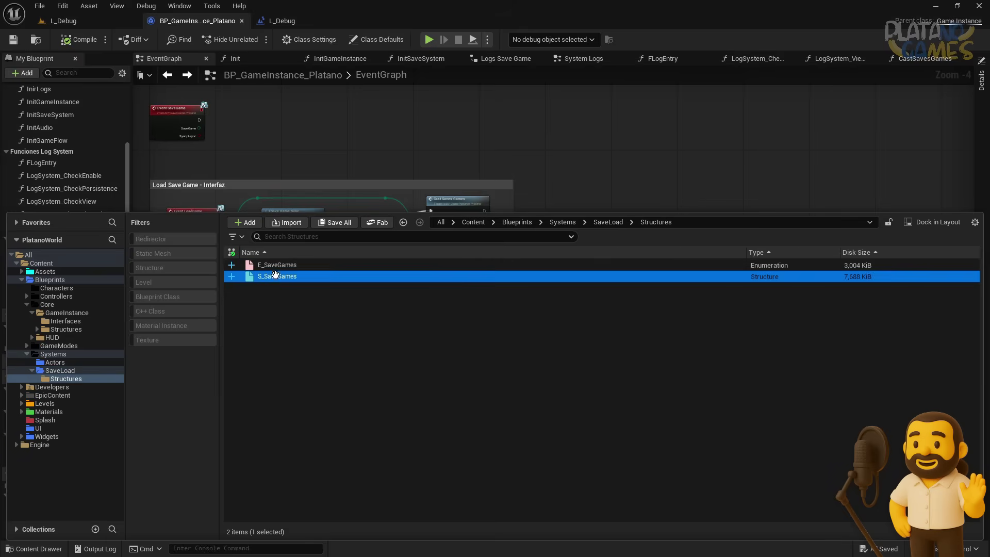
pyautogui.doubleClick(276, 266)
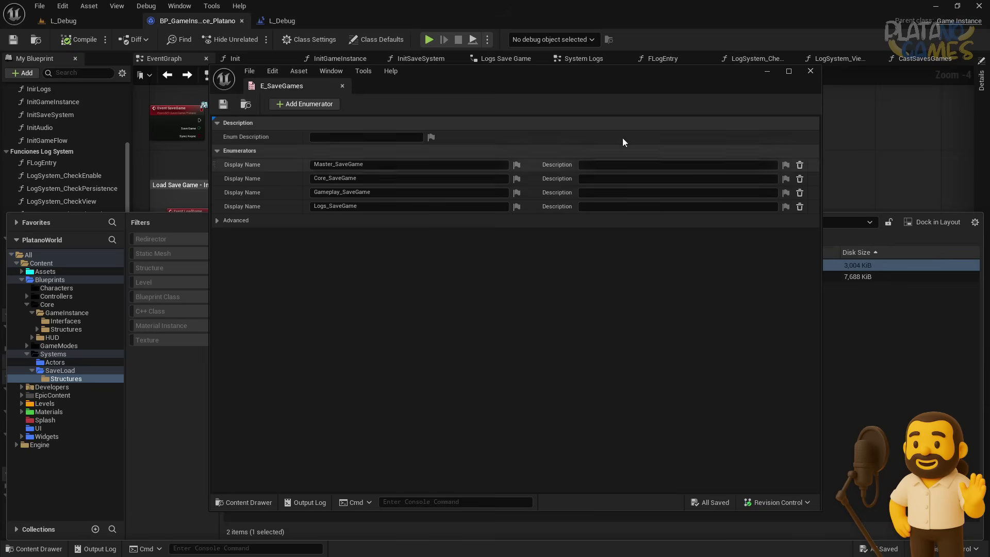
pyautogui.click(810, 71)
pyautogui.moveTo(658, 178); pyautogui.dragTo(658, 145, button='right')
pyautogui.moveTo(580, 214); pyautogui.dragTo(543, 264, button='right')
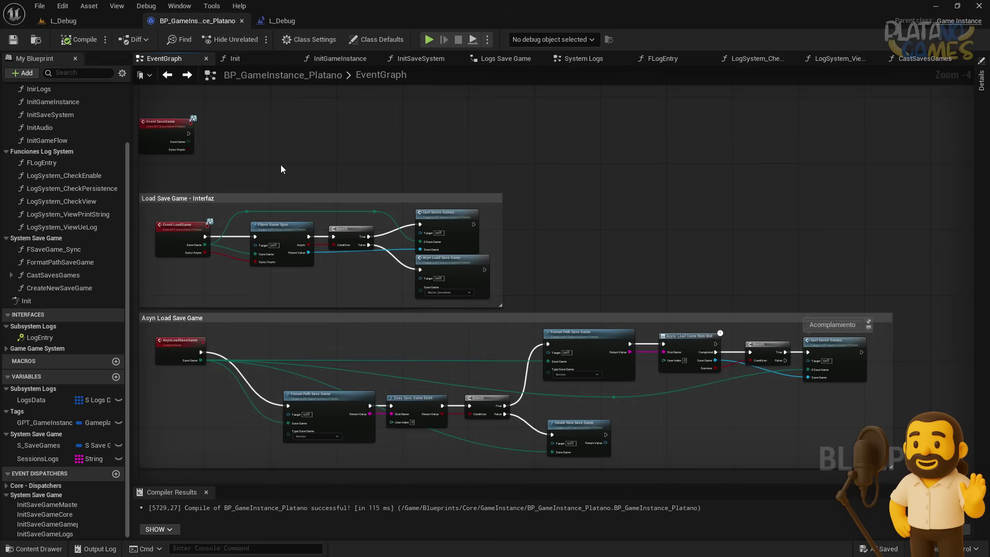
# - Connect Event LoadGame's Save Game pin to Asyn Load Save Game, then compile and save
pyautogui.scroll(3, 371, 310)
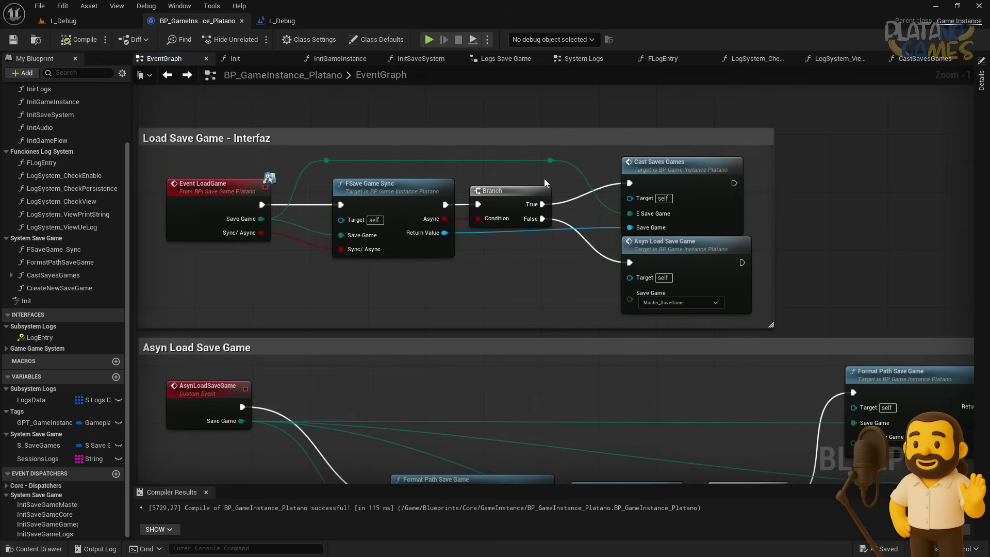
pyautogui.moveTo(630, 214); pyautogui.dragTo(630, 299)
pyautogui.moveTo(575, 320); pyautogui.dragTo(528, 283, button='right')
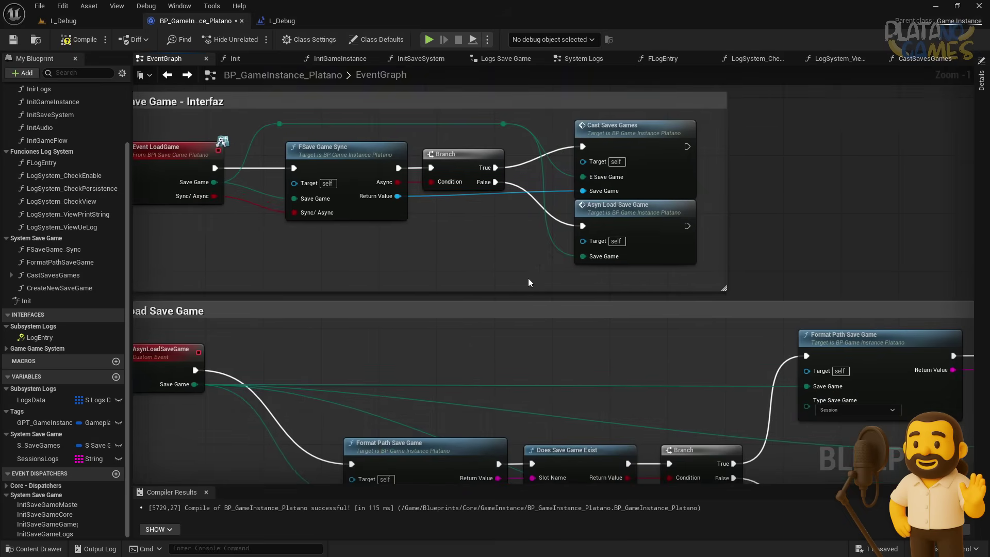
pyautogui.scroll(-2, 528, 283)
pyautogui.scroll(-2, 301, 271)
pyautogui.scroll(1, 415, 311)
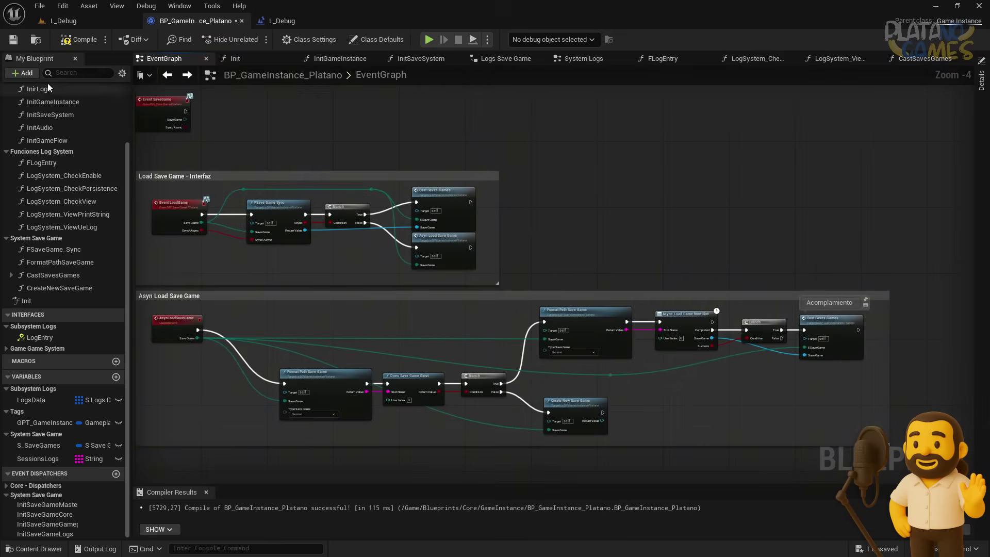
pyautogui.click(80, 39)
pyautogui.click(12, 39)
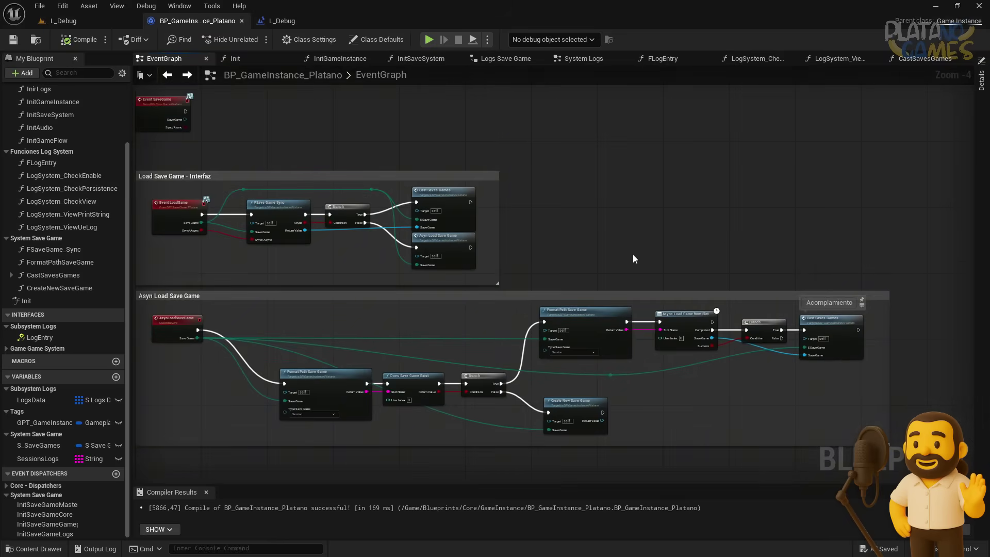
# - Open InitSaveSystem through the Init graph and InitGameInstance function
pyautogui.moveTo(621, 248); pyautogui.dragTo(648, 264, button='right')
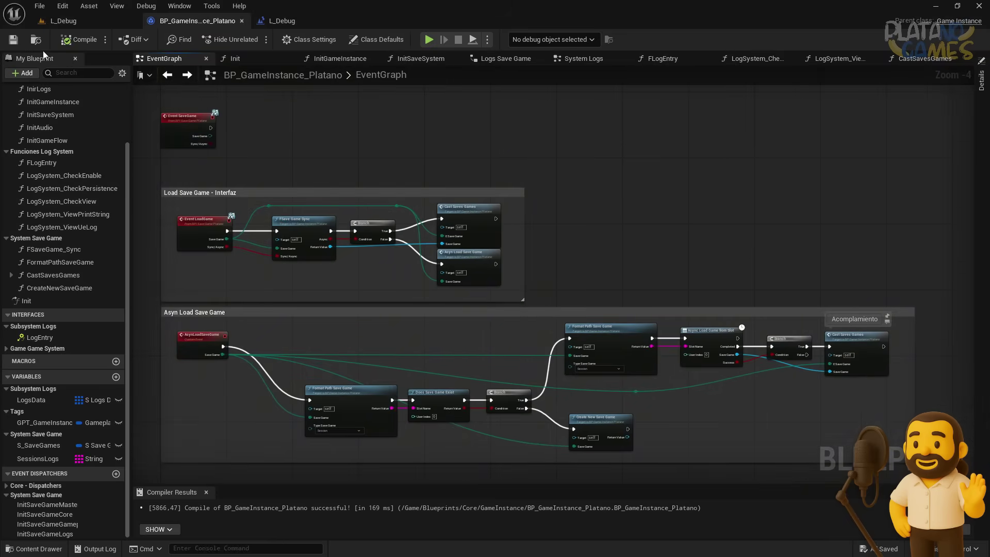
pyautogui.click(245, 60)
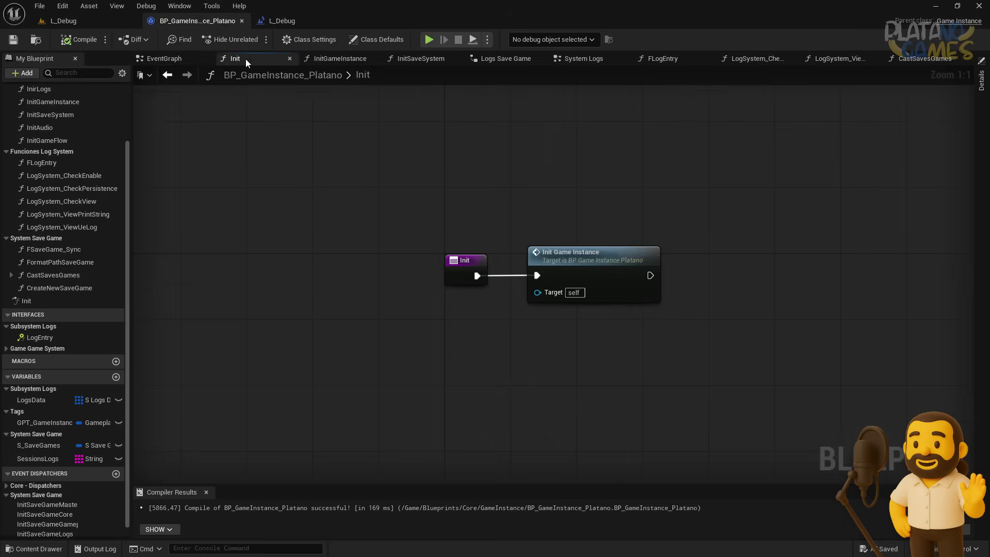
pyautogui.doubleClick(632, 267)
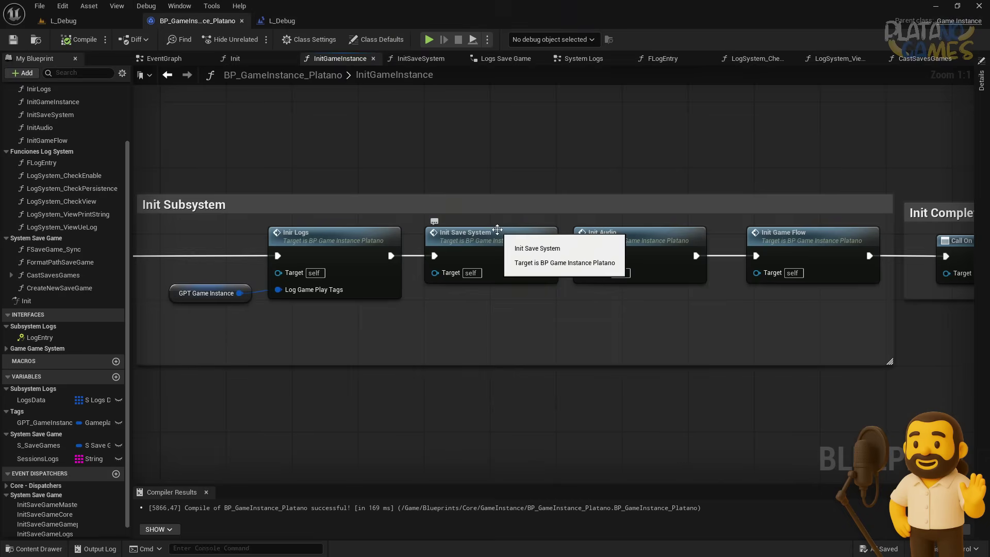
pyautogui.doubleClick(485, 264)
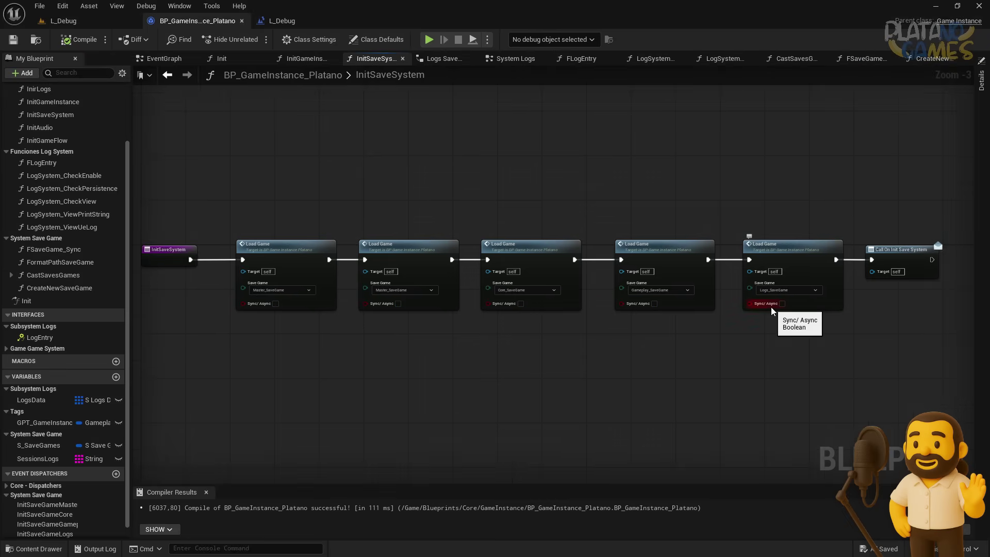
pyautogui.moveTo(772, 309); pyautogui.dragTo(766, 312, button='right')
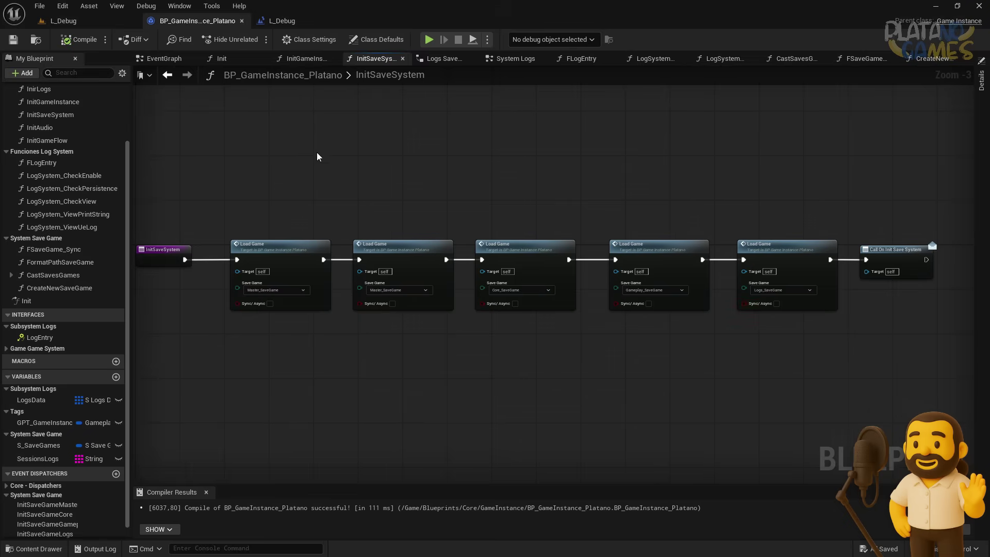
# - In the EventGraph, move Cast Saves Games lower and connect Create New Save Game to it
pyautogui.click(239, 75)
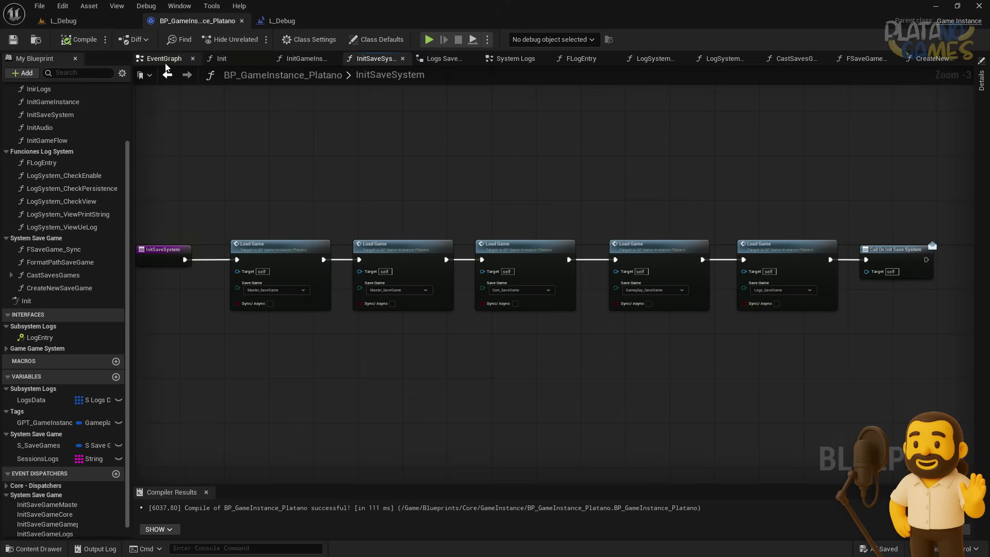
pyautogui.scroll(5, 597, 389)
pyautogui.moveTo(597, 388); pyautogui.dragTo(435, 333, button='right')
pyautogui.moveTo(434, 334); pyautogui.dragTo(604, 410)
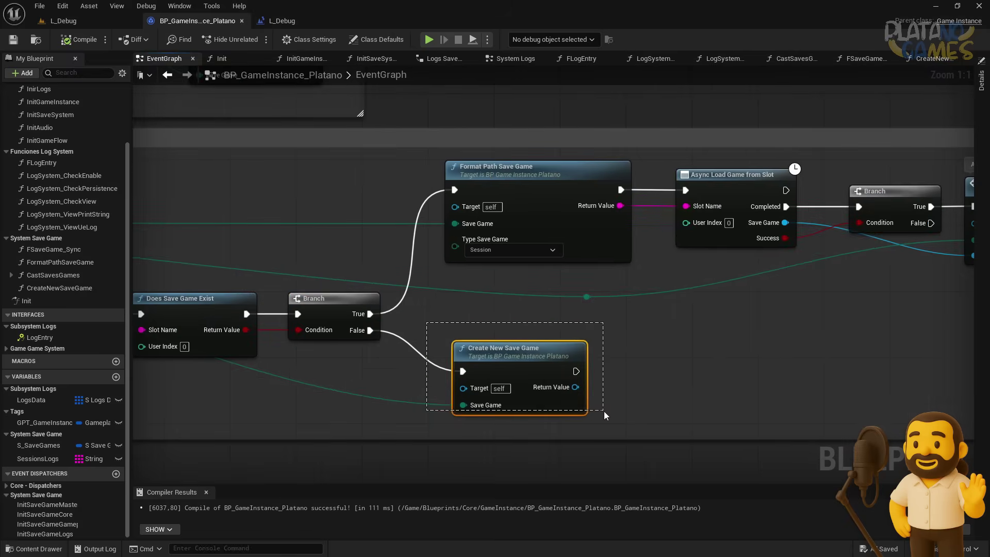
pyautogui.moveTo(605, 410); pyautogui.dragTo(469, 336, button='right')
pyautogui.moveTo(469, 336); pyautogui.dragTo(623, 416)
pyautogui.moveTo(624, 415); pyautogui.dragTo(529, 403, button='right')
pyautogui.moveTo(818, 232); pyautogui.dragTo(818, 314)
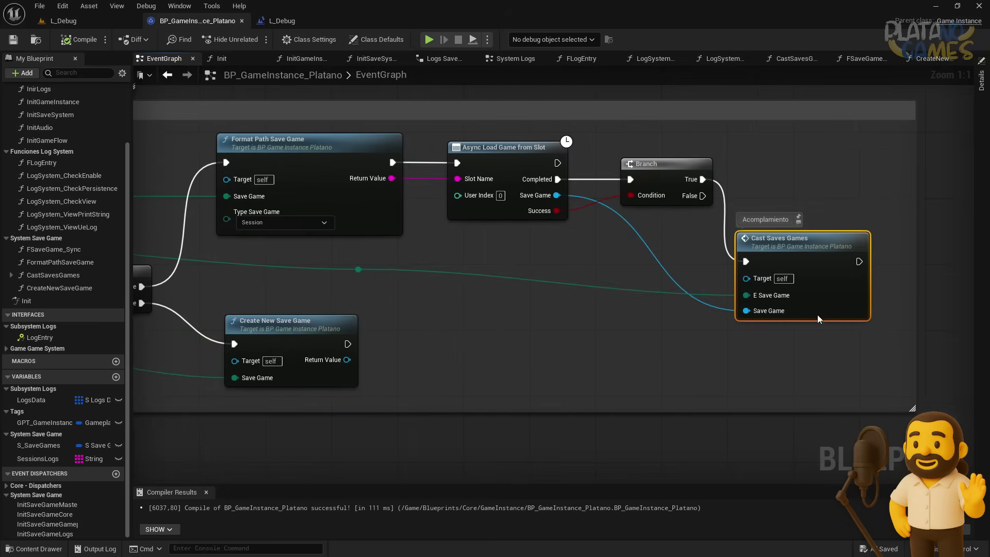
pyautogui.moveTo(347, 343)
pyautogui.mouseDown()
pyautogui.moveTo(746, 262)
pyautogui.moveTo(776, 280)
pyautogui.mouseUp()
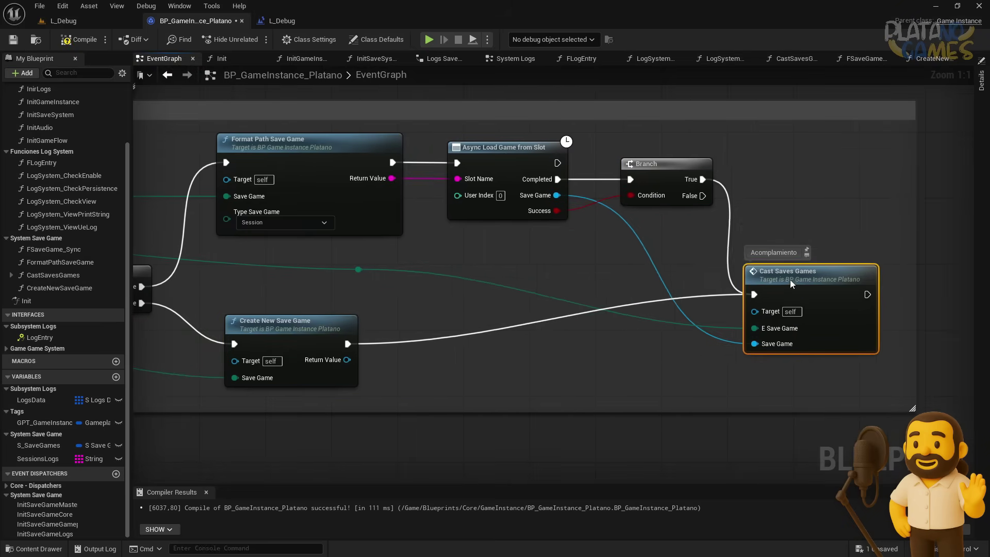
# - Reposition the Cast Saves Games node beside the Branch's True output
pyautogui.moveTo(340, 301); pyautogui.dragTo(224, 385)
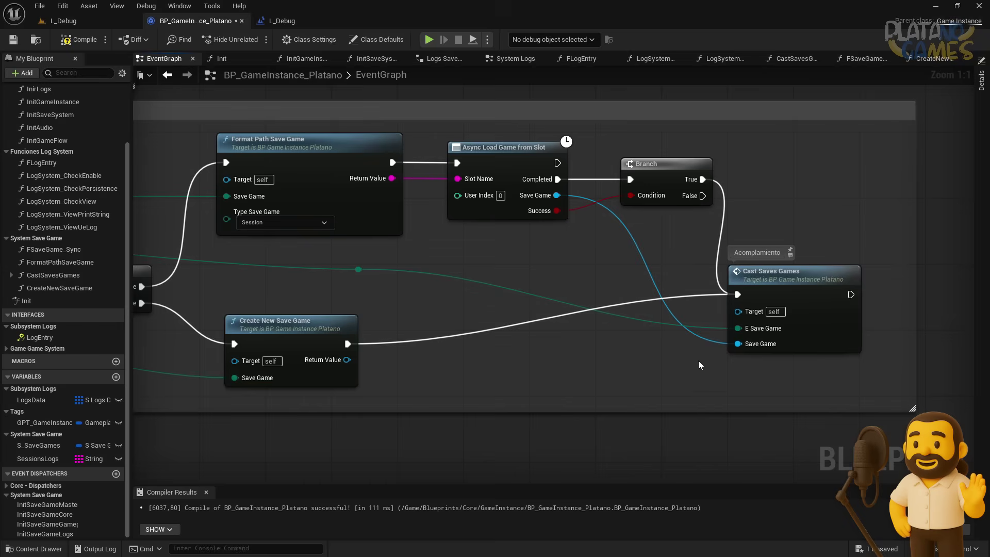
pyautogui.moveTo(698, 360); pyautogui.dragTo(899, 214)
pyautogui.click(898, 214)
pyautogui.moveTo(385, 322); pyautogui.dragTo(380, 295, button='right')
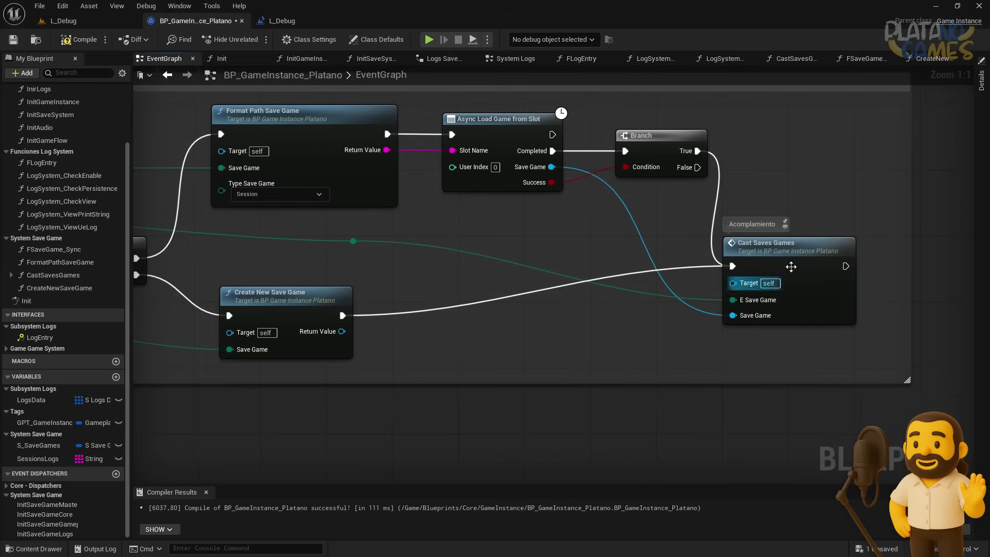
pyautogui.keyDown('alt'); pyautogui.click(688, 267); pyautogui.keyUp('alt')
pyautogui.moveTo(799, 255); pyautogui.dragTo(816, 140)
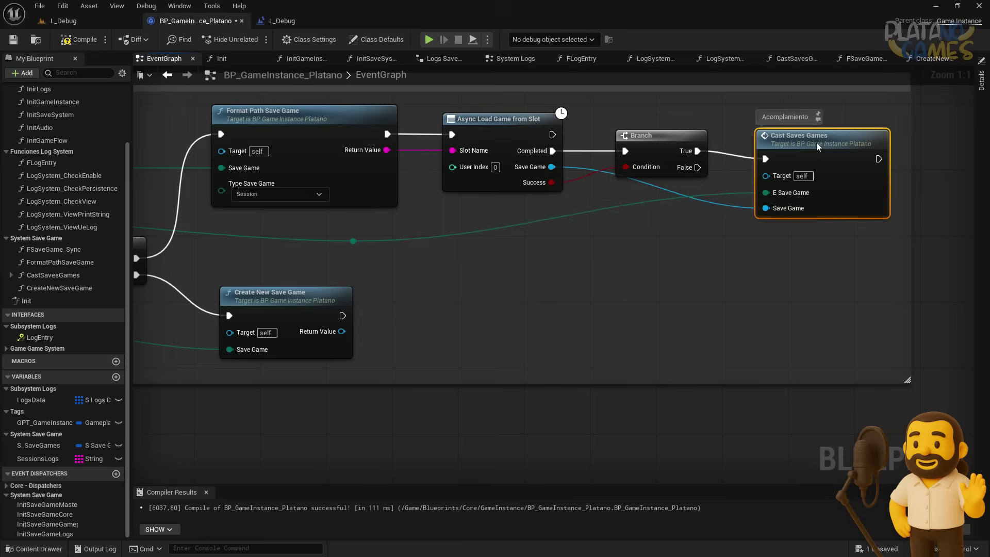
# - Duplicate Cast Saves Games and feed the copy Create New Save Game's exec and Return Value
pyautogui.hotkey('ctrl', 'd')
pyautogui.moveTo(342, 316)
pyautogui.mouseDown()
pyautogui.moveTo(502, 341)
pyautogui.moveTo(548, 292)
pyautogui.mouseUp()
pyautogui.moveTo(352, 240); pyautogui.dragTo(510, 348)
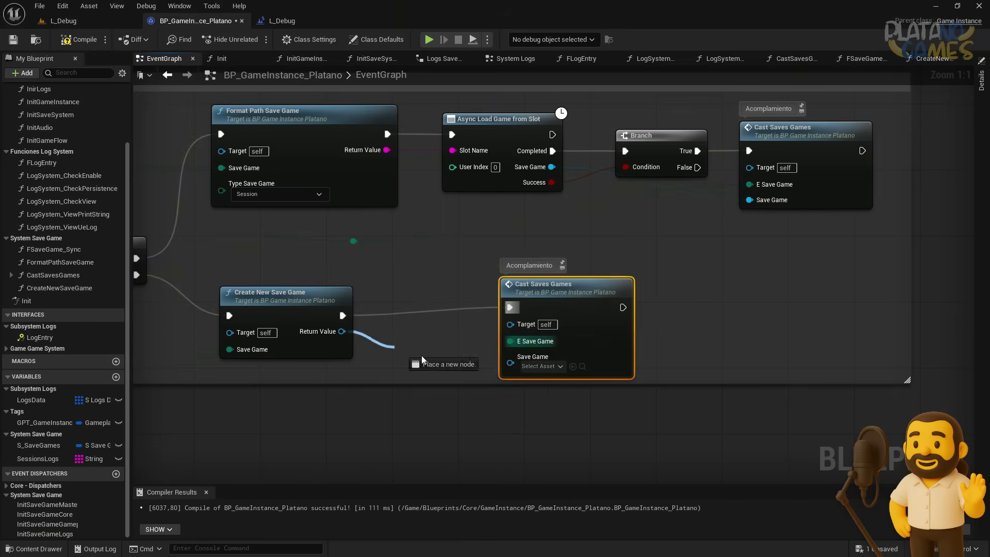
pyautogui.moveTo(342, 331); pyautogui.dragTo(511, 377)
pyautogui.moveTo(564, 294); pyautogui.dragTo(466, 310)
# - Compile and save the blueprint, then switch to the InitSaveSystem graph
pyautogui.scroll(-1, 477, 305)
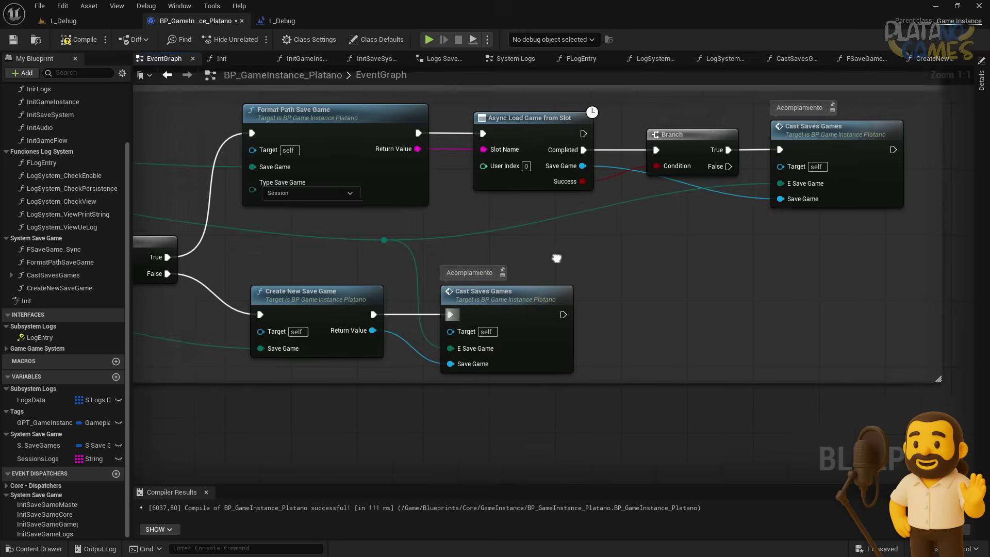
pyautogui.moveTo(477, 304); pyautogui.dragTo(607, 285, button='right')
pyautogui.scroll(-1, 485, 260)
pyautogui.moveTo(484, 259); pyautogui.dragTo(560, 255, button='right')
pyautogui.click(72, 39)
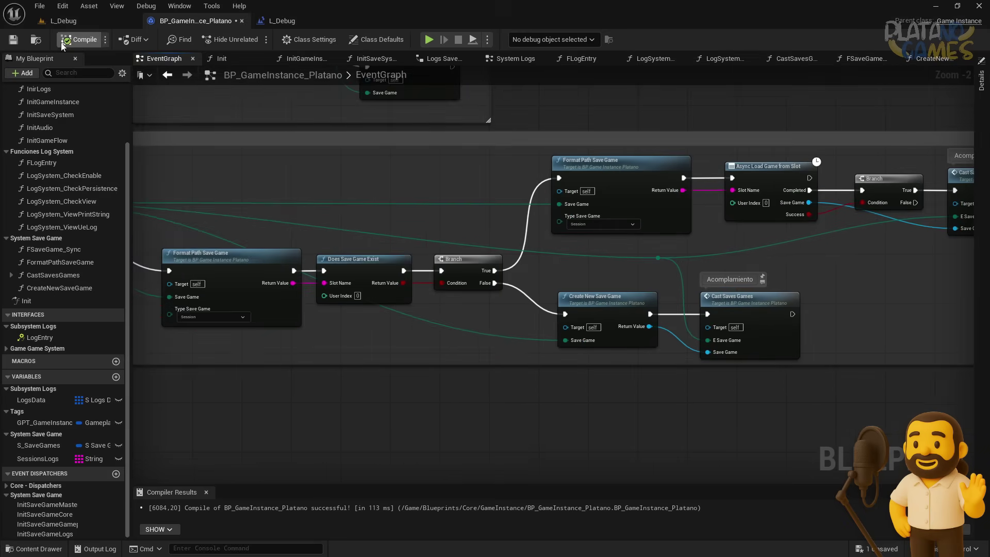
pyautogui.click(13, 40)
pyautogui.click(167, 75)
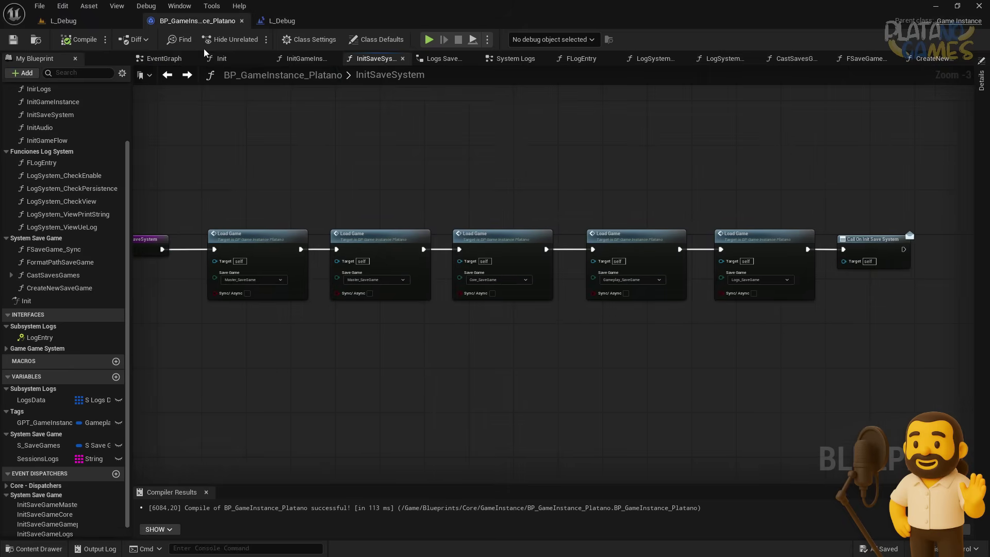
# - Play-test to confirm the Logs, Gameplay, Core and Master save games load, then return to EventGraph
pyautogui.click(13, 39)
pyautogui.click(429, 40)
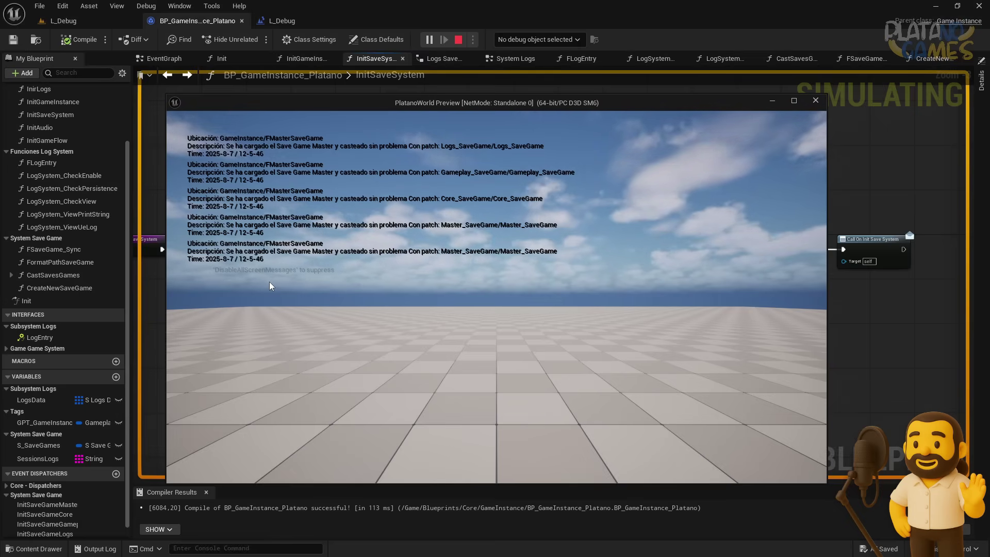
pyautogui.click(816, 101)
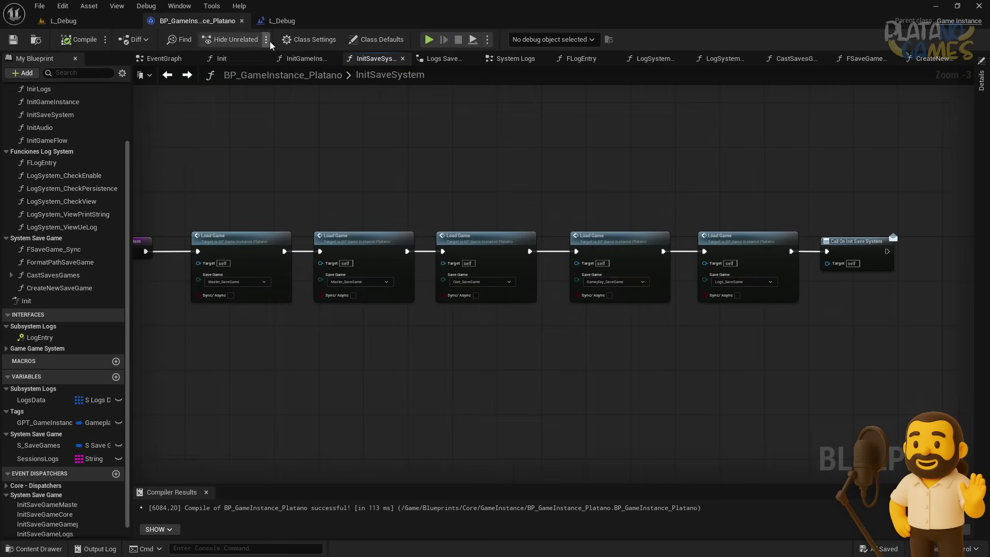
pyautogui.click(164, 58)
# - Cut the async load nodes from the EventGraph and paste them into System Save Game
pyautogui.scroll(-4, 512, 280)
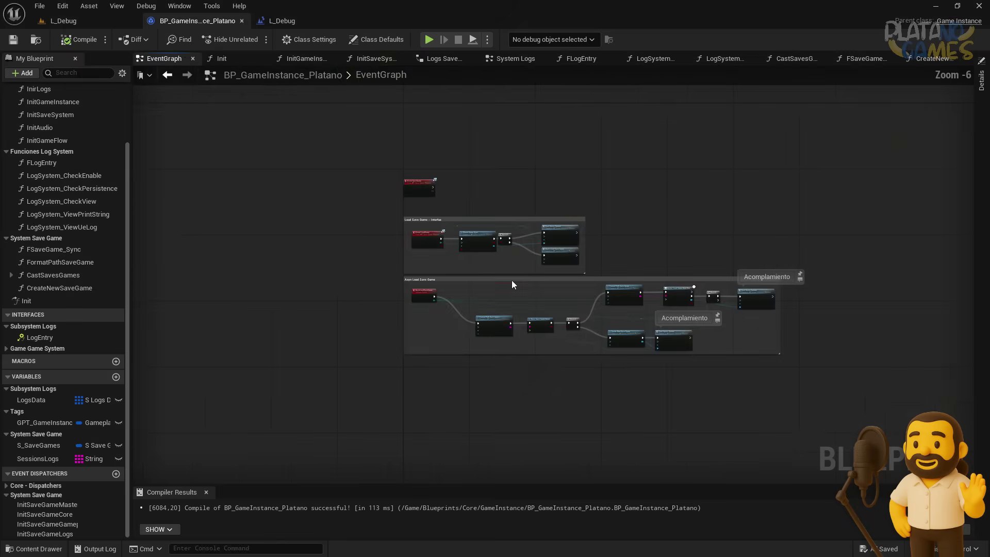
pyautogui.moveTo(854, 407); pyautogui.dragTo(315, 121)
pyautogui.hotkey('ctrl', 'x')
pyautogui.scroll(3, 59, 194)
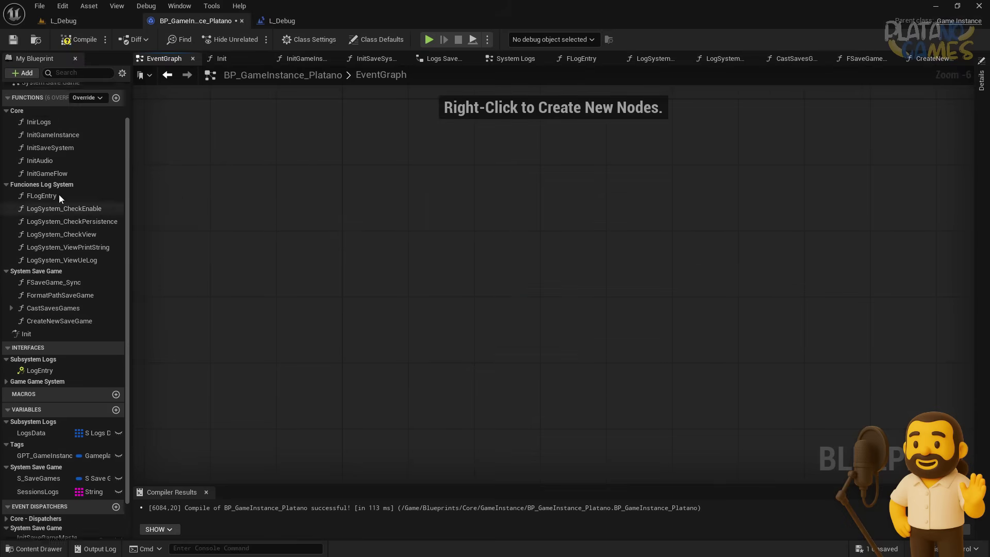
pyautogui.doubleClick(48, 130)
pyautogui.scroll(-5, 474, 278)
pyautogui.scroll(-4, 445, 207)
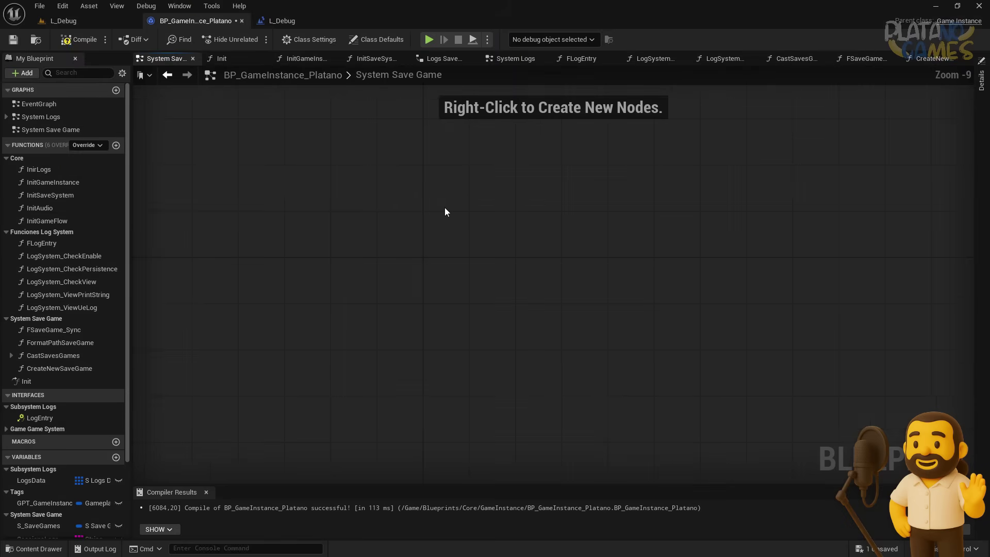
pyautogui.hotkey('ctrl', 'v')
# - Resolve the pasted function reference with Create Matching Function and shift the pasted nodes right
pyautogui.click(521, 237)
pyautogui.click(537, 256)
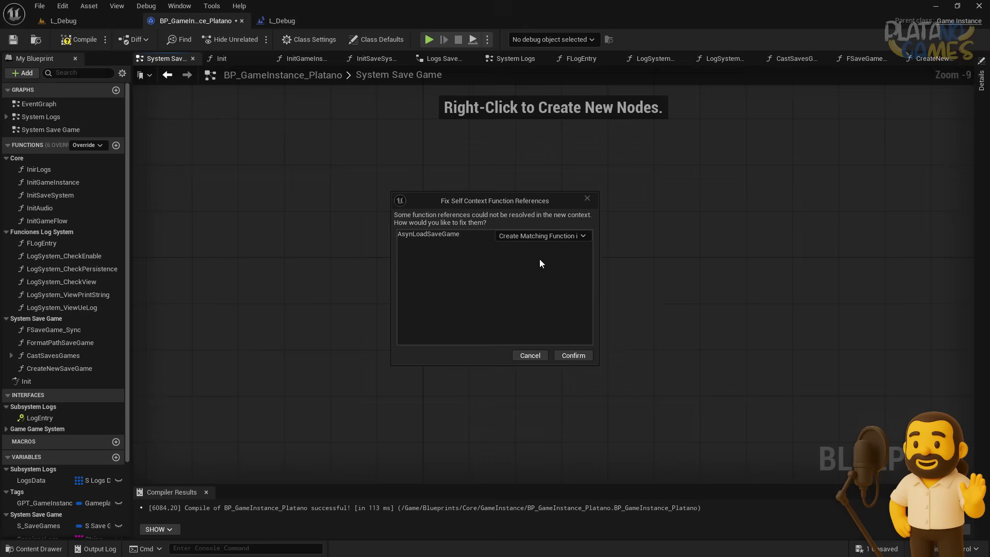
pyautogui.click(590, 356)
pyautogui.scroll(5, 377, 212)
pyautogui.scroll(4, 368, 243)
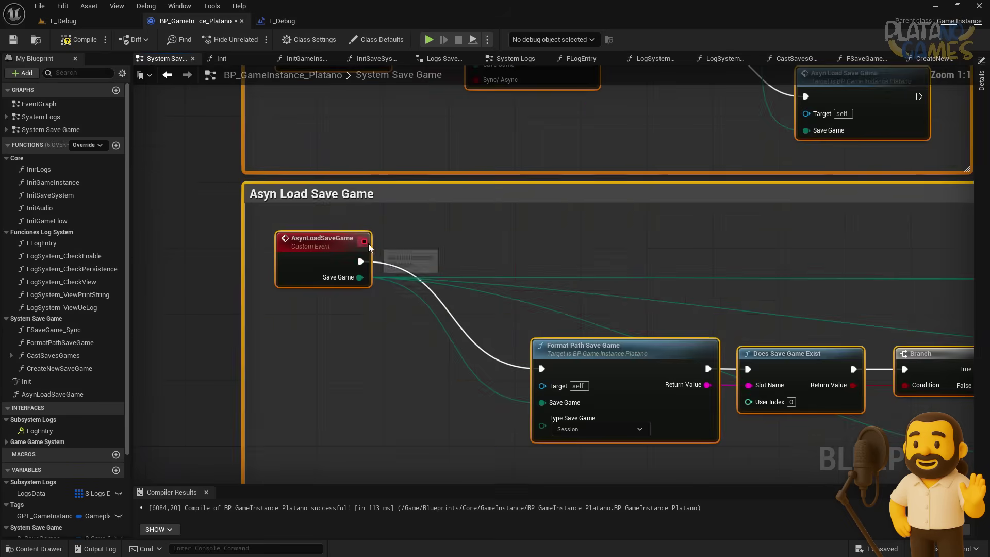
pyautogui.scroll(-2, 416, 236)
pyautogui.scroll(-1, 382, 305)
pyautogui.scroll(-2, 418, 301)
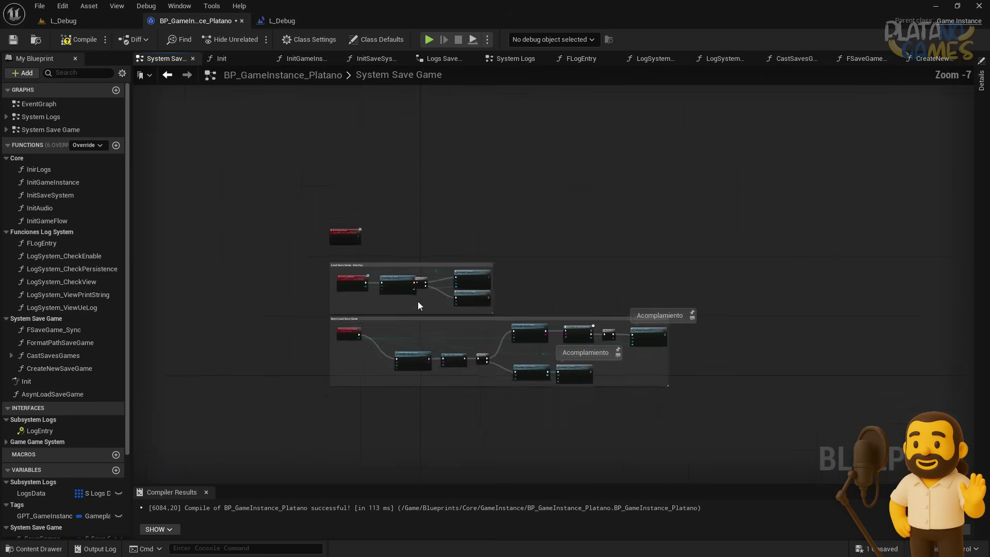
pyautogui.scroll(-1, 417, 301)
pyautogui.moveTo(306, 192)
pyautogui.mouseDown()
pyautogui.moveTo(685, 354)
pyautogui.moveTo(786, 340)
pyautogui.mouseUp()
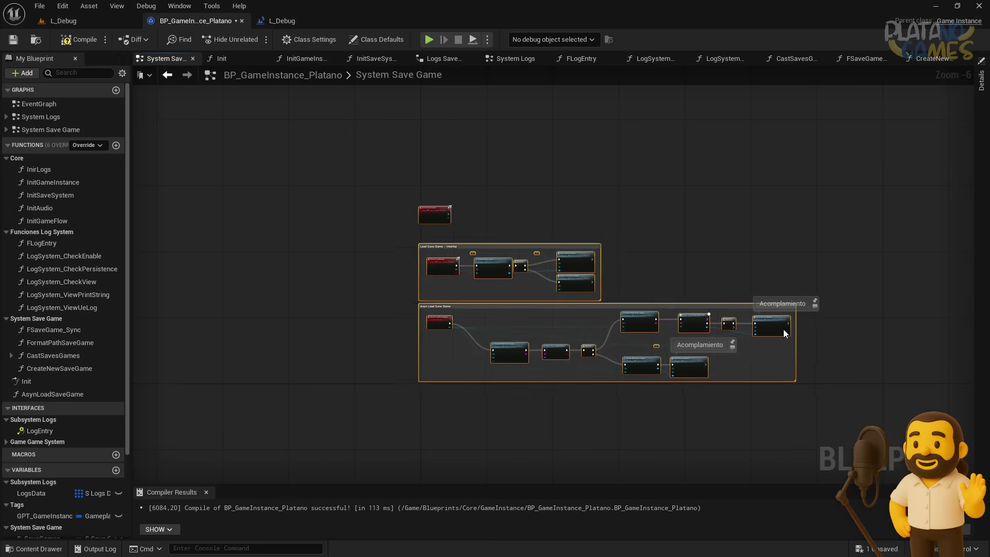
pyautogui.click(774, 391)
# - Compile, then delete the errored AsynLoadSaveGame event and its Asyn Load Save Game call node
pyautogui.scroll(4, 775, 390)
pyautogui.moveTo(789, 415); pyautogui.dragTo(787, 443, button='right')
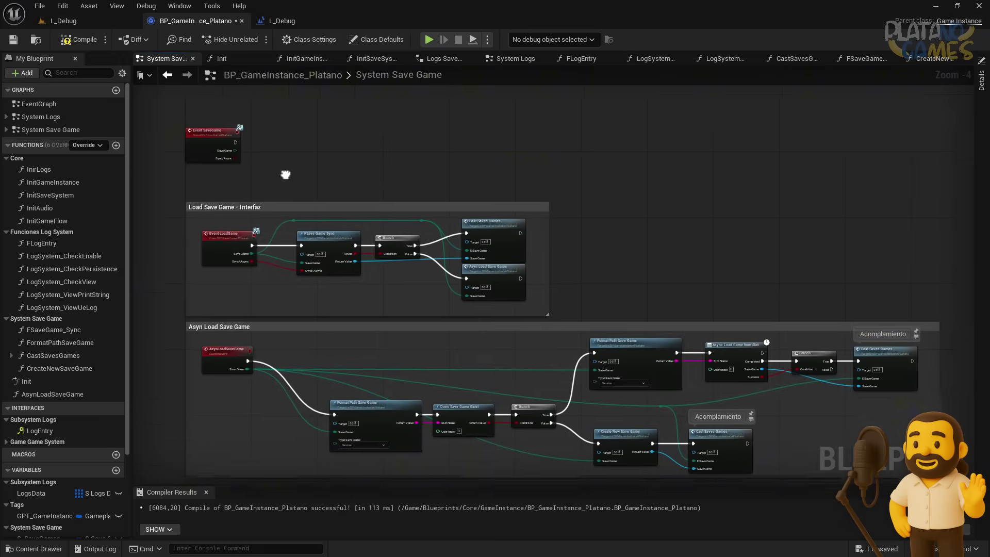
pyautogui.click(78, 39)
pyautogui.scroll(4, 203, 373)
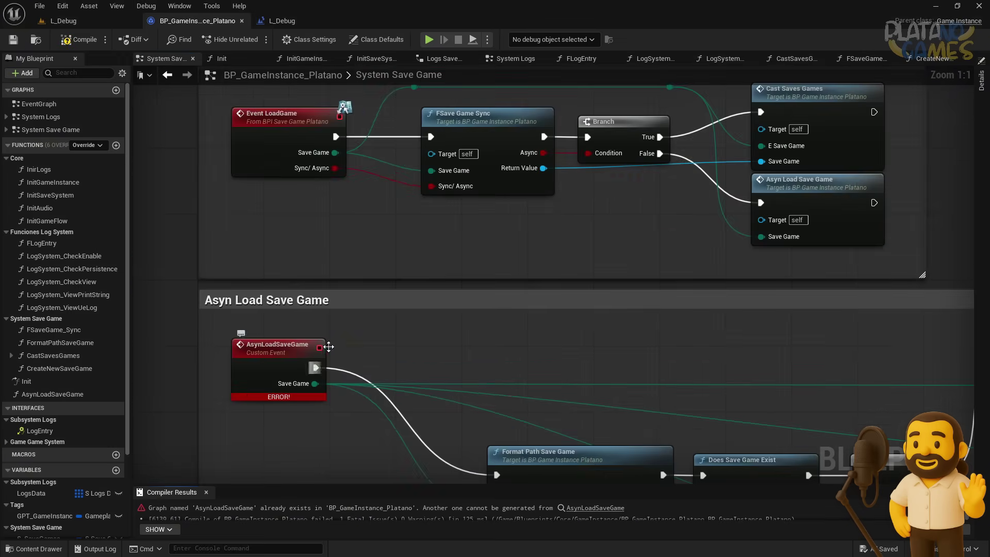
pyautogui.moveTo(328, 347); pyautogui.dragTo(321, 388, button='right')
pyautogui.click(271, 392)
pyautogui.moveTo(388, 372)
pyautogui.mouseDown(button='right')
pyautogui.moveTo(418, 309)
pyautogui.moveTo(370, 303)
pyautogui.mouseUp(button='right')
pyautogui.press('Delete')
pyautogui.click(766, 193)
pyautogui.press('Delete')
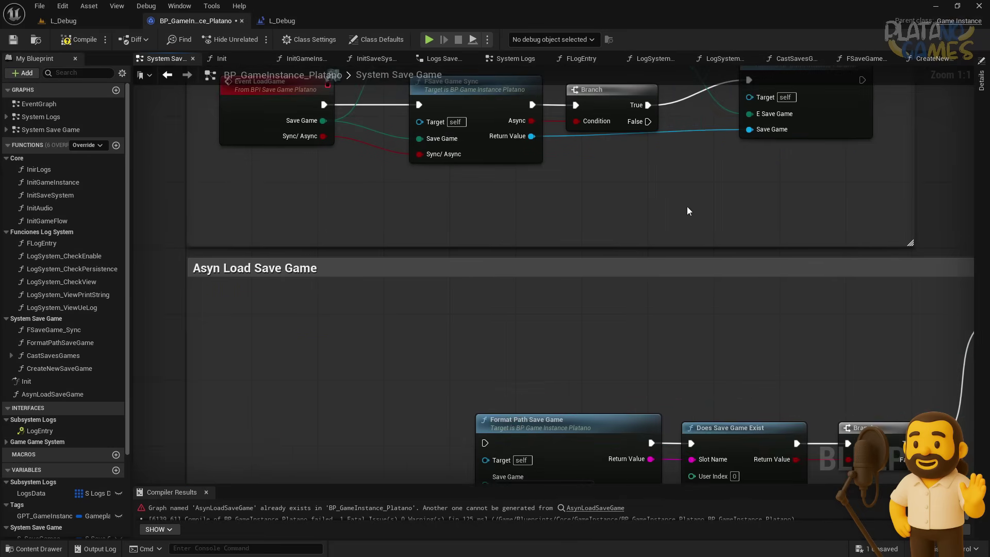
# - Add a new custom event node in place of the deleted event
pyautogui.rightClick(223, 352)
pyautogui.write('load')
pyautogui.press('Escape')
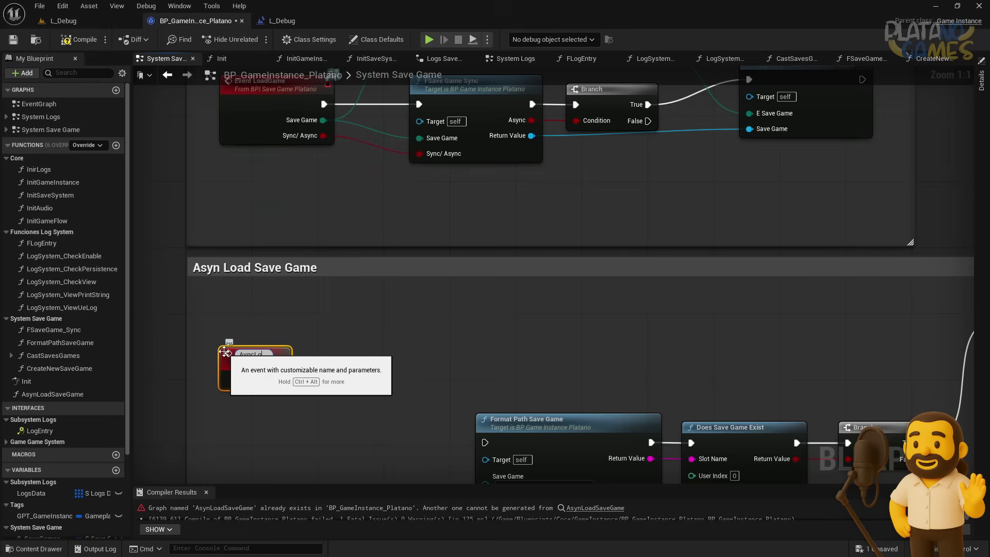
pyautogui.moveTo(225, 351); pyautogui.dragTo(282, 349, button='right')
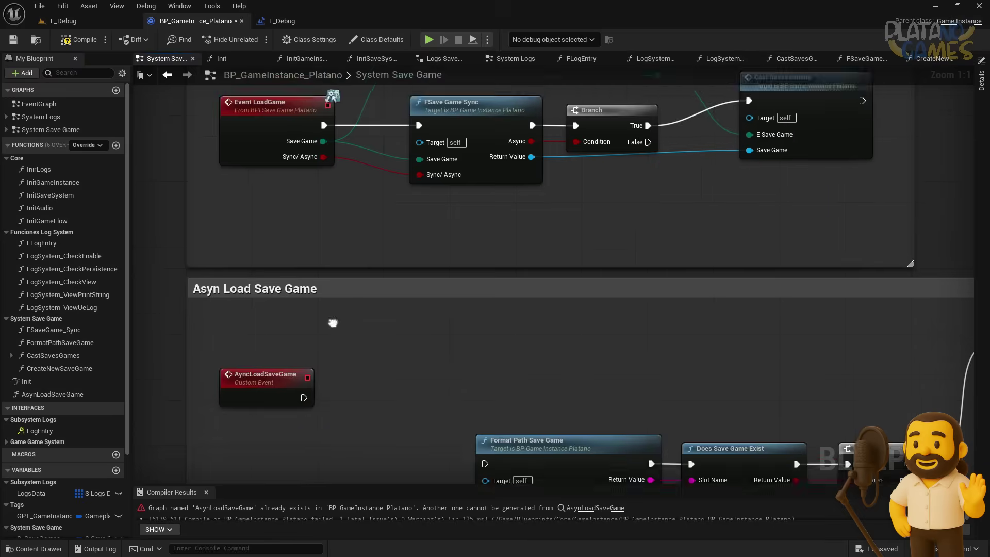
pyautogui.scroll(-1, 282, 348)
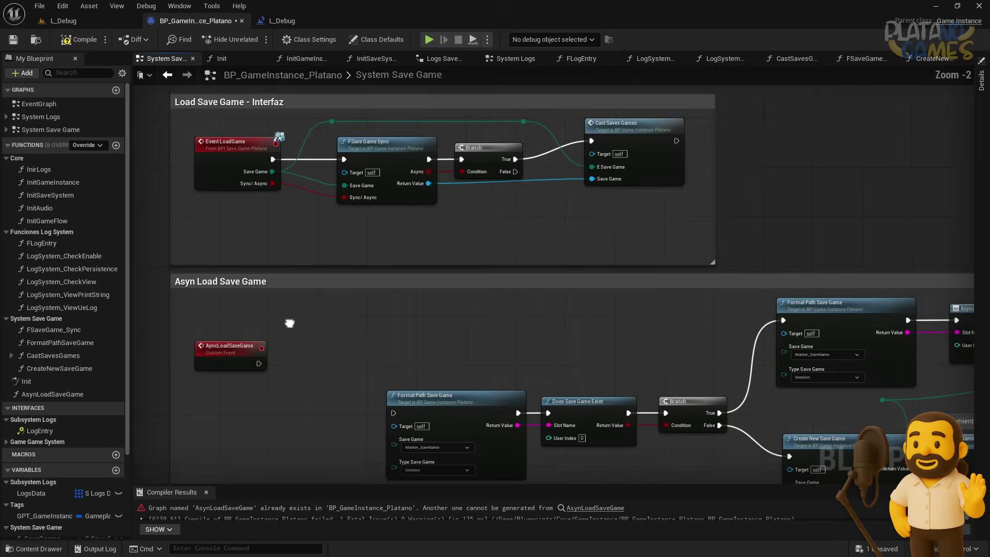
pyautogui.scroll(1, 572, 320)
# - Search actions from Branch False for 'create ev', then dismiss and pan to the async load section
pyautogui.moveTo(520, 160); pyautogui.dragTo(576, 218)
pyautogui.write('create')
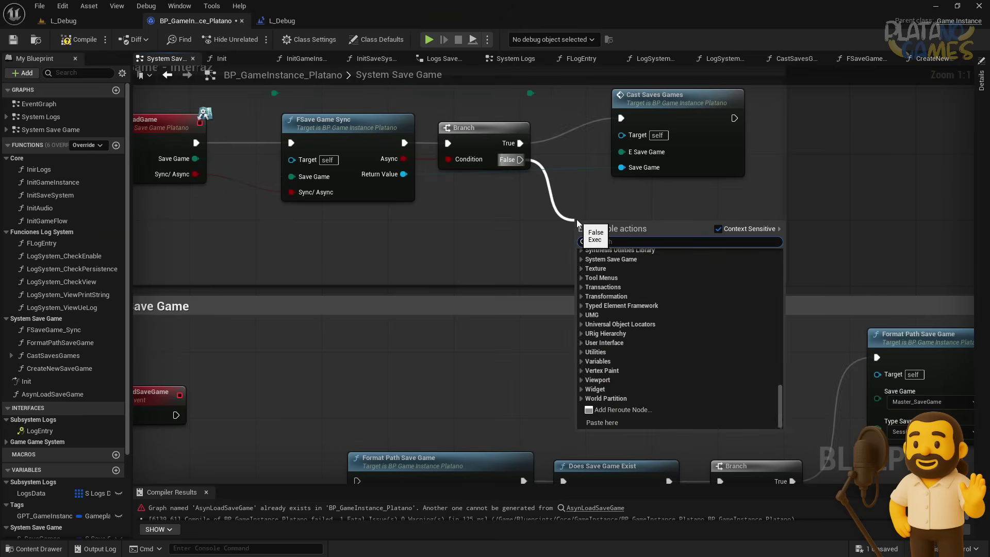
pyautogui.write(' en')
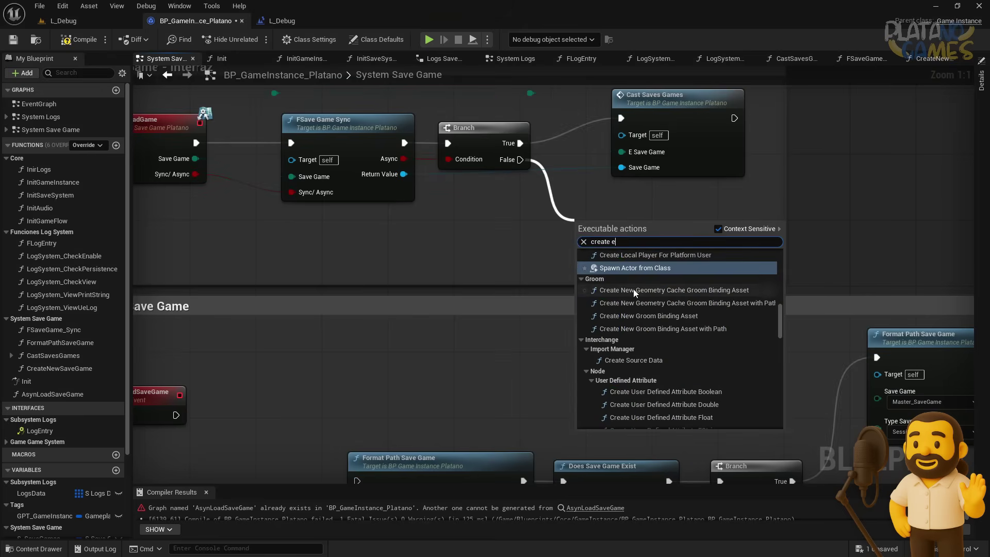
pyautogui.press('BackSpace')
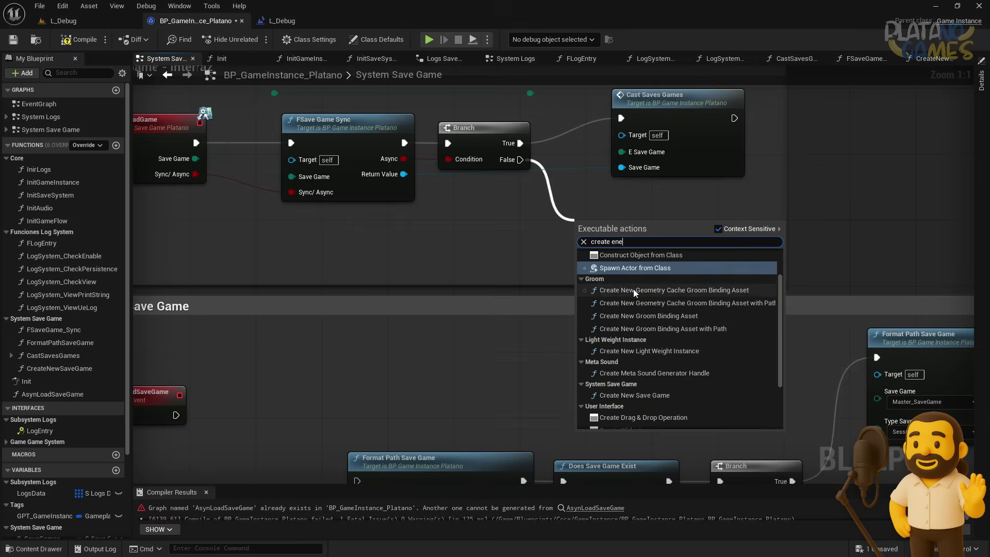
pyautogui.write('v')
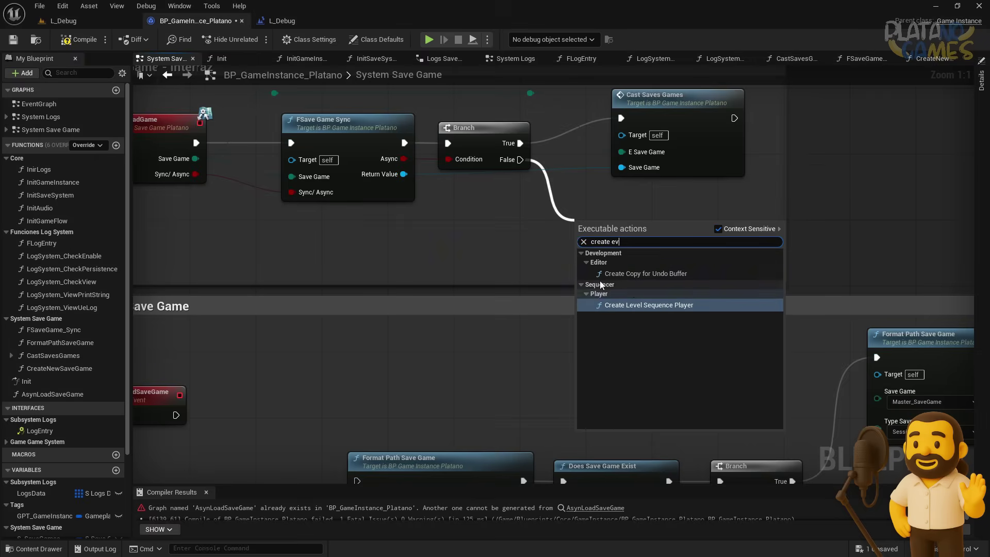
pyautogui.press('Escape')
pyautogui.moveTo(534, 152); pyautogui.dragTo(237, 330, button='right')
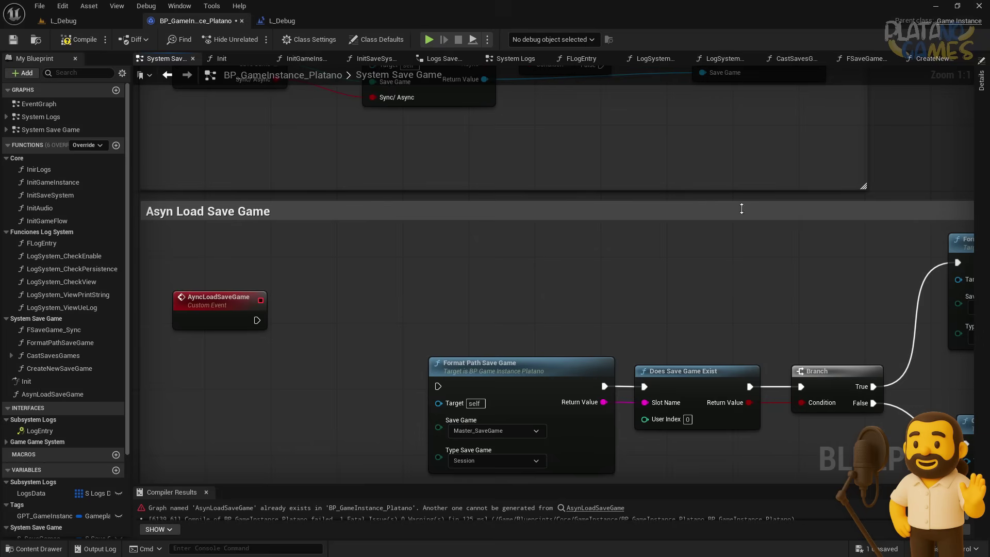
pyautogui.moveTo(742, 209); pyautogui.dragTo(186, 333, button='right')
# - Add a Save Game input parameter to the AsyncLoadSaveGame custom event
pyautogui.click(981, 79)
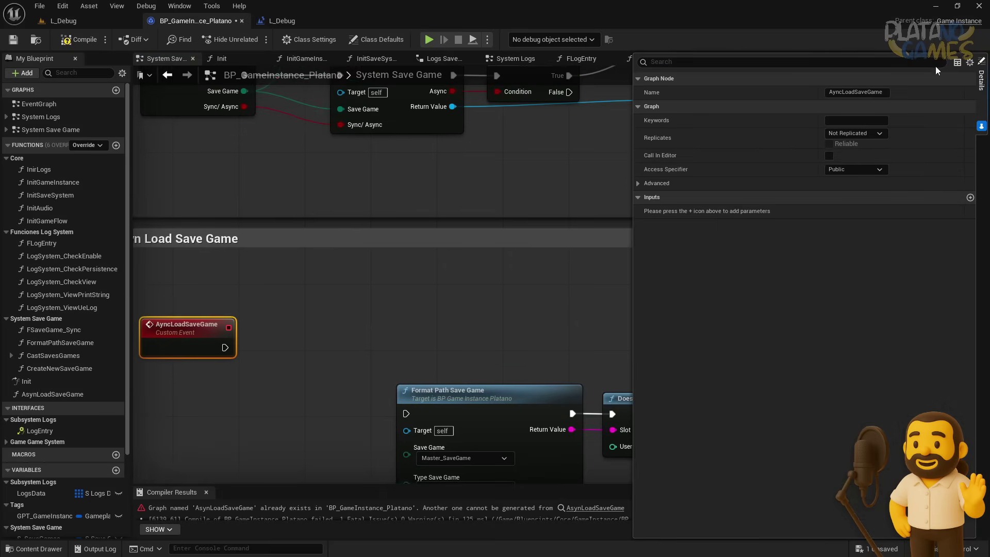
pyautogui.click(970, 197)
pyautogui.press('BackSpace')
pyautogui.press('BackSpace')
pyautogui.press('BackSpace')
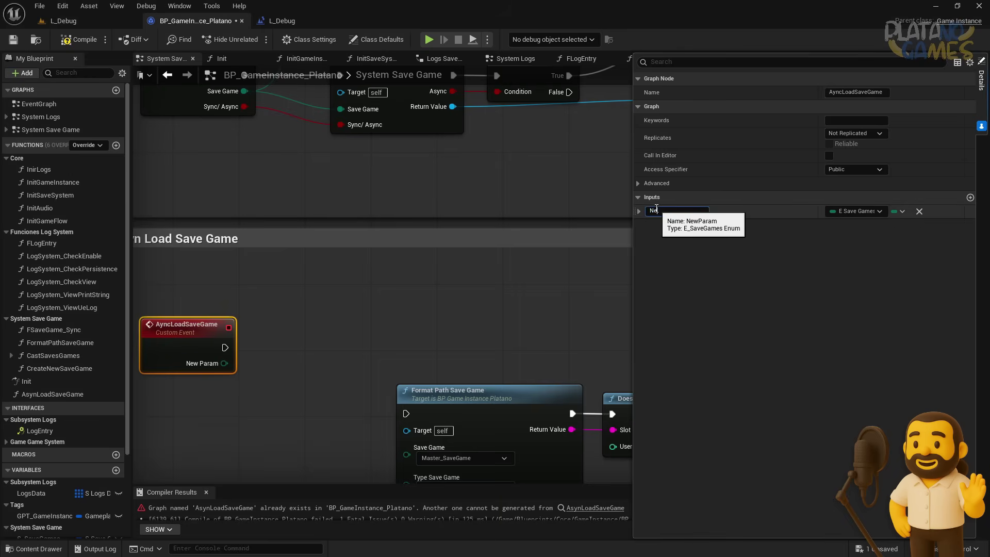
pyautogui.click(259, 296)
pyautogui.moveTo(289, 361); pyautogui.dragTo(259, 296, button='right')
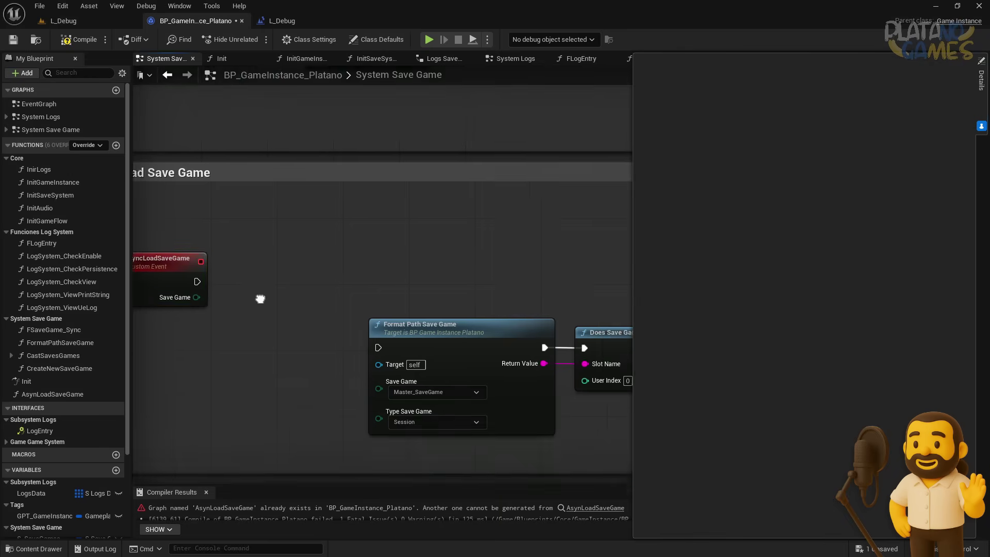
pyautogui.scroll(-2, 316, 307)
pyautogui.scroll(1, 216, 287)
# - Wire the event's Save Game into both Format Path nodes, setting Type Save Game to Unique
pyautogui.moveTo(391, 375); pyautogui.dragTo(392, 375)
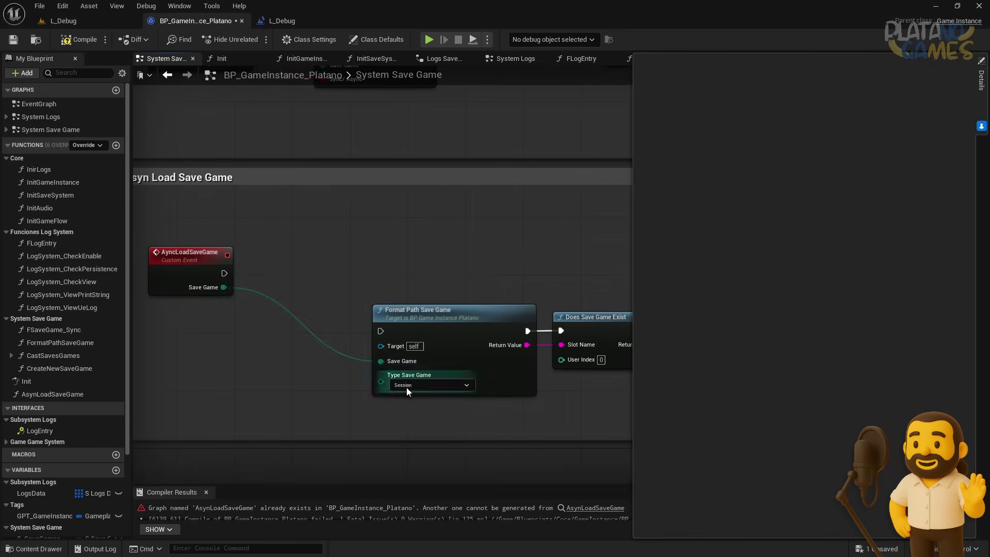
pyautogui.click(408, 387)
pyautogui.click(407, 416)
pyautogui.click(979, 128)
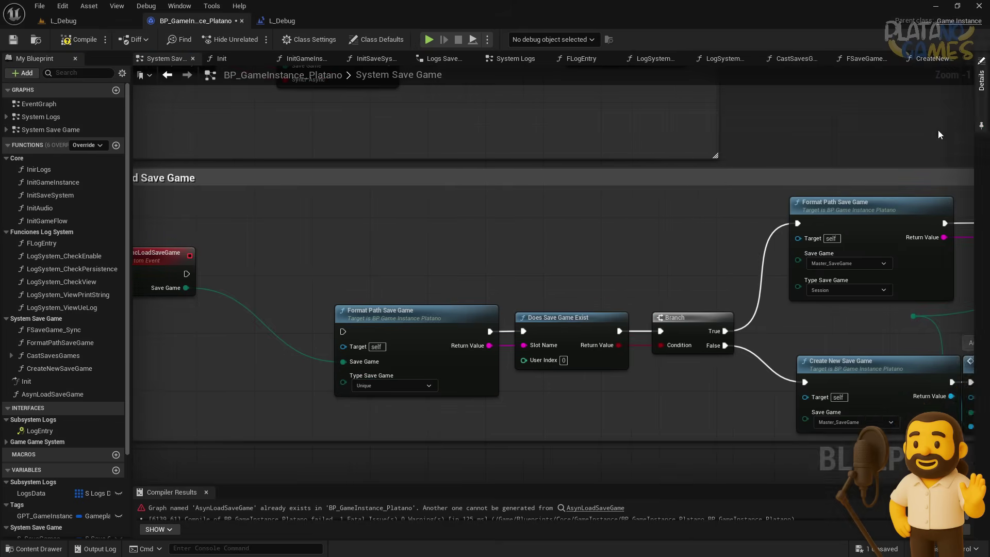
pyautogui.moveTo(664, 253); pyautogui.dragTo(653, 281, button='right')
pyautogui.moveTo(174, 315); pyautogui.dragTo(786, 288)
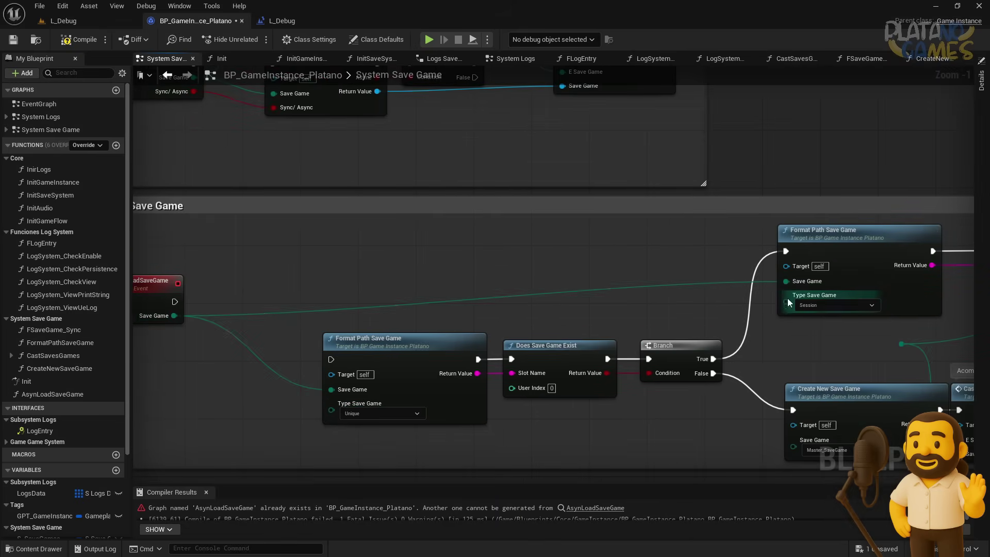
pyautogui.click(835, 318)
pyautogui.click(803, 336)
pyautogui.moveTo(767, 350); pyautogui.dragTo(740, 280, button='right')
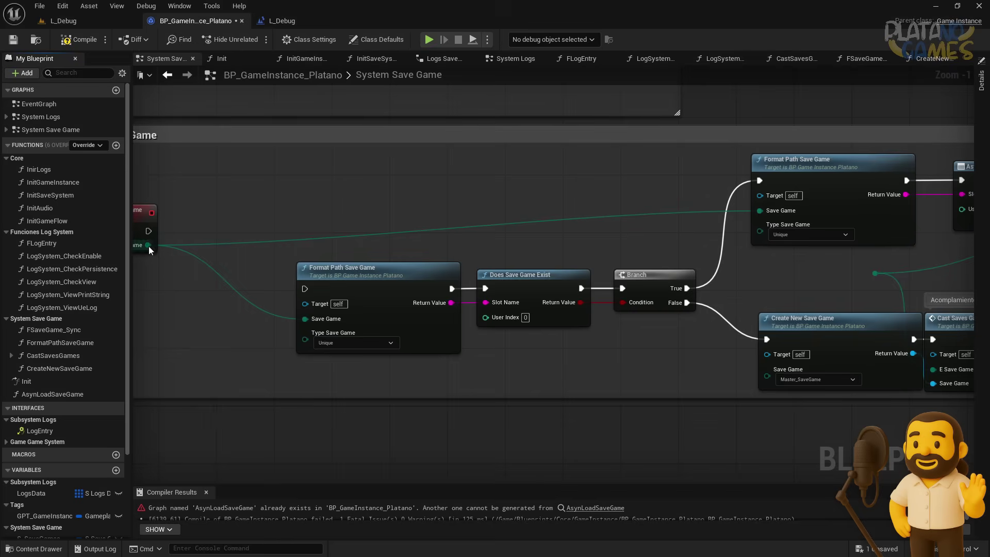
# - Route Save Game via a reroute into Create New Save Game and Cast Saves Games; wire exec to Format Path
pyautogui.moveTo(149, 245); pyautogui.dragTo(766, 375)
pyautogui.doubleClick(691, 364)
pyautogui.moveTo(695, 366); pyautogui.dragTo(237, 371)
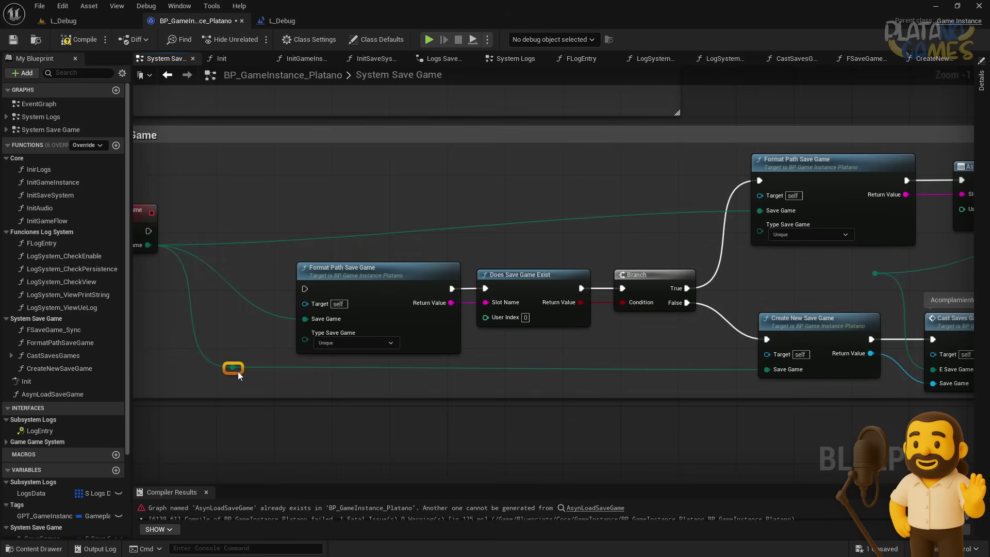
pyautogui.moveTo(508, 393); pyautogui.dragTo(533, 410, button='right')
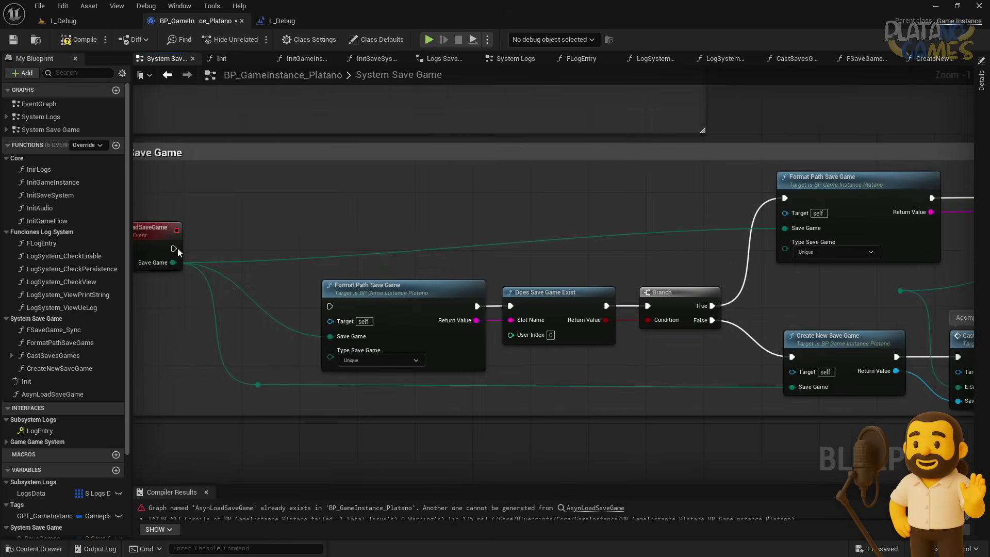
pyautogui.moveTo(174, 249); pyautogui.dragTo(330, 306)
pyautogui.moveTo(783, 309); pyautogui.dragTo(707, 281, button='right')
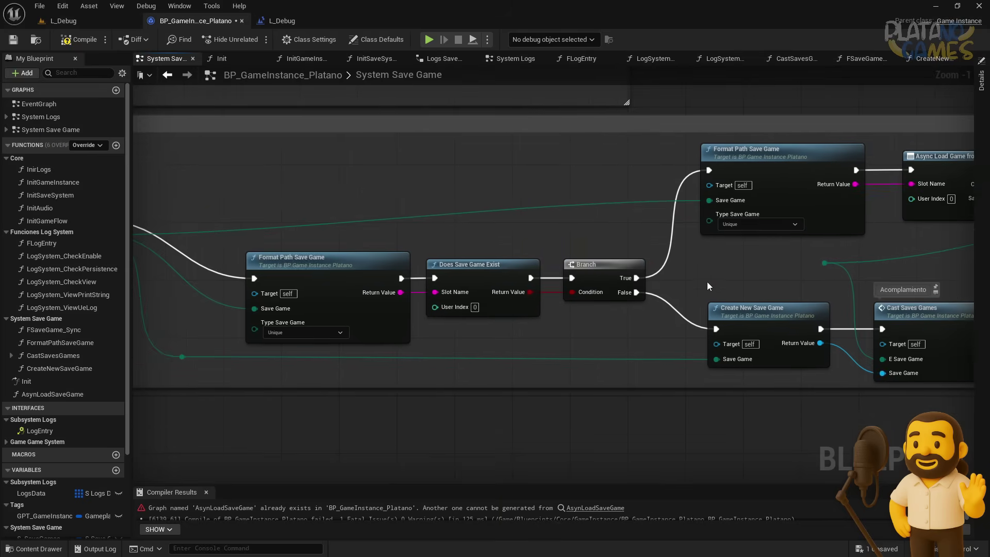
pyautogui.moveTo(181, 356); pyautogui.dragTo(825, 263)
pyautogui.moveTo(763, 251); pyautogui.dragTo(410, 242, button='right')
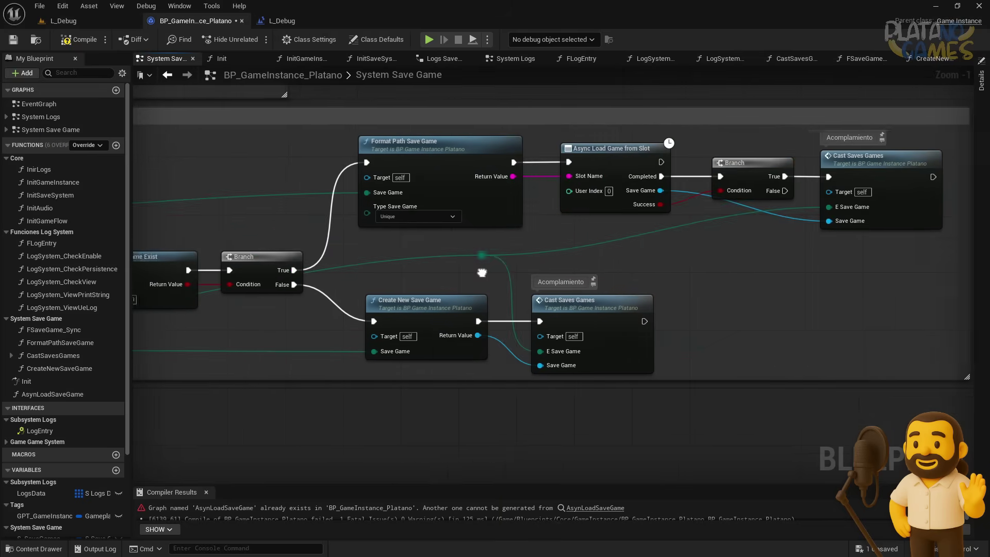
pyautogui.moveTo(763, 251); pyautogui.dragTo(877, 281, button='right')
pyautogui.scroll(-2, 877, 281)
pyautogui.moveTo(560, 273); pyautogui.dragTo(603, 437, button='right')
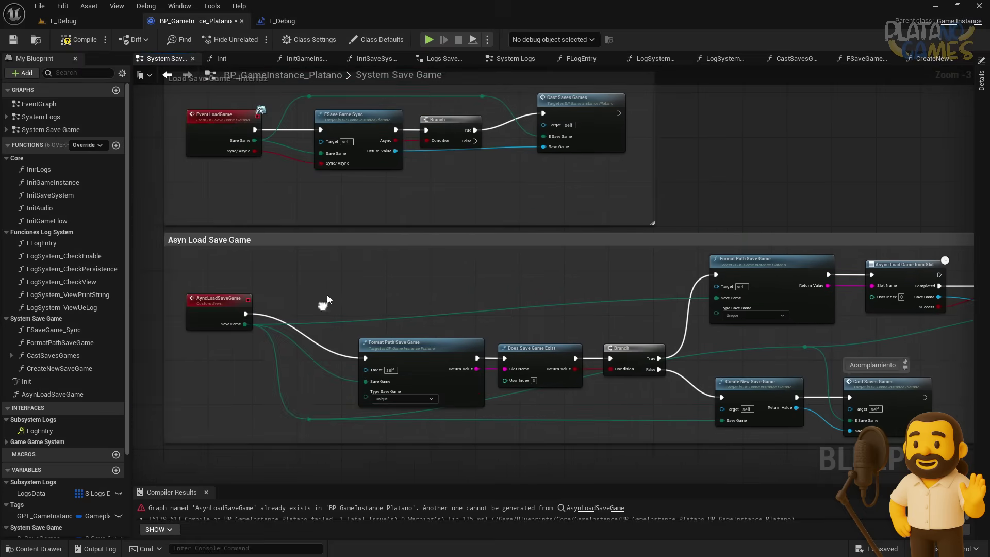
# - Compile, then try adding an async load call from Branch False, undoing the Async Load Game from Slot node
pyautogui.click(79, 40)
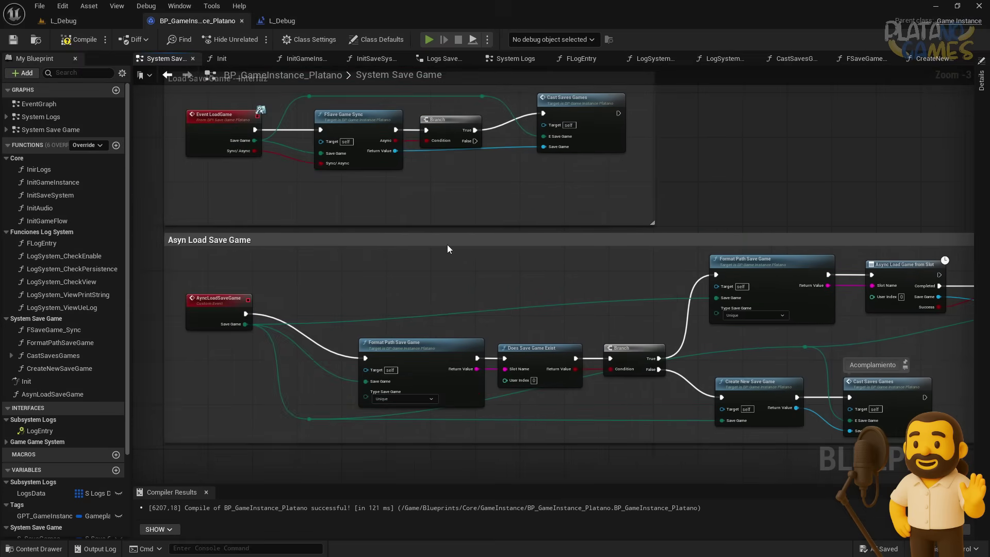
pyautogui.scroll(3, 357, 161)
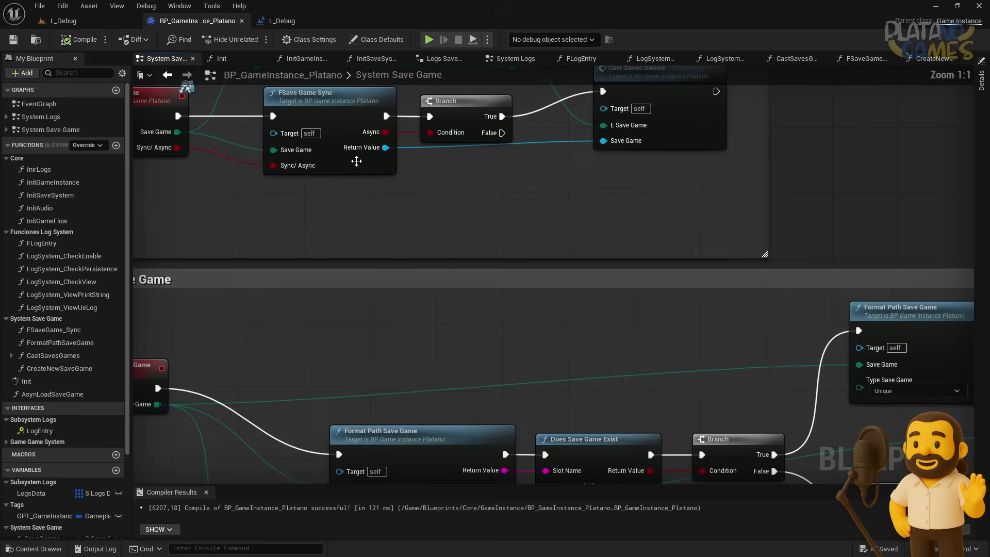
pyautogui.scroll(-1, 557, 204)
pyautogui.moveTo(508, 166); pyautogui.dragTo(559, 223)
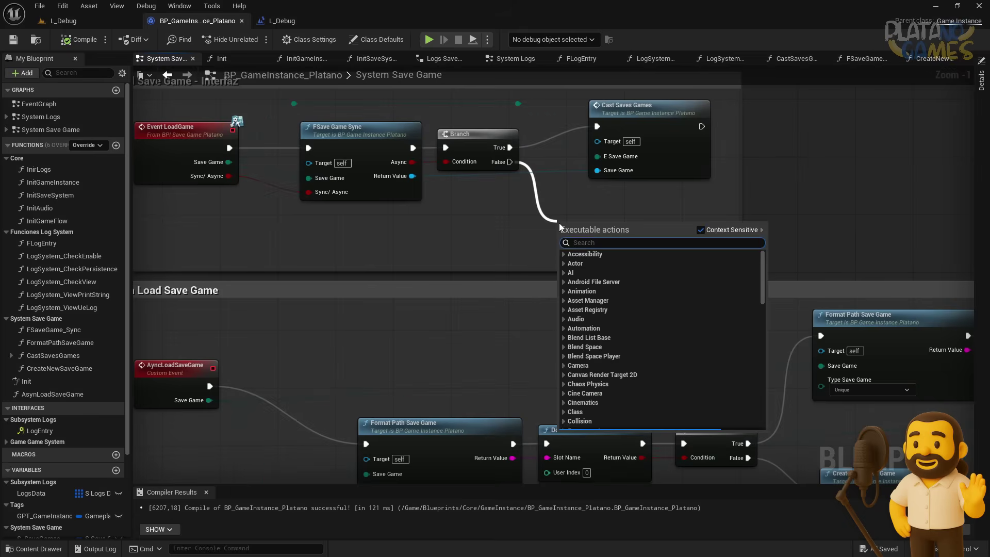
pyautogui.write('async load')
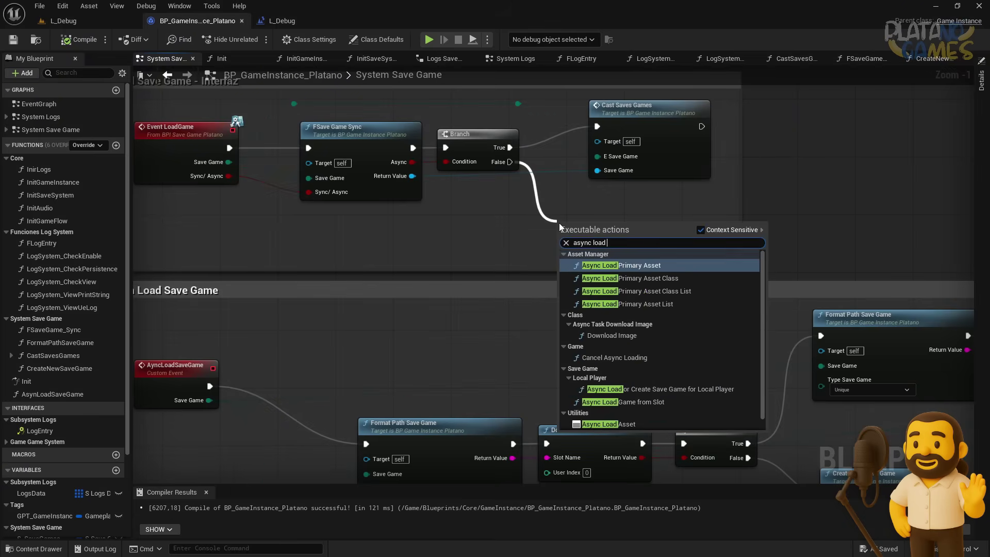
pyautogui.write(' save game')
pyautogui.press('Down')
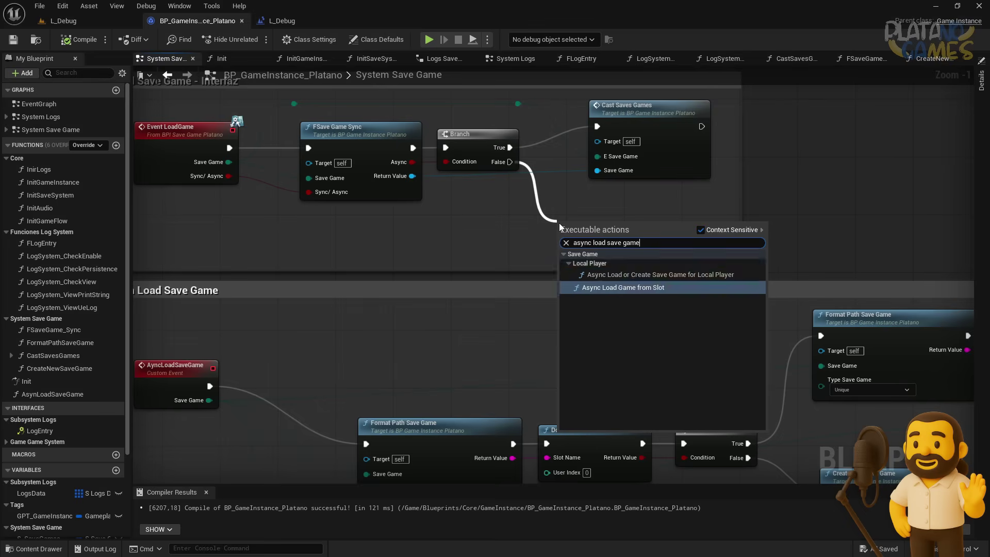
pyautogui.press('Return')
pyautogui.hotkey('ctrl', 'z')
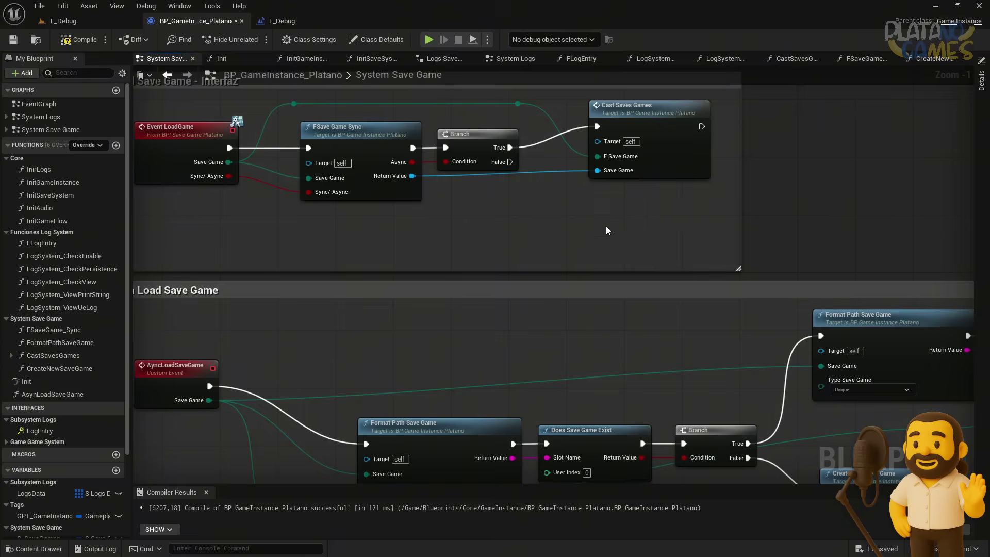
pyautogui.moveTo(509, 162); pyautogui.dragTo(567, 260)
pyautogui.write('async')
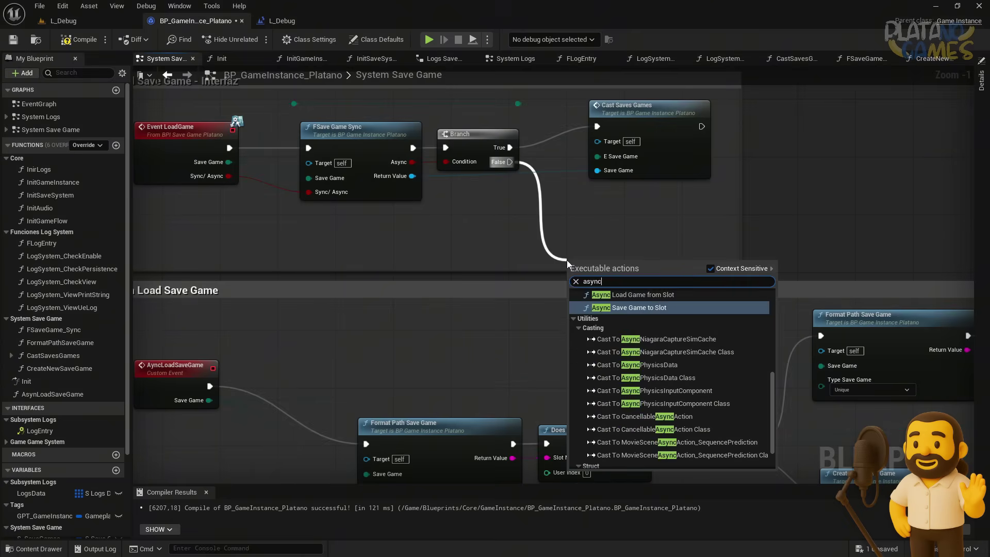
pyautogui.write('loadsav')
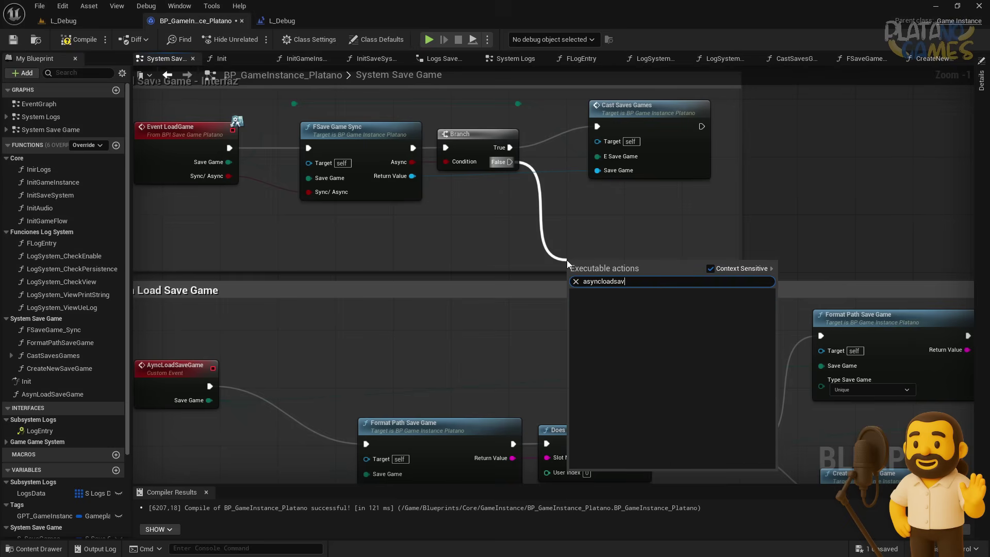
pyautogui.click(231, 361)
# - Rename the custom event to FAyncLoadSaveGame by prefixing an F
pyautogui.doubleClick(176, 365)
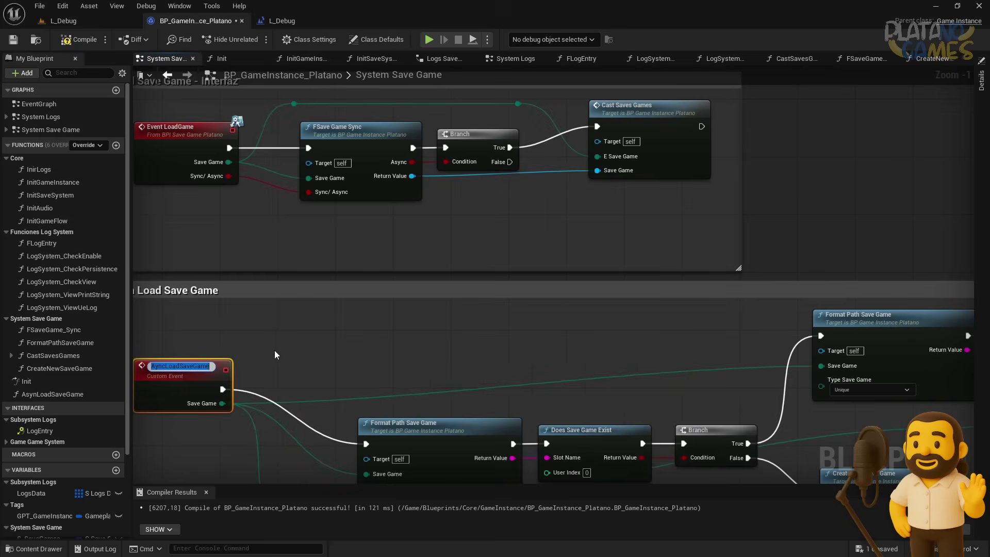
pyautogui.press('Home')
pyautogui.write('F')
pyautogui.press('Return')
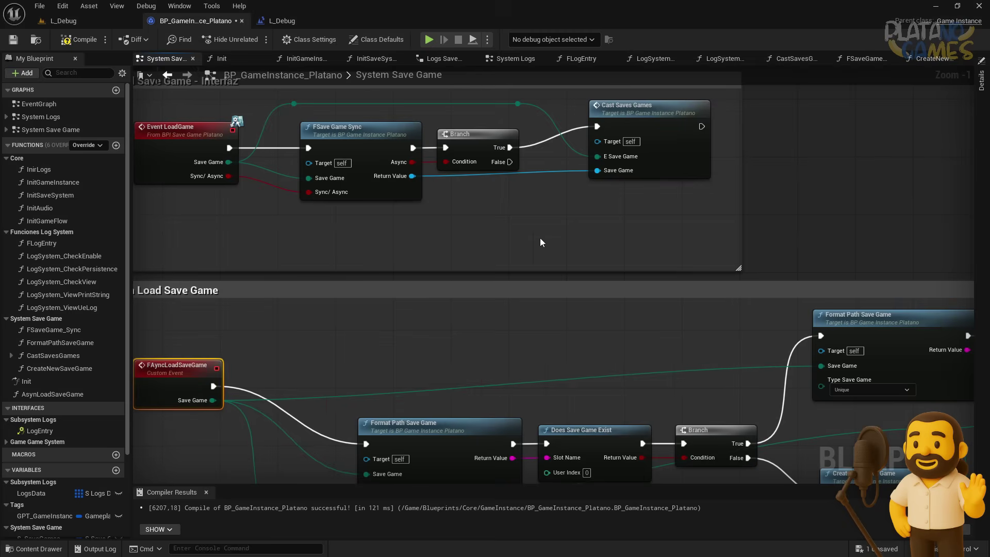
# - Add an FAync Load Save Game call on the load-game Branch's False output
pyautogui.moveTo(509, 162); pyautogui.dragTo(532, 236)
pyautogui.write('fas')
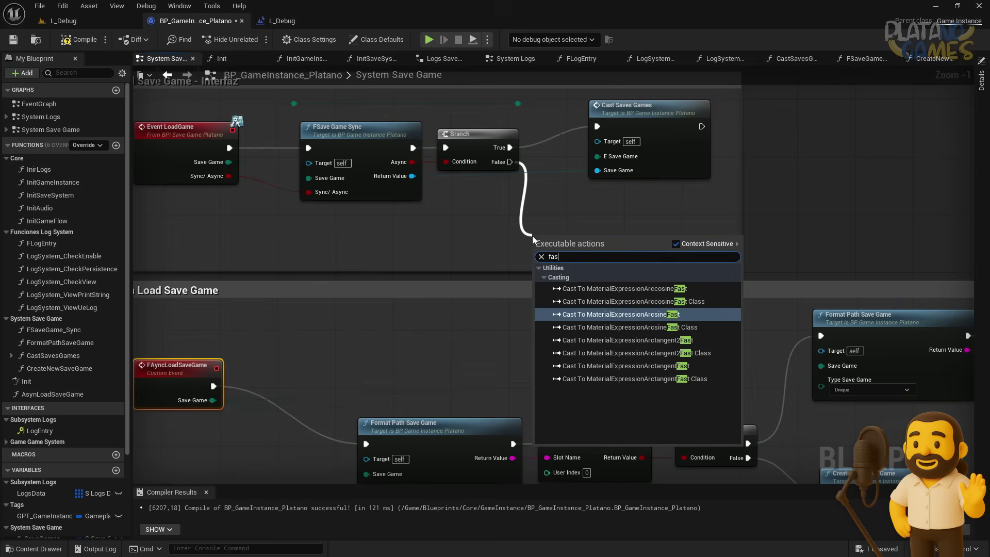
pyautogui.press('BackSpace')
pyautogui.press('BackSpace')
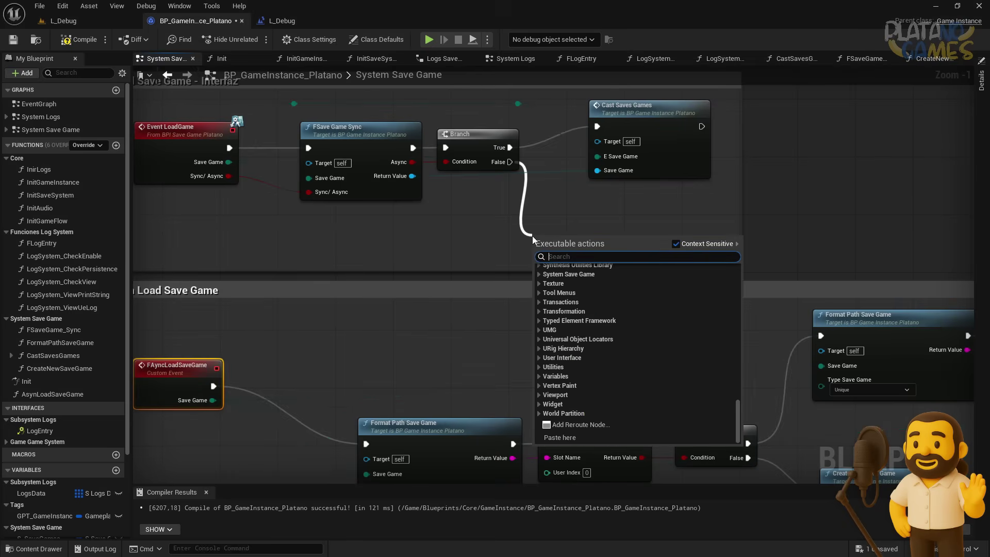
pyautogui.write('FAs')
pyautogui.press('BackSpace')
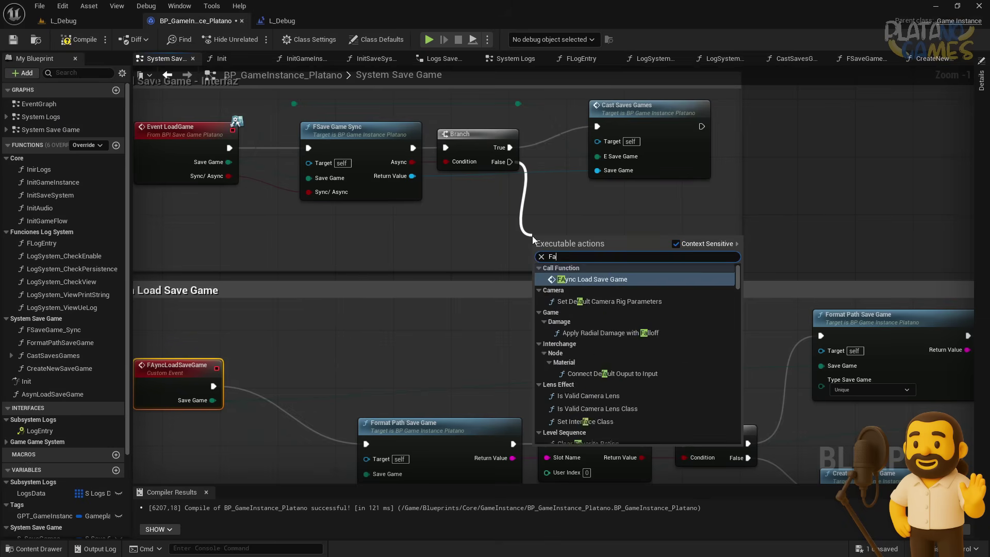
pyautogui.press('BackSpace')
pyautogui.write('As')
pyautogui.press('BackSpace')
pyautogui.write('ync')
pyautogui.press('Return')
# - Place the call below Cast Saves Games and feed it Event LoadGame's Save Game through a reroute
pyautogui.moveTo(585, 247); pyautogui.dragTo(587, 216)
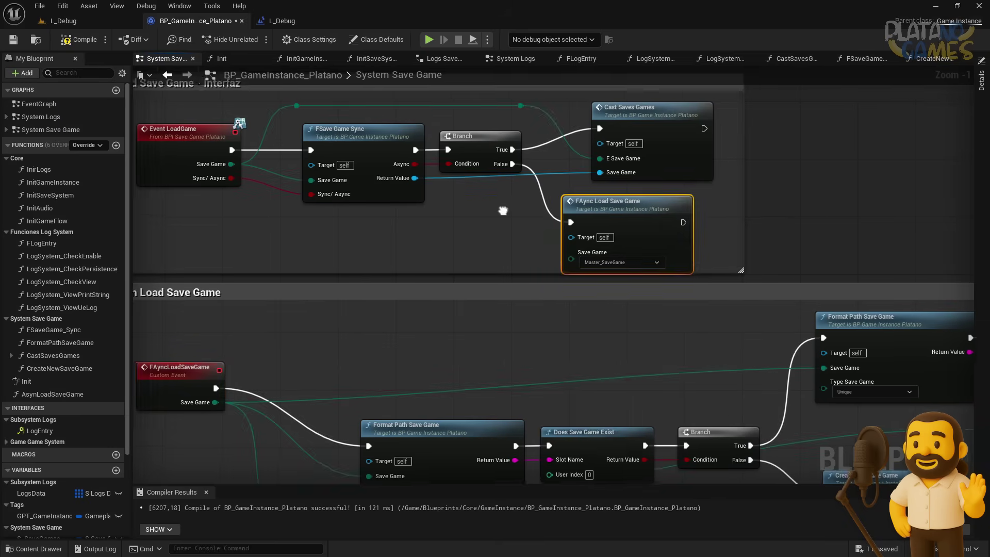
pyautogui.moveTo(246, 163); pyautogui.dragTo(298, 168, button='right')
pyautogui.moveTo(281, 167); pyautogui.dragTo(621, 256)
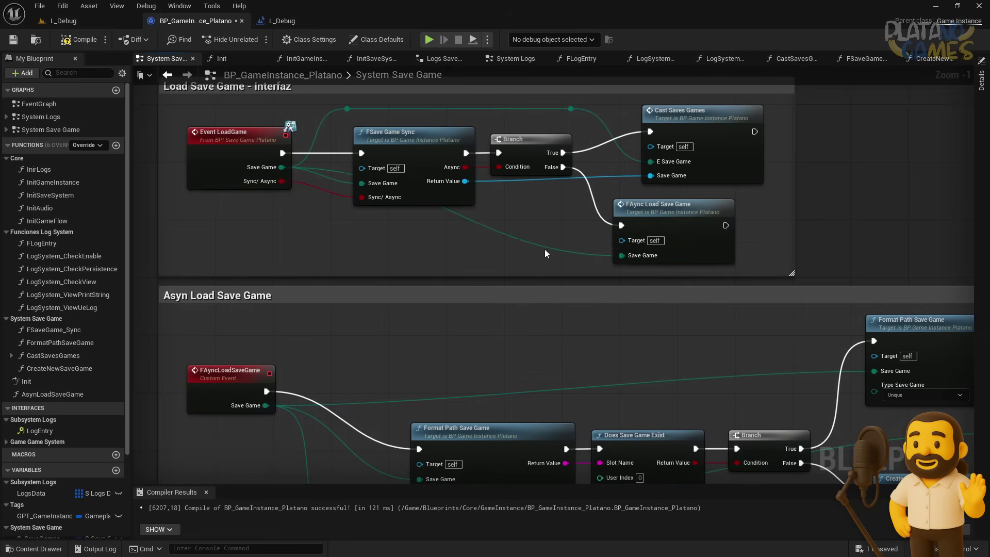
pyautogui.doubleClick(546, 248)
pyautogui.moveTo(546, 247); pyautogui.dragTo(351, 252)
pyautogui.moveTo(352, 251); pyautogui.dragTo(369, 175, button='right')
pyautogui.click(254, 310)
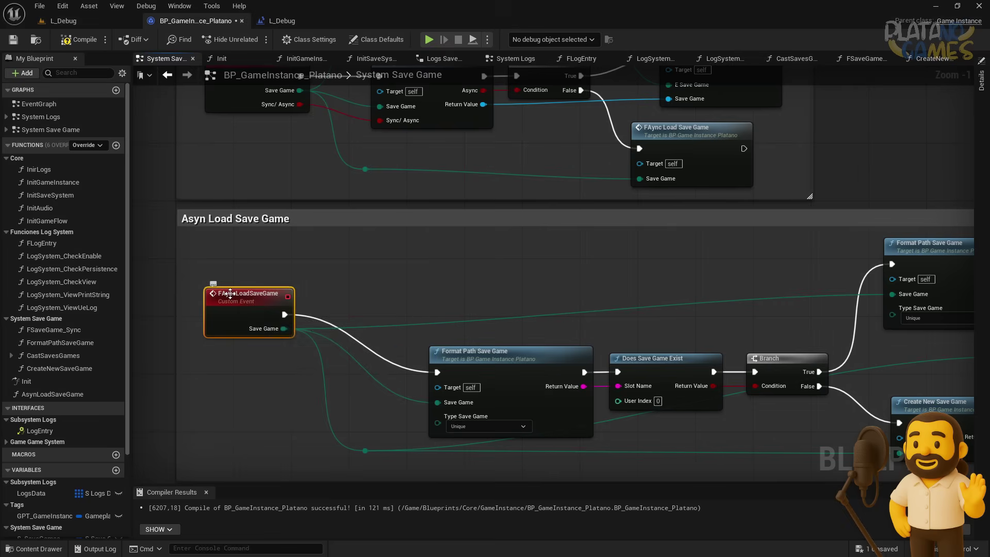
# - Compile and save the blueprint, then run and end a quick play test
pyautogui.scroll(-2, 354, 223)
pyautogui.scroll(-2, 420, 298)
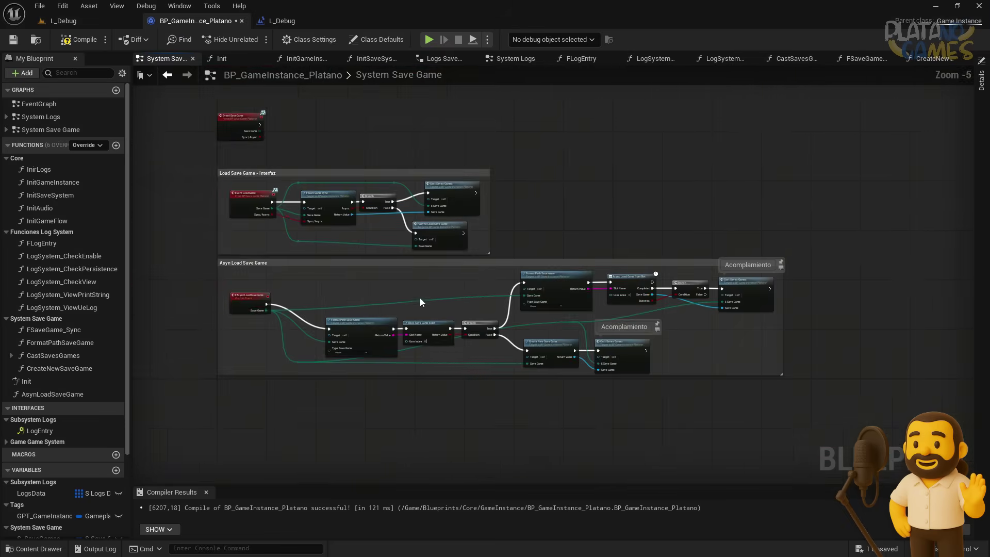
pyautogui.scroll(1, 420, 298)
pyautogui.scroll(-1, 475, 282)
pyautogui.click(20, 42)
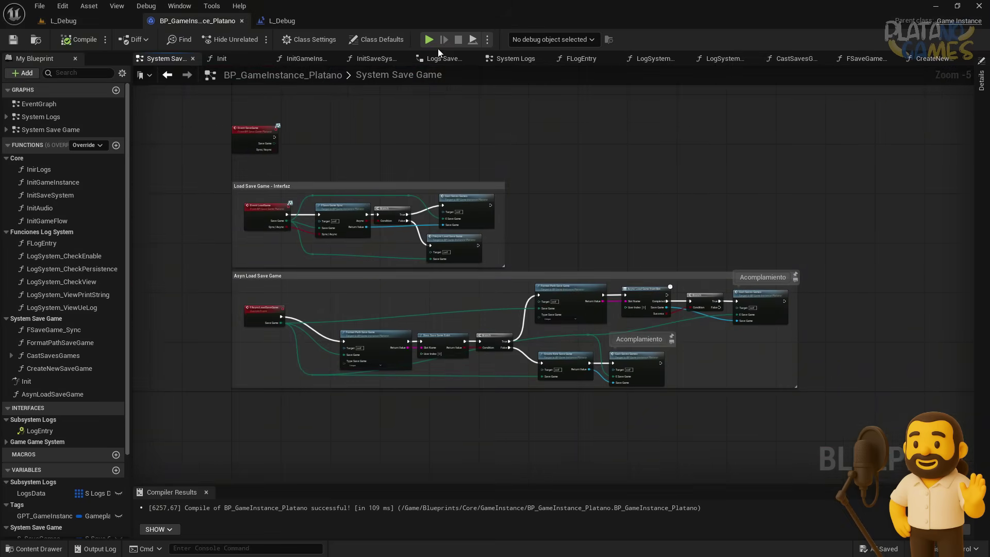
pyautogui.click(429, 39)
pyautogui.press('Escape')
# - In InitSaveSystem, tick Sync/Async on the Logs_SaveGame Load Game node, then compile and save
pyautogui.moveTo(516, 164); pyautogui.dragTo(493, 153, button='right')
pyautogui.click(304, 58)
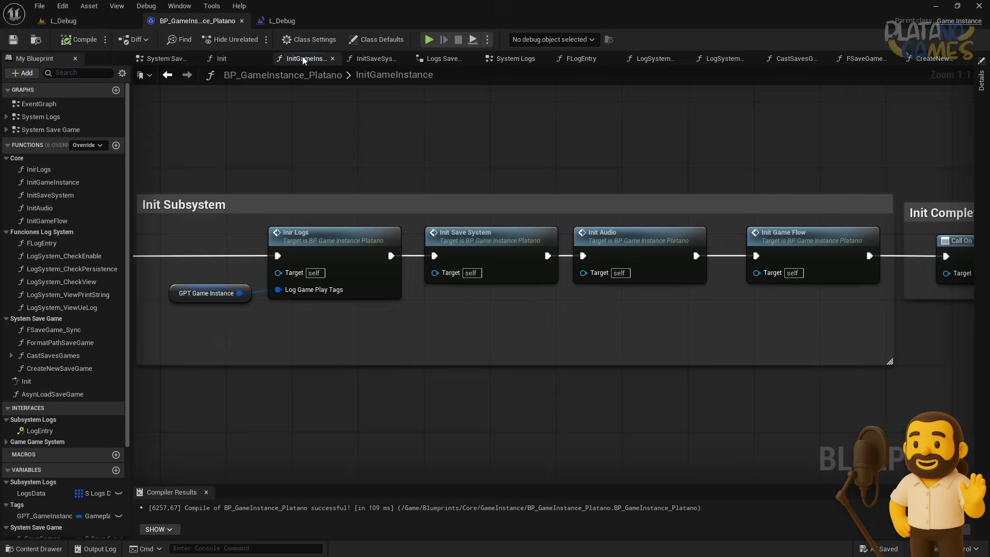
pyautogui.click(382, 59)
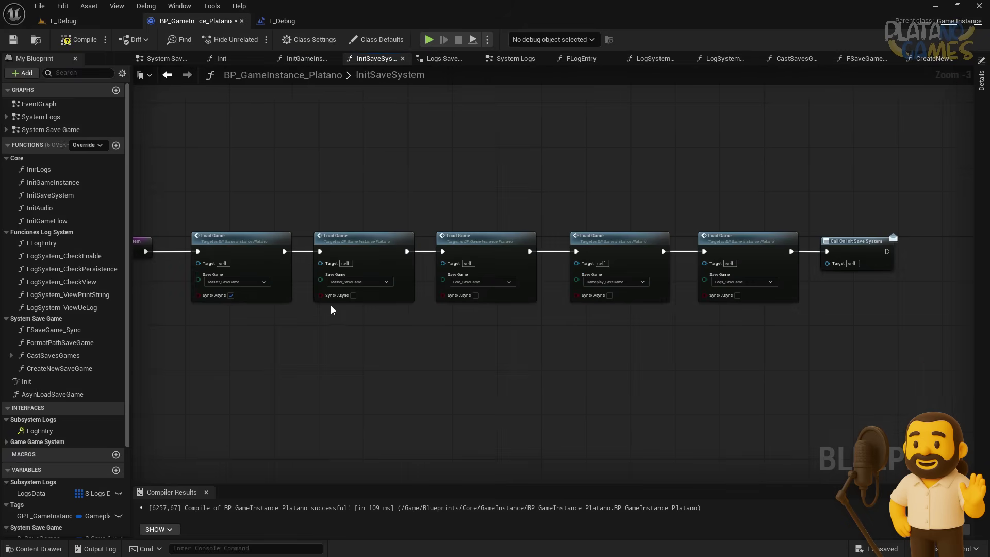
pyautogui.click(737, 295)
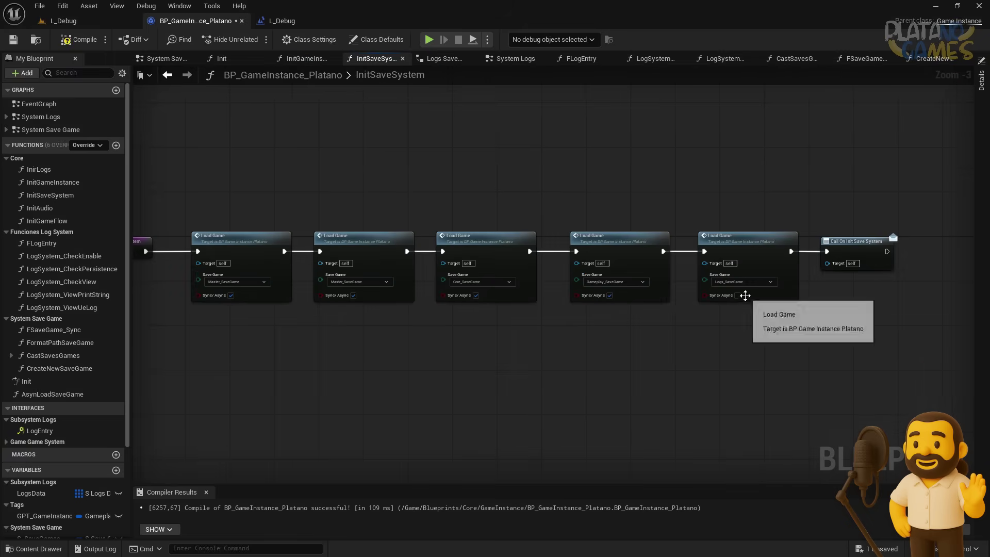
pyautogui.moveTo(720, 331); pyautogui.dragTo(698, 338, button='right')
pyautogui.click(80, 39)
pyautogui.click(13, 40)
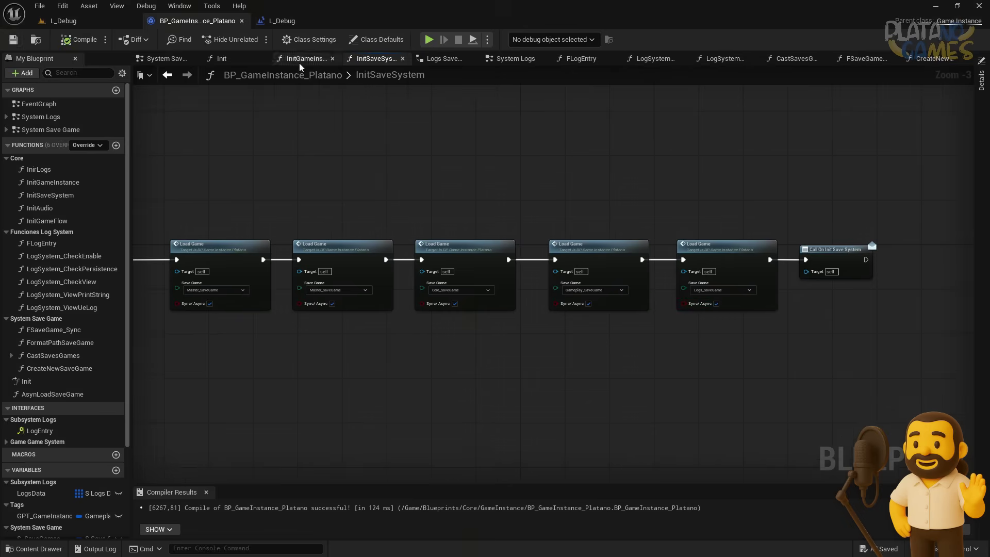